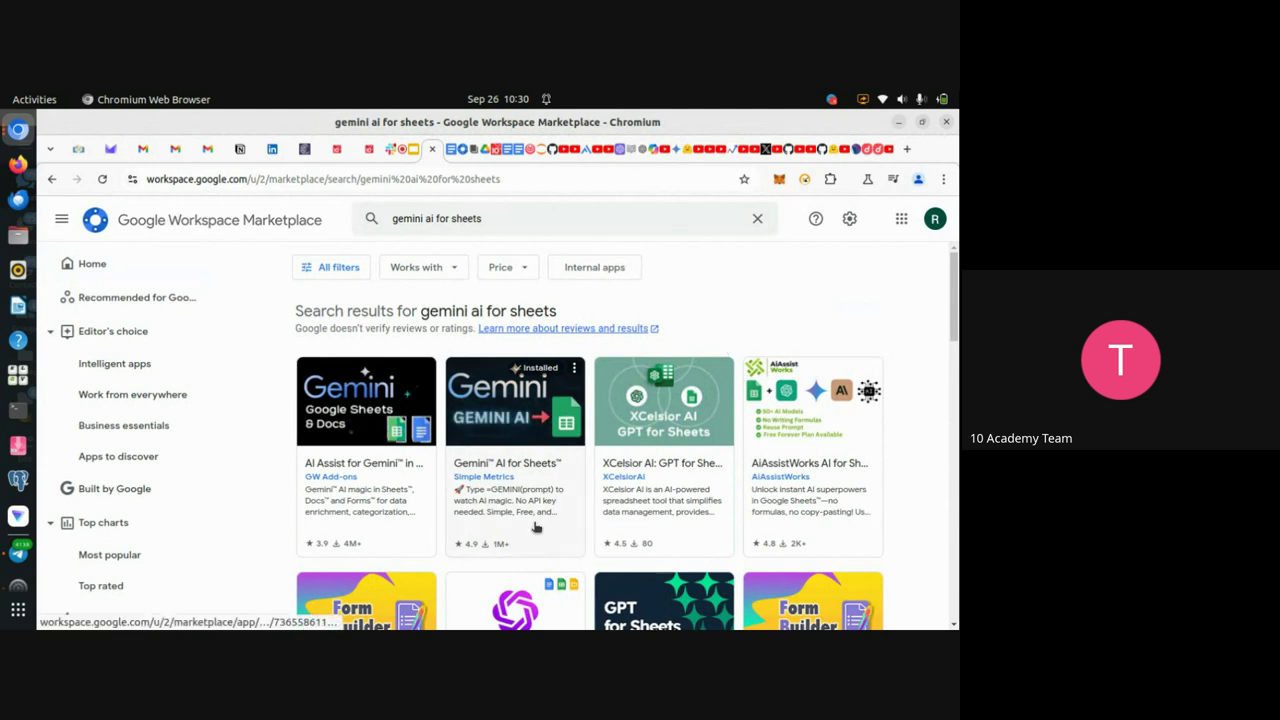
Open the Gemini AI for Sheets add-on page from the Marketplace search results
{"action": "scroll", "coordinate": [534, 526], "scroll_direction": "down", "scroll_amount": 1}
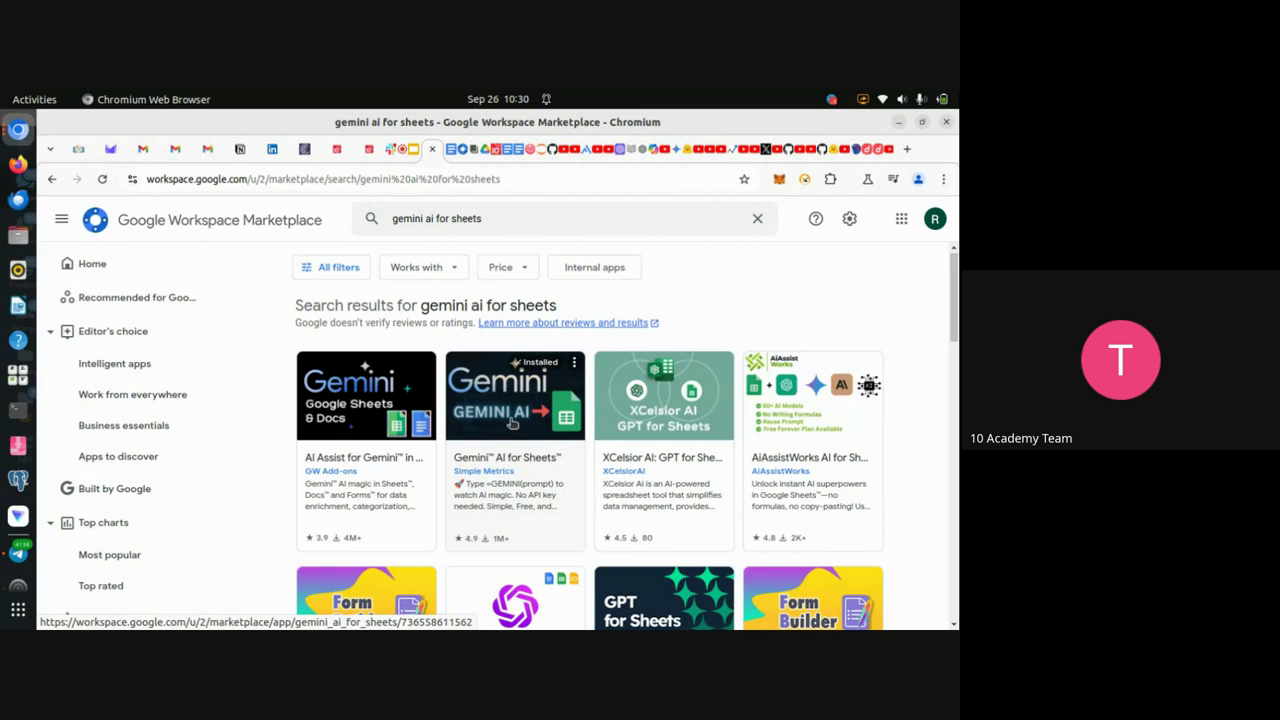
{"action": "left_click", "coordinate": [511, 424]}
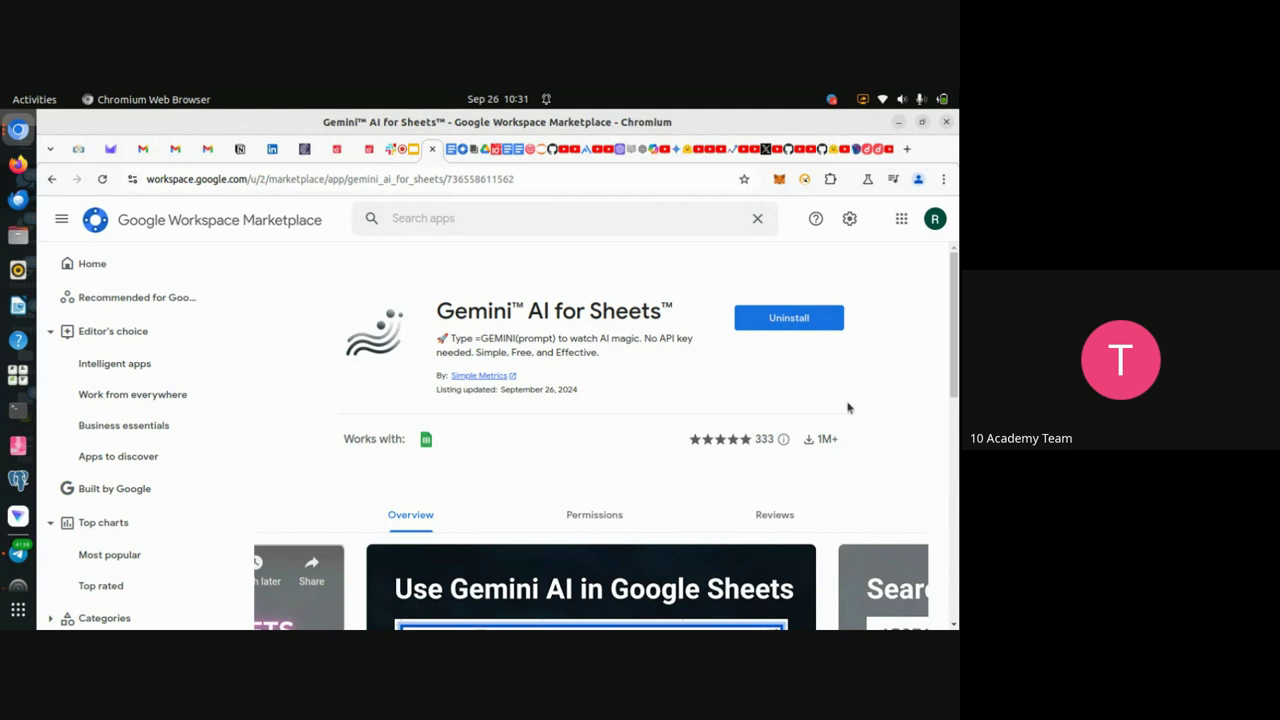
Switch to the Copy of Aurora Issues data week-9 spreadsheet and open the Custom Instruction settings of Gemini AI for Sheets
{"action": "key", "text": "alt+Tab"}
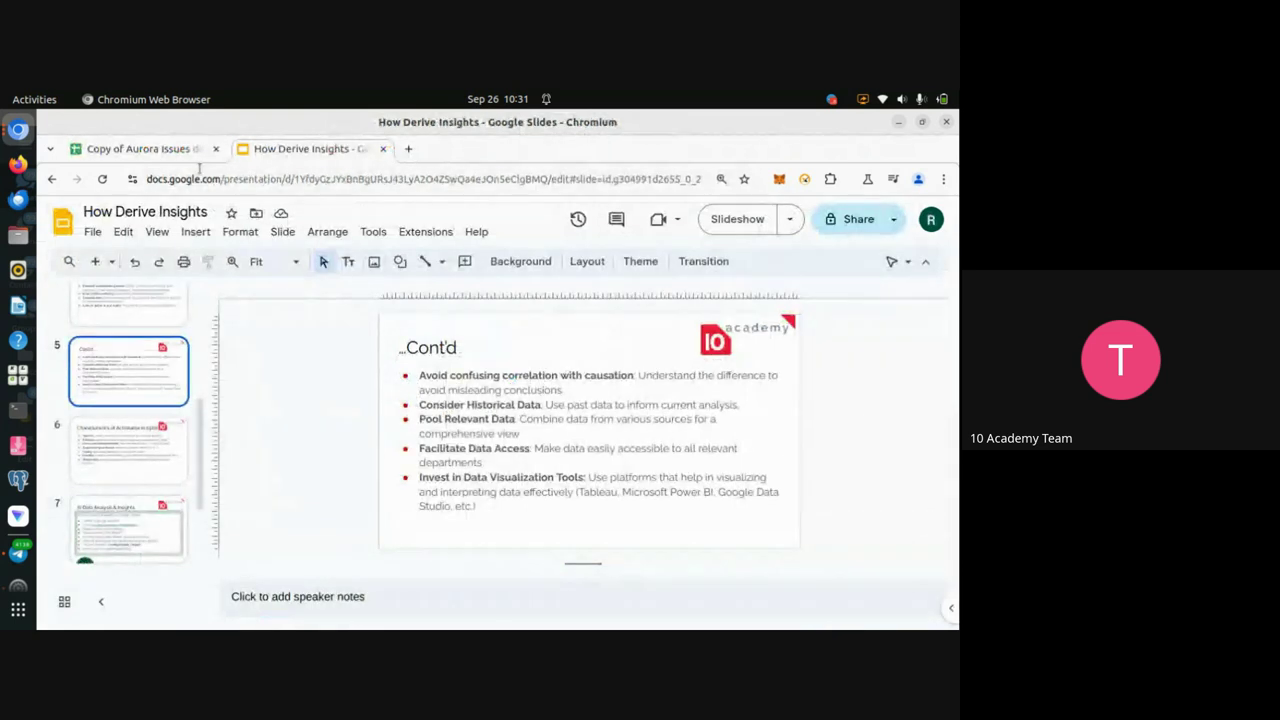
{"action": "left_click", "coordinate": [176, 154]}
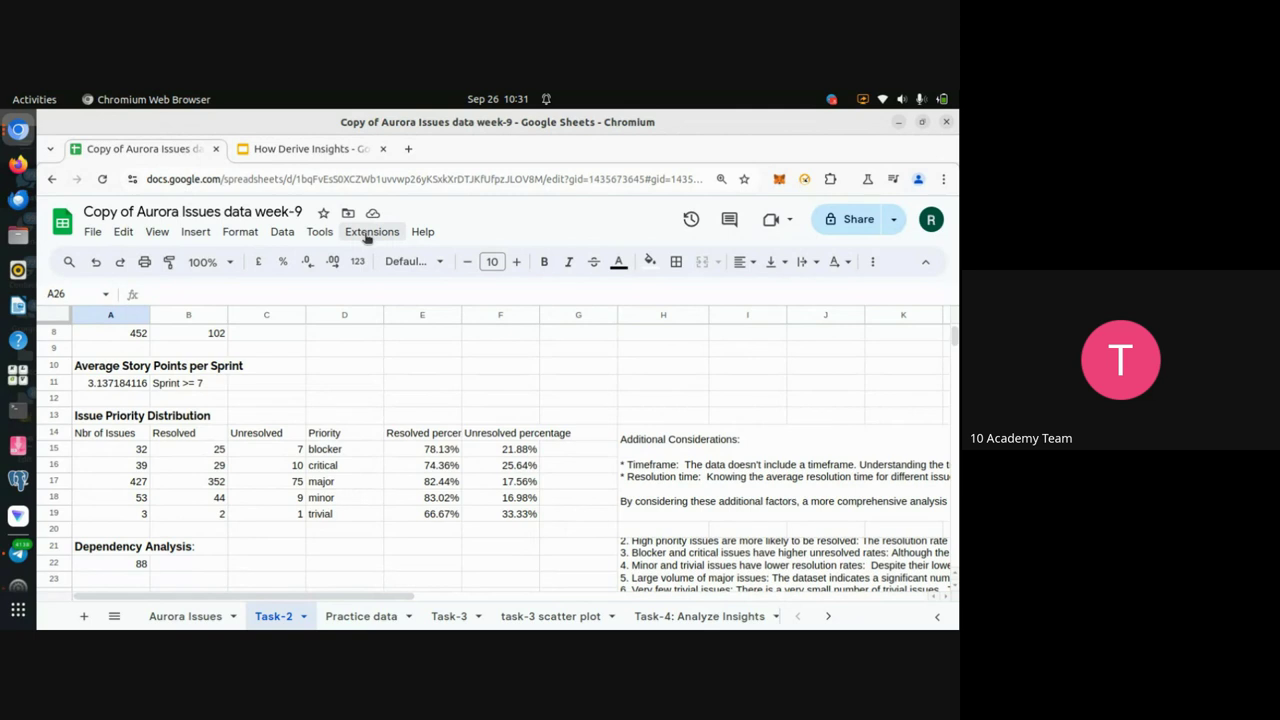
{"action": "left_click", "coordinate": [367, 235]}
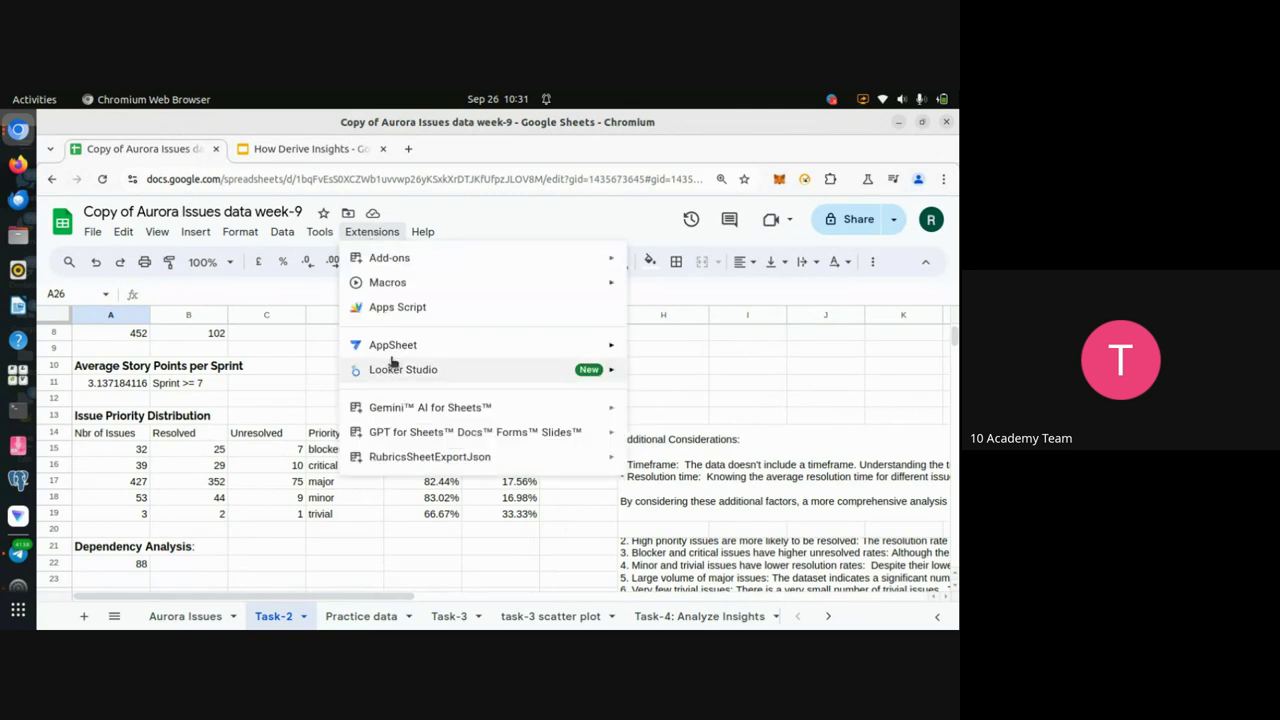
{"action": "mouse_move", "coordinate": [412, 410]}
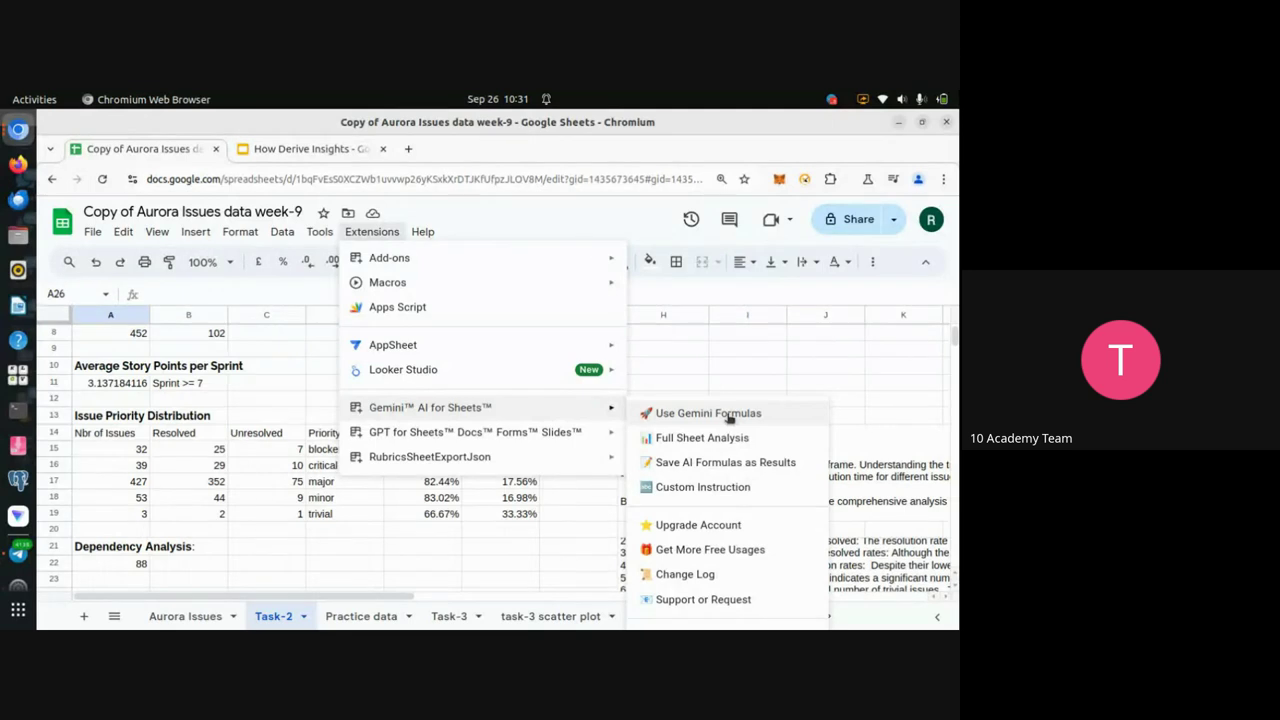
{"action": "left_click", "coordinate": [718, 489]}
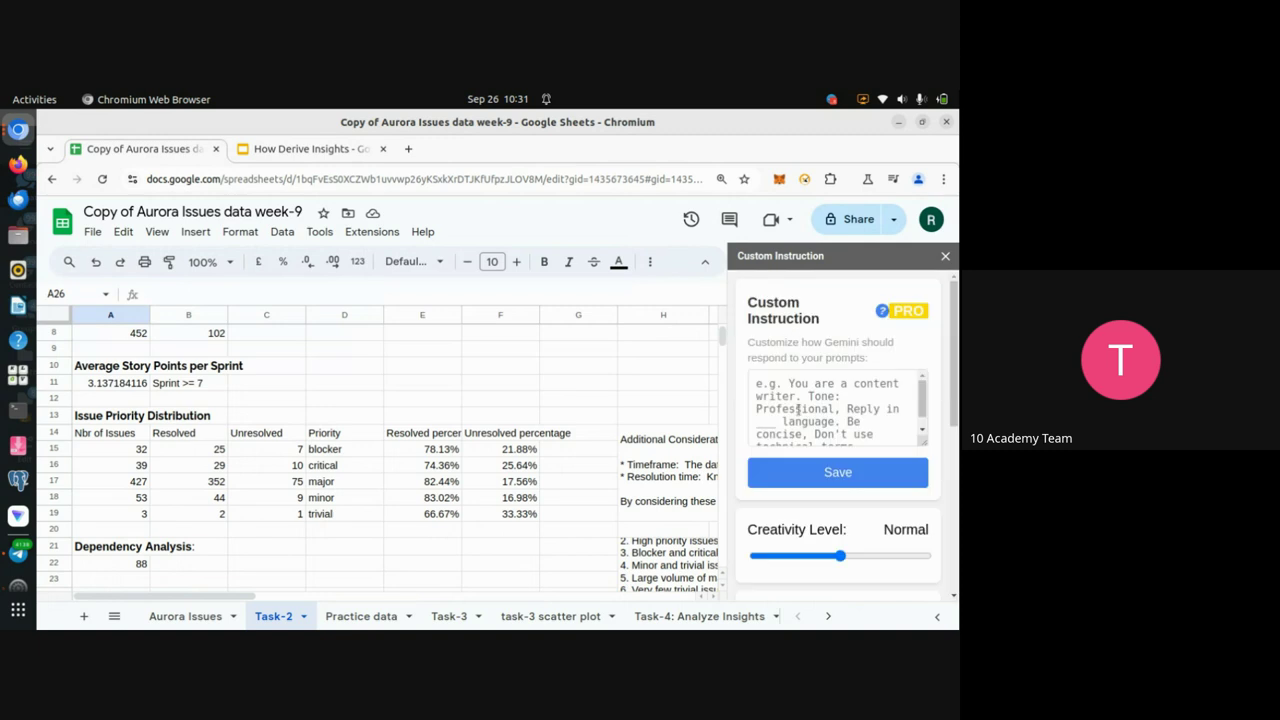
Begin the custom instruction with the role "You are Data Analyst."
{"action": "left_click", "coordinate": [849, 396]}
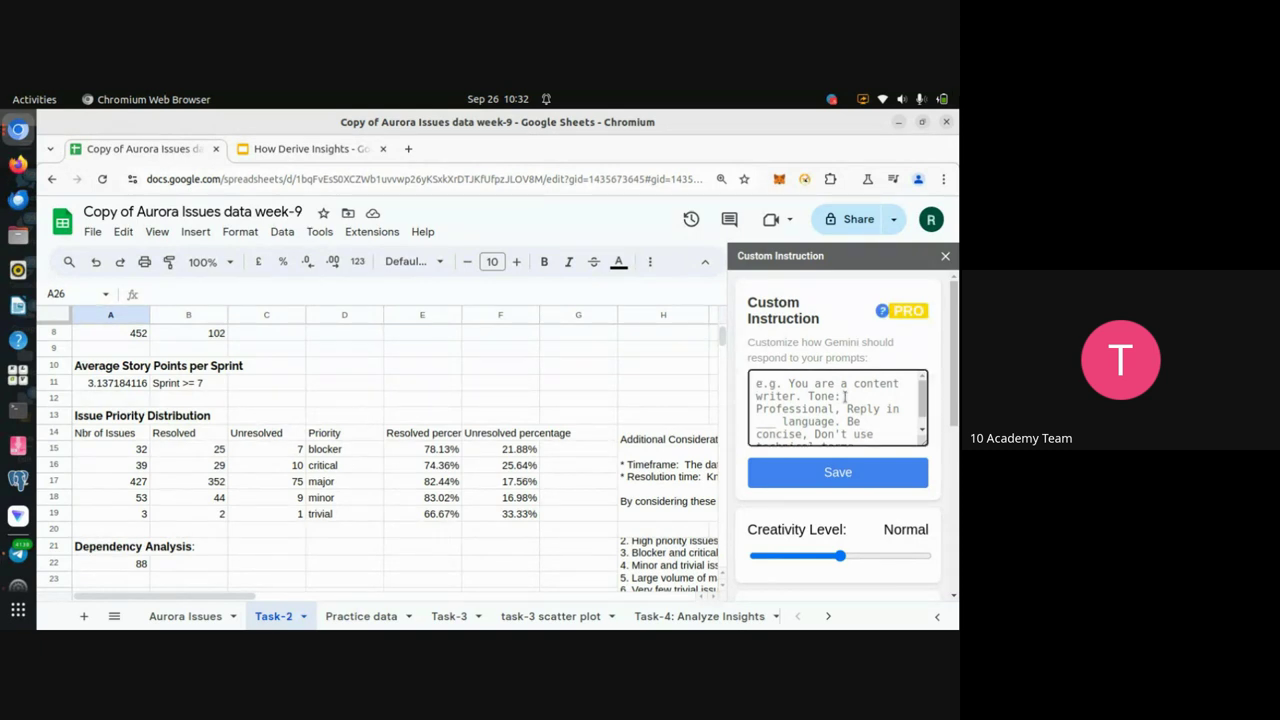
{"action": "type", "text": "You ar"}
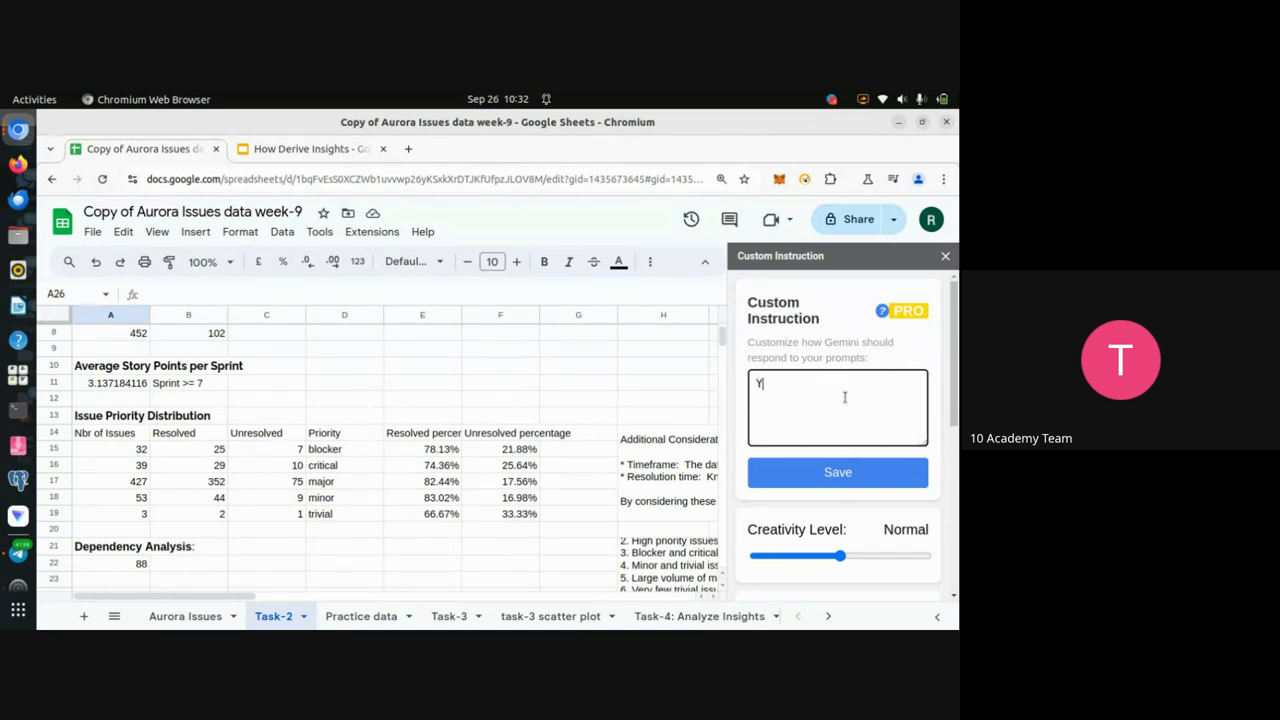
{"action": "key", "text": "BackSpace"}
{"action": "key", "text": "BackSpace"}
{"action": "type", "text": "are data"}
{"action": "key", "text": "BackSpace"}
{"action": "key", "text": "BackSpace"}
{"action": "key", "text": "BackSpace"}
{"action": "key", "text": "BackSpace"}
{"action": "type", "text": "Data An"}
{"action": "type", "text": "alysts"}
{"action": "key", "text": "BackSpace"}
{"action": "key", "text": "BackSpace"}
{"action": "key", "text": "BackSpace"}
{"action": "type", "text": "j"}
{"action": "type", "text": "sit"}
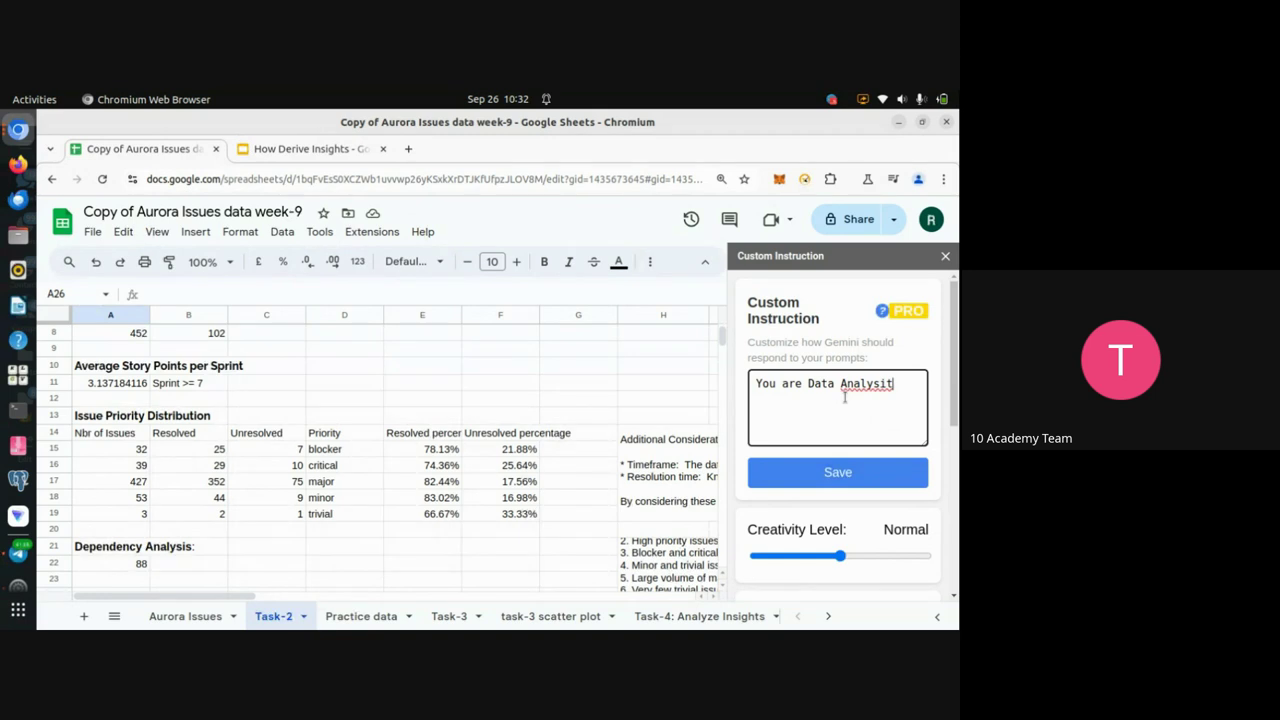
{"action": "key", "text": "BackSpace"}
{"action": "key", "text": "BackSpace"}
{"action": "key", "text": "BackSpace"}
{"action": "type", "text": "sis"}
{"action": "type", "text": "t"}
Add "Provide concise insights and go to the point." to the custom instruction and save it
{"action": "type", "text": "P"}
{"action": "type", "text": "rovide "}
{"action": "type", "text": "con"}
{"action": "type", "text": "cise "}
{"action": "type", "text": "a"}
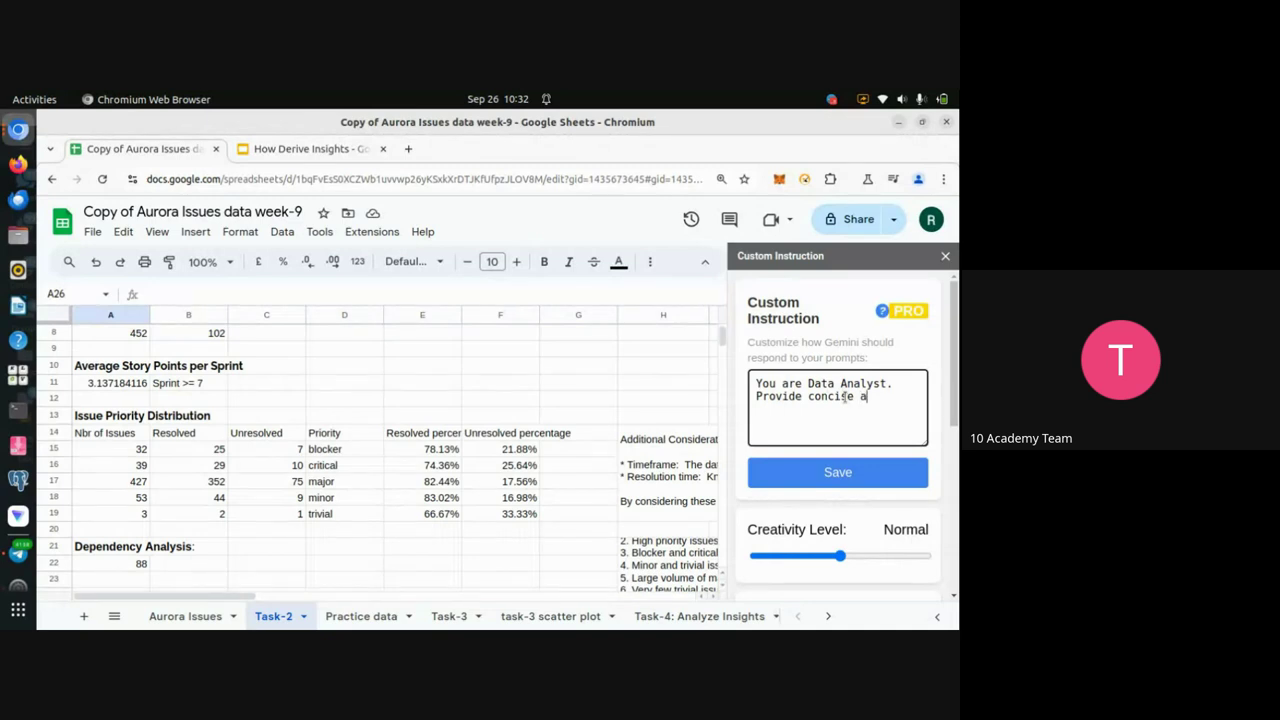
{"action": "type", "text": "nd go to the point"}
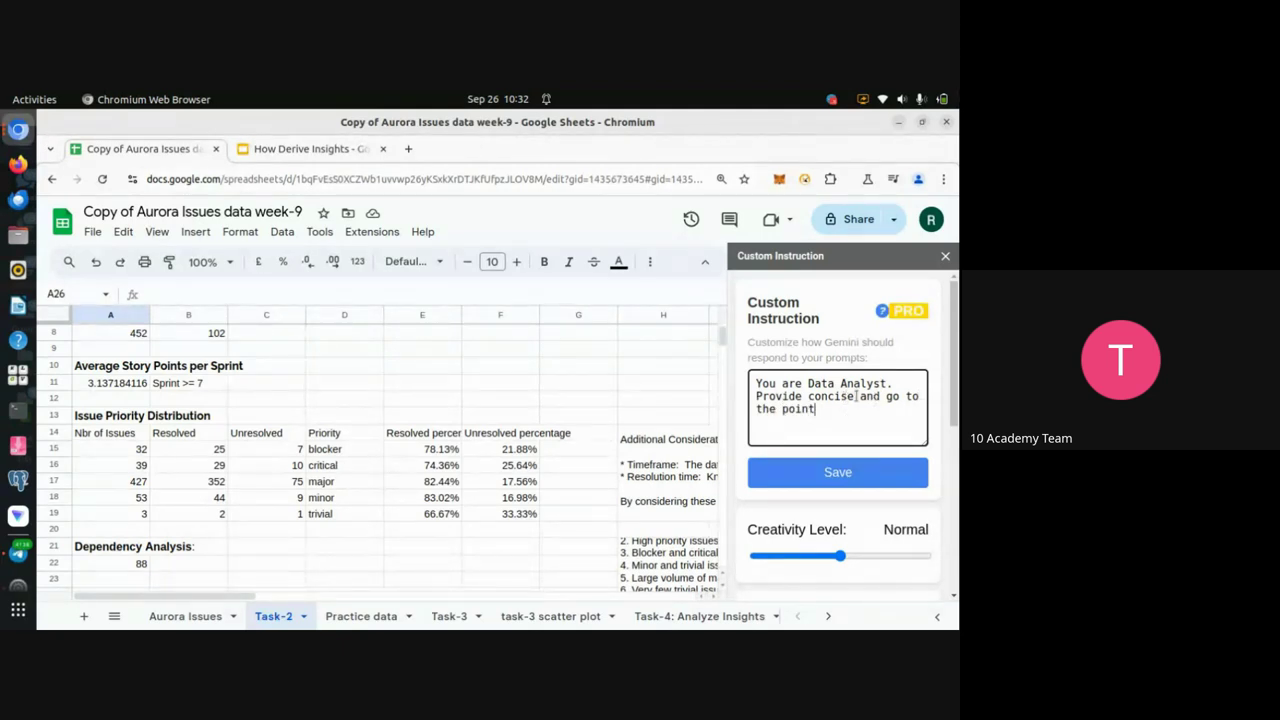
{"action": "type", "text": "insgi"}
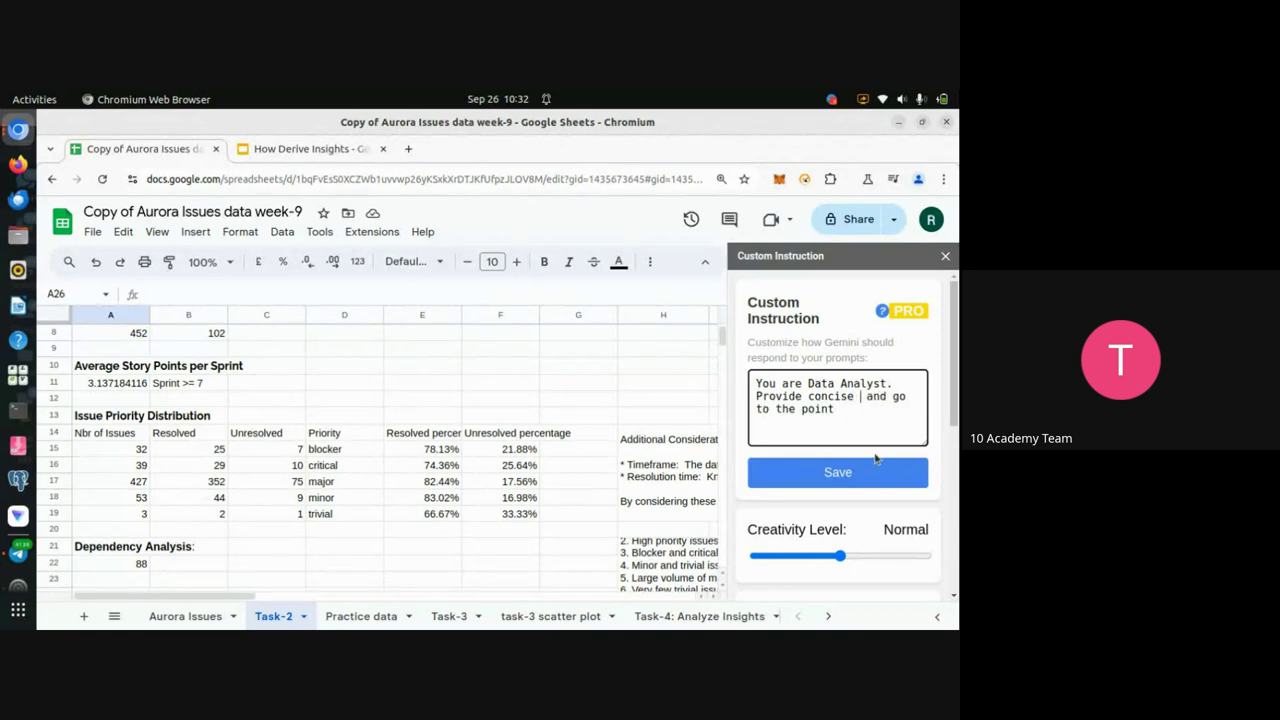
{"action": "key", "text": "BackSpace"}
{"action": "key", "text": "BackSpace"}
{"action": "type", "text": "ights"}
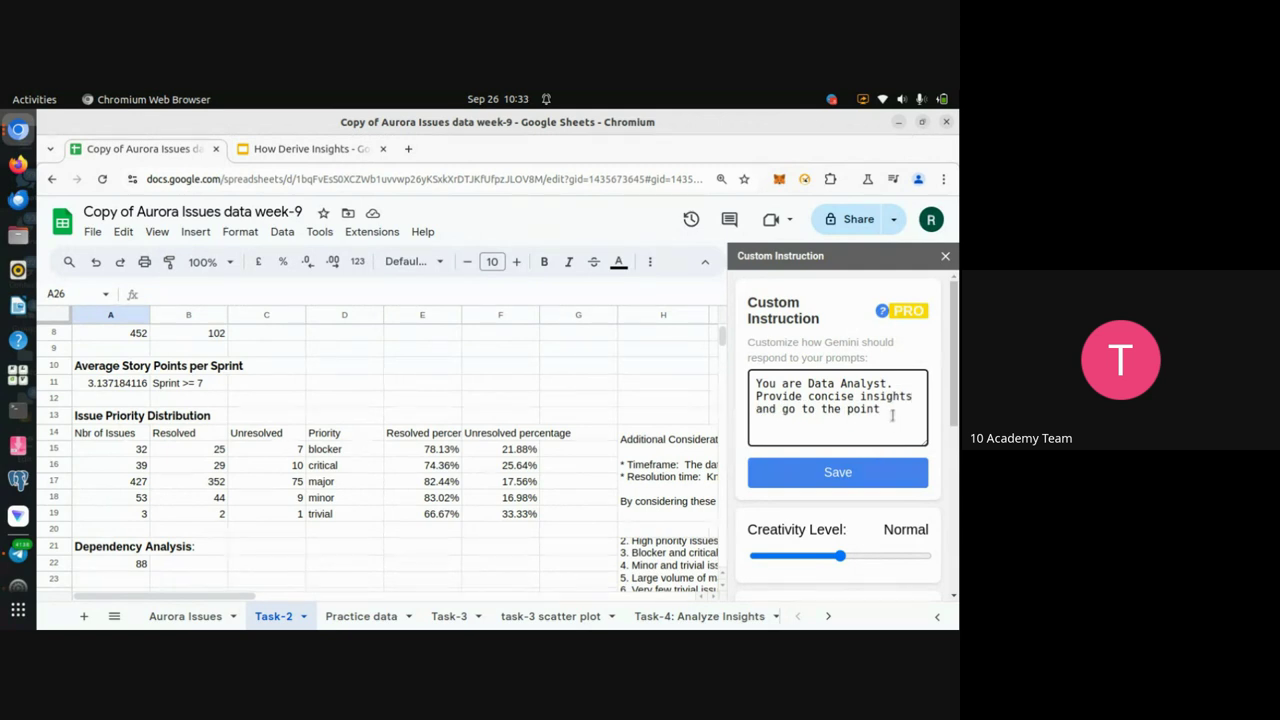
{"action": "double_click", "coordinate": [892, 414]}
{"action": "left_click", "coordinate": [892, 414]}
{"action": "type", "text": "."}
{"action": "scroll", "coordinate": [870, 420], "scroll_direction": "down", "scroll_amount": 1}
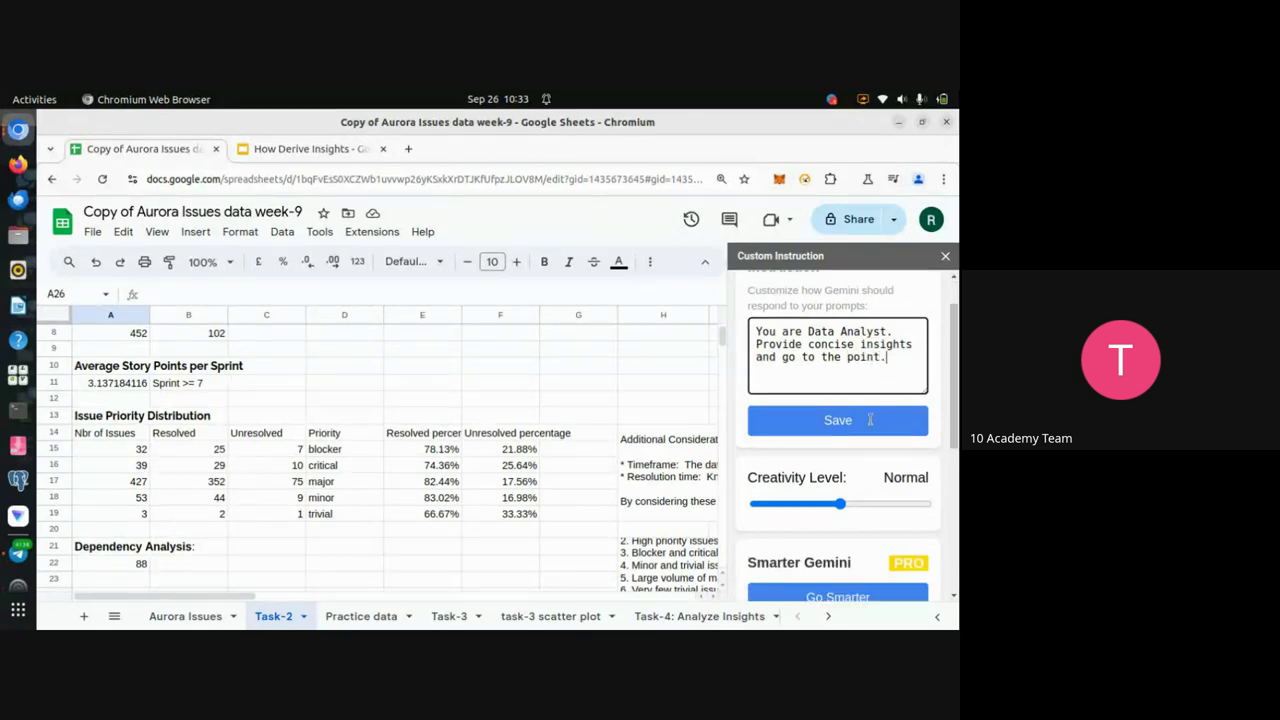
{"action": "scroll", "coordinate": [870, 420], "scroll_direction": "down", "scroll_amount": 2}
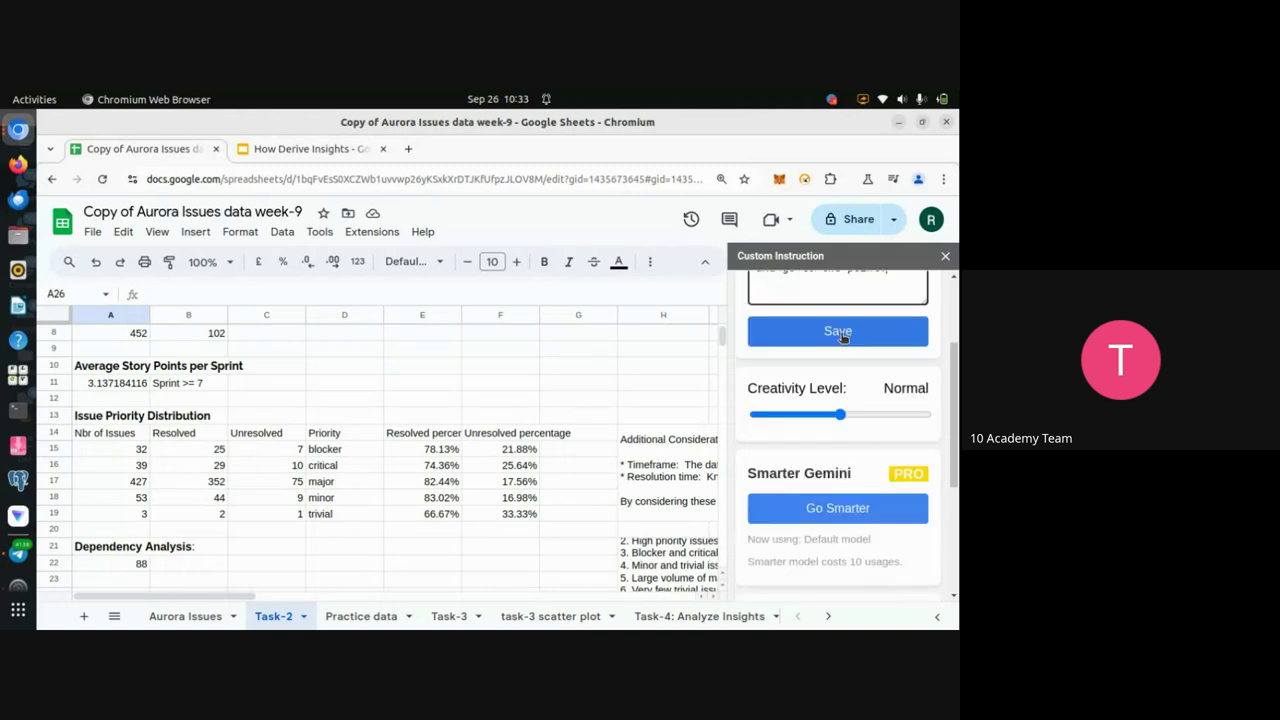
{"action": "left_click", "coordinate": [843, 334]}
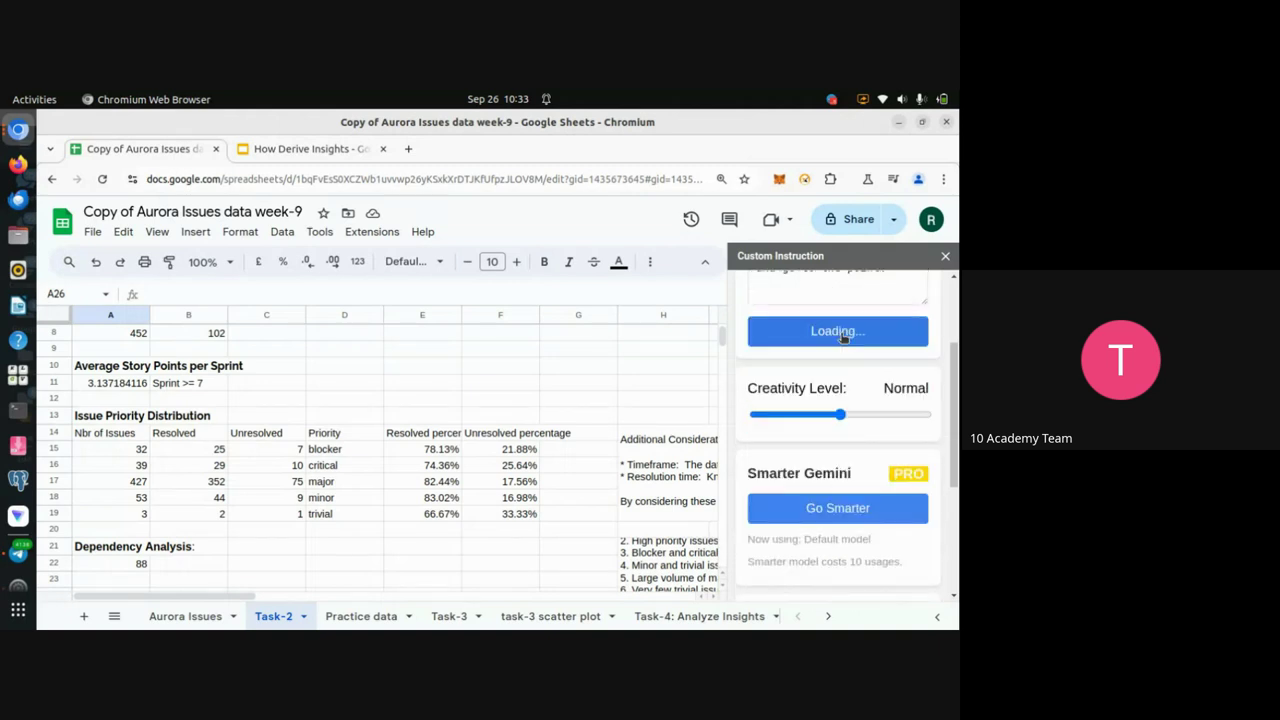
Switch the Gemini add-on from the default to the Smarter model
{"action": "scroll", "coordinate": [843, 338], "scroll_direction": "up", "scroll_amount": 2}
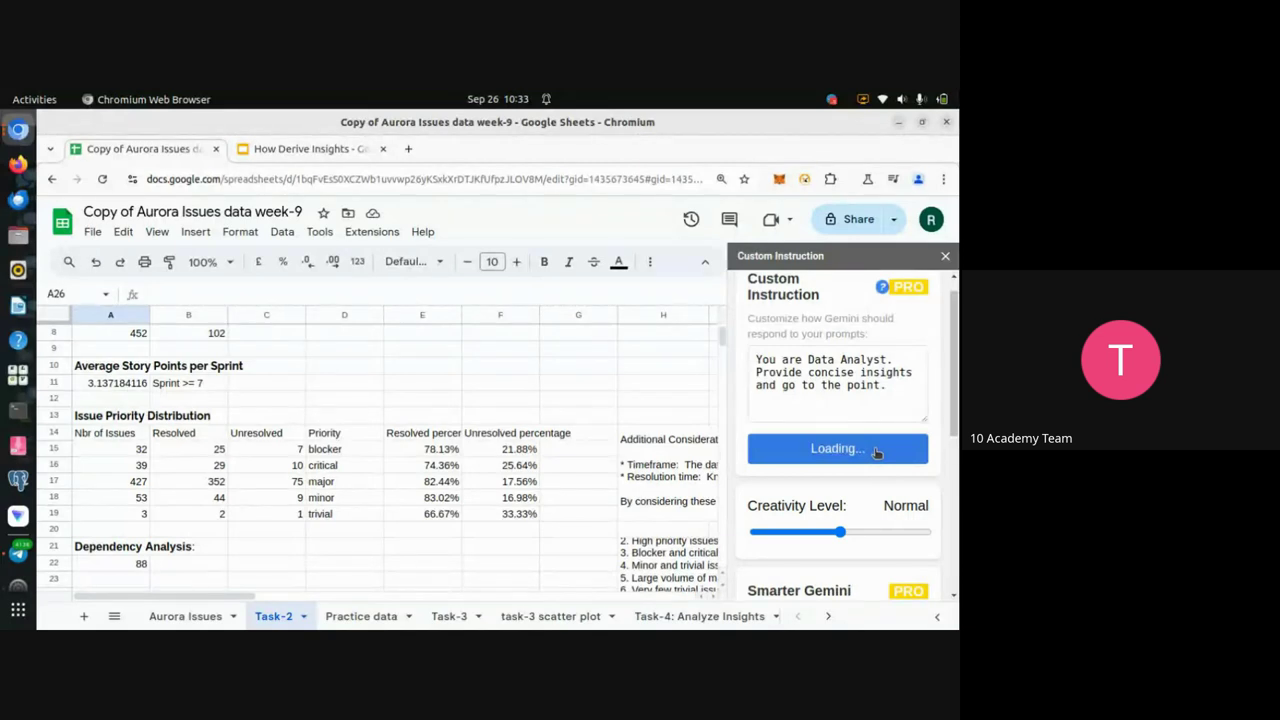
{"action": "scroll", "coordinate": [871, 469], "scroll_direction": "down", "scroll_amount": 1}
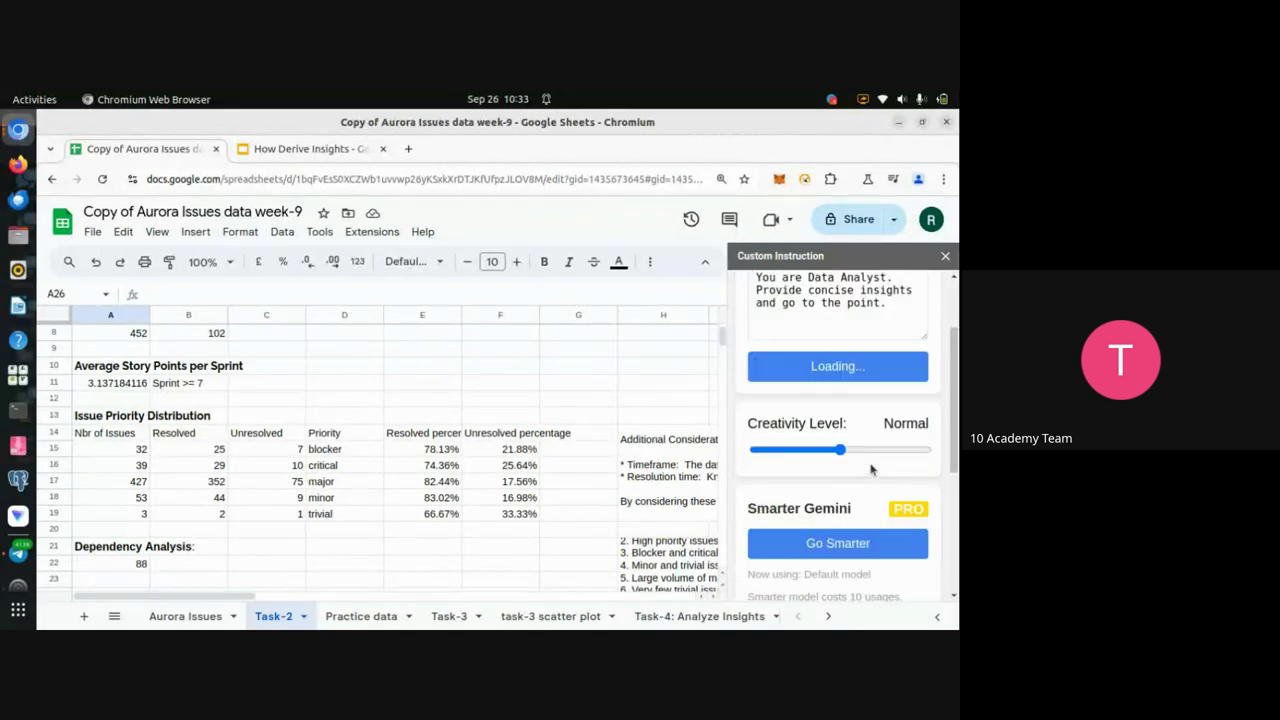
{"action": "scroll", "coordinate": [871, 469], "scroll_direction": "down", "scroll_amount": 1}
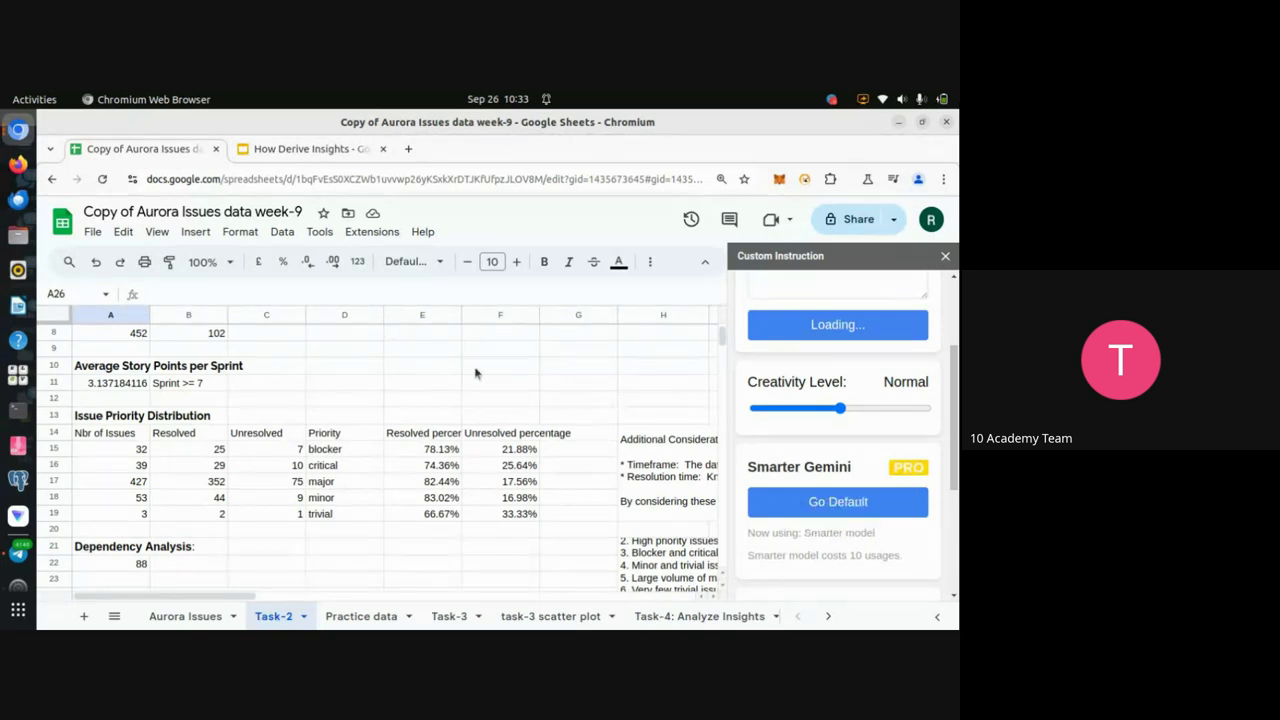
Return to the Task-2 sheet and close the Custom Instruction sidebar
{"action": "key", "text": "alt+Tab"}
{"action": "key", "text": "alt+Tab"}
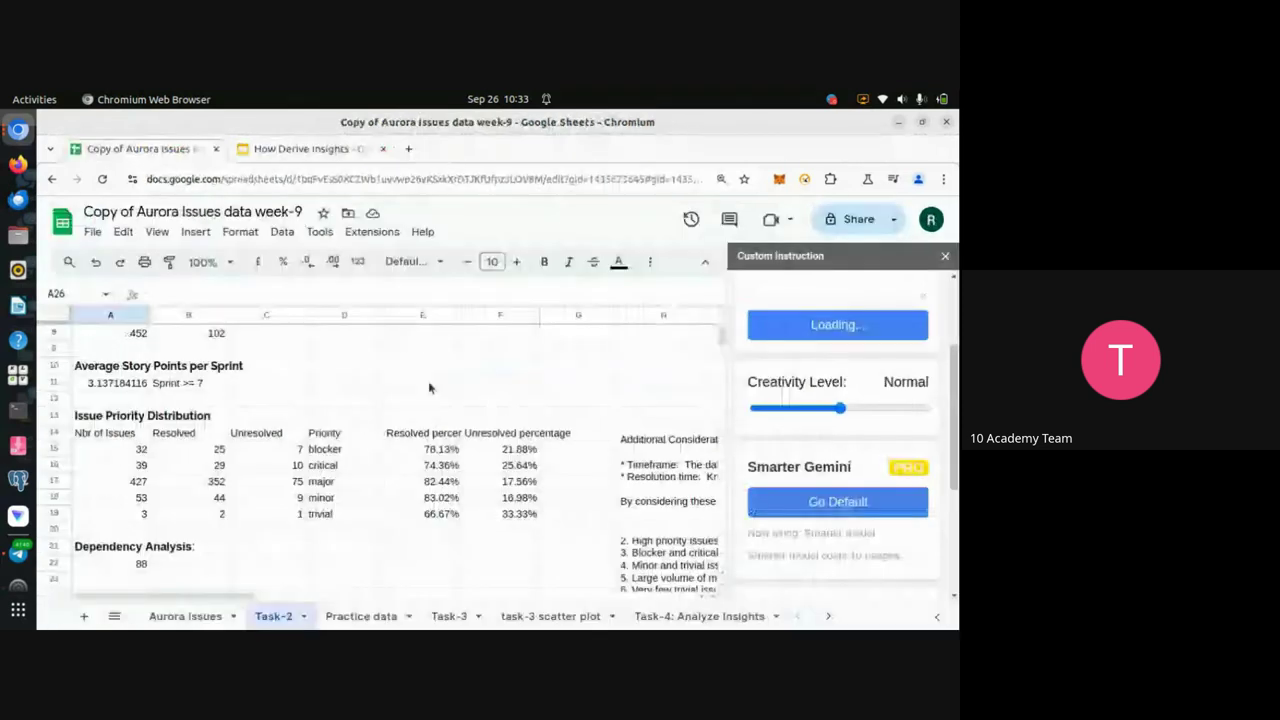
{"action": "left_click", "coordinate": [422, 365]}
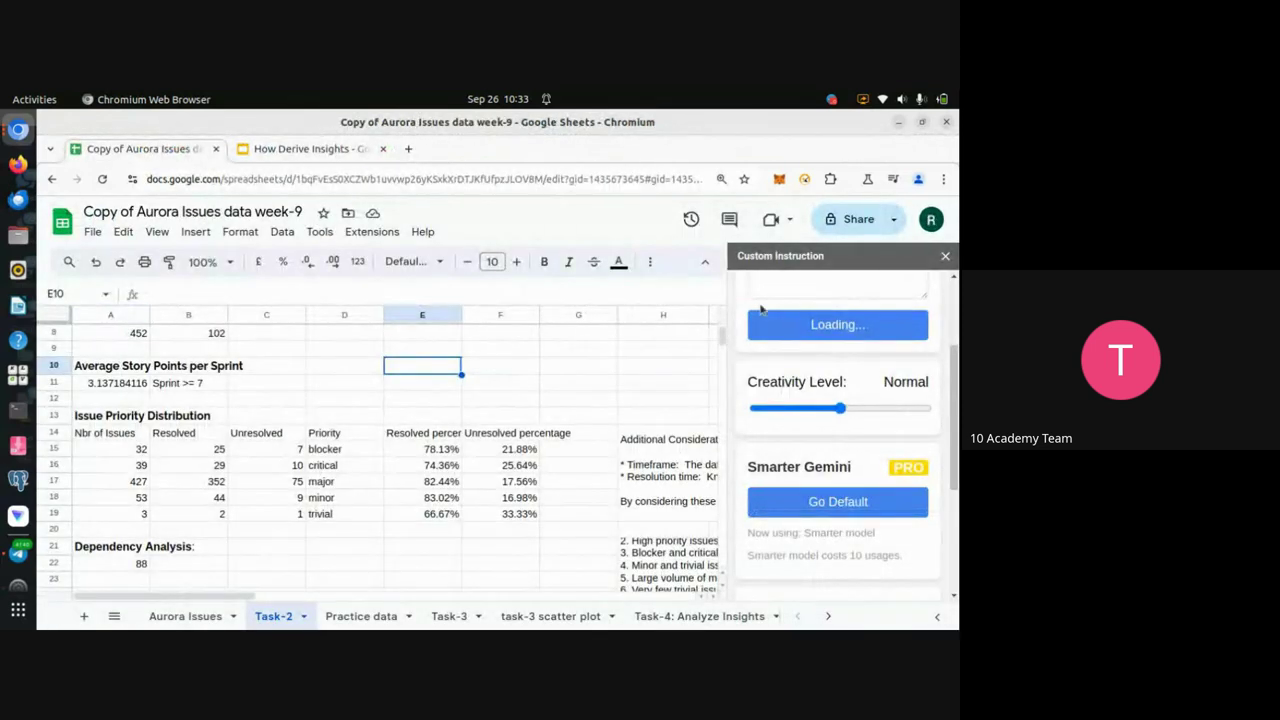
{"action": "left_click", "coordinate": [945, 257]}
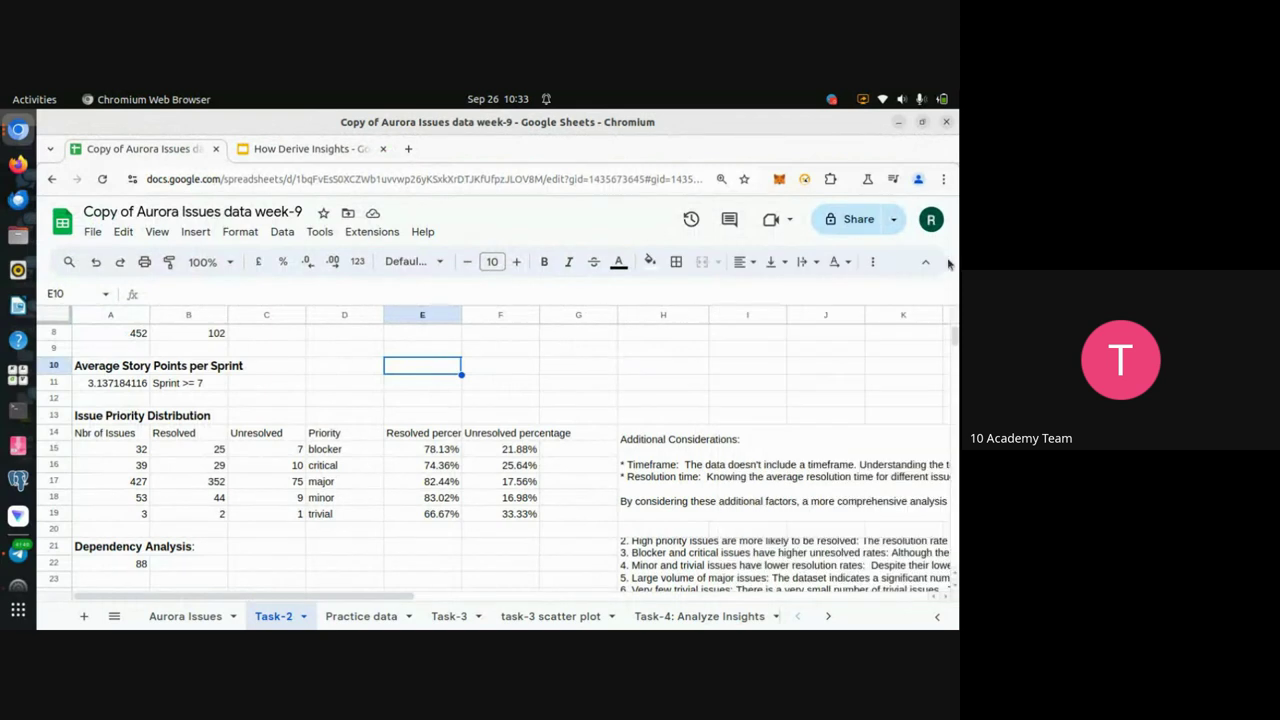
Clear the existing ANALYZE formula from the merged cell H14:L19 beside the Issue Priority Distribution table
{"action": "scroll", "coordinate": [460, 500], "scroll_direction": "down", "scroll_amount": 1}
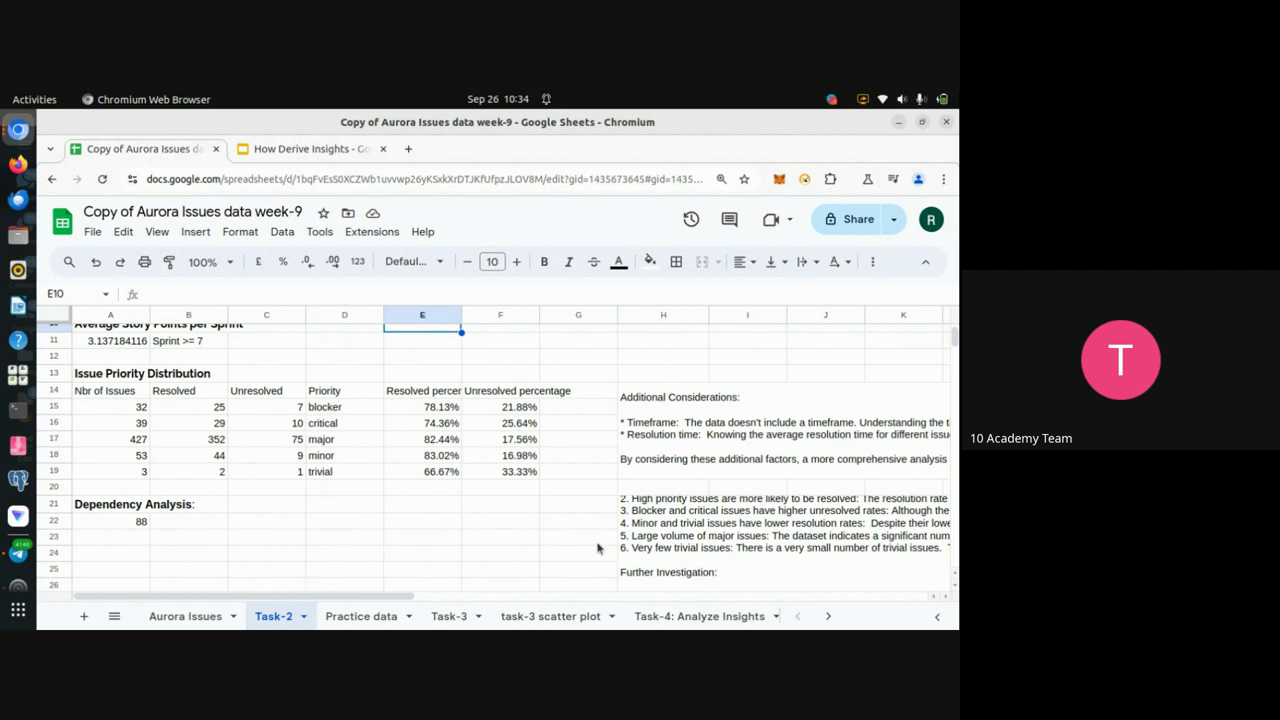
{"action": "scroll", "coordinate": [598, 548], "scroll_direction": "up", "scroll_amount": 1}
{"action": "left_click", "coordinate": [686, 433]}
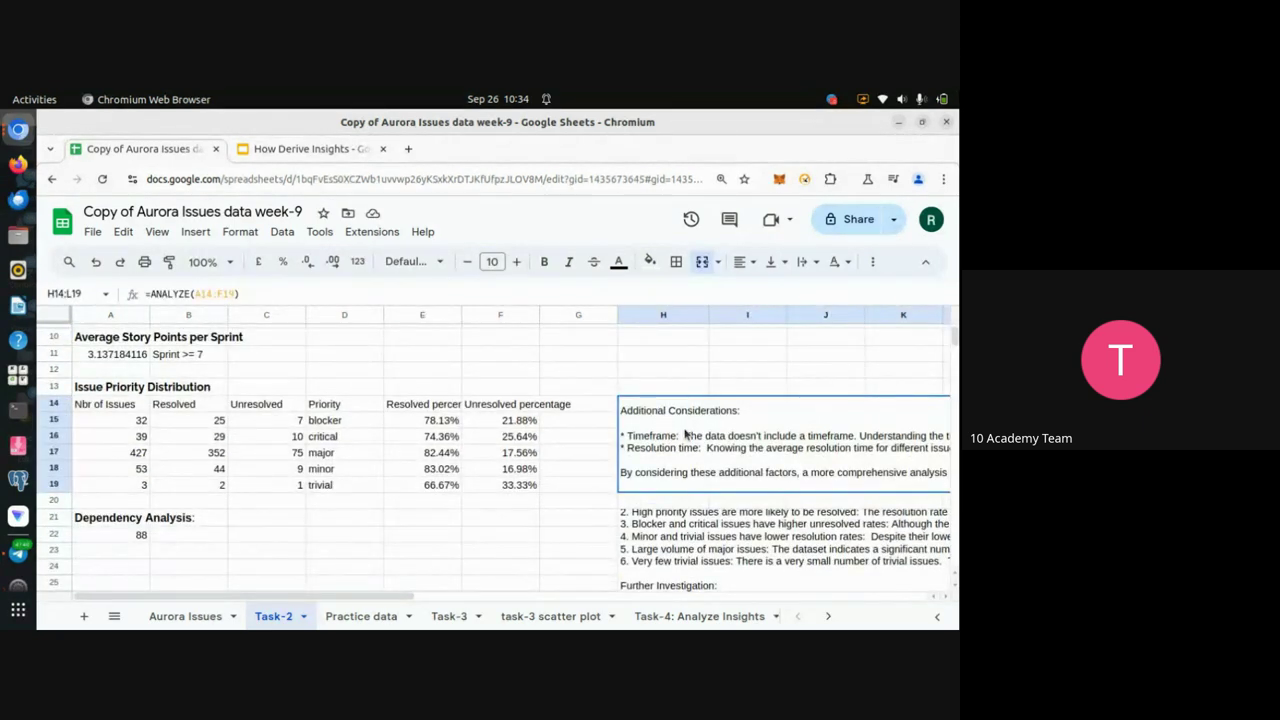
{"action": "key", "text": "Delete"}
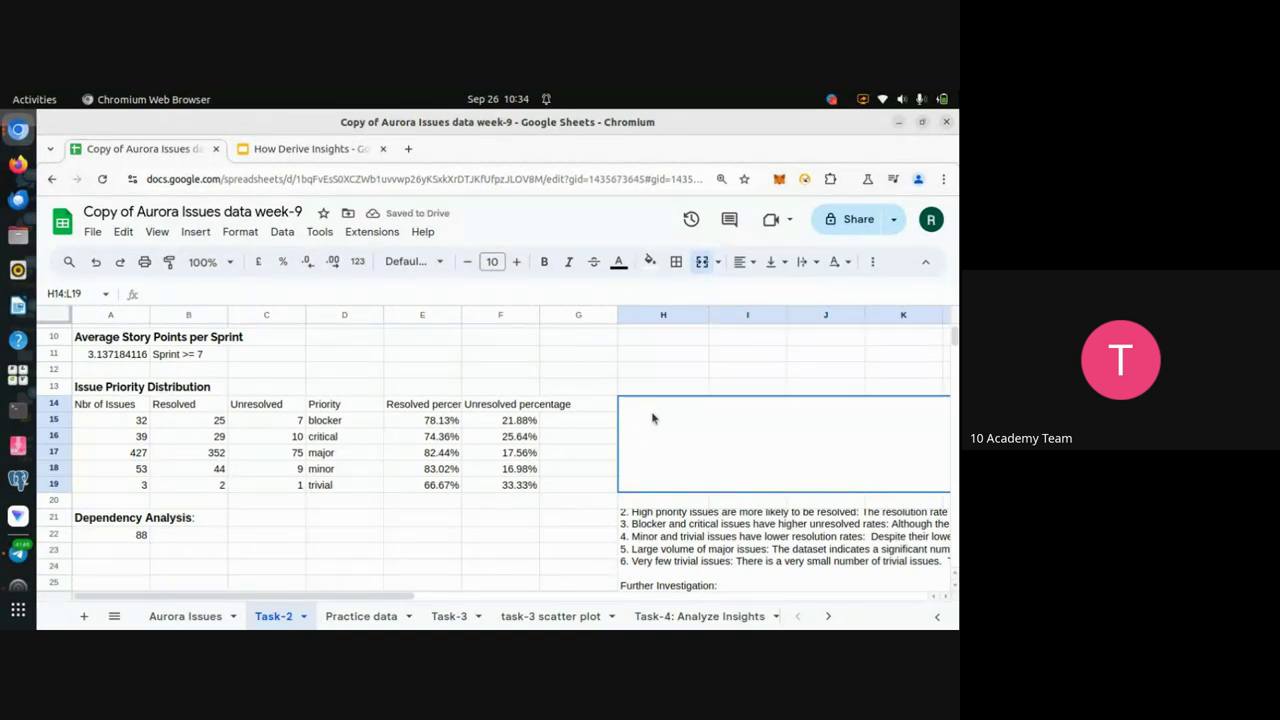
Enter =ANALYZE(A14:D19) in merged cell H14:L19 to analyze the issue counts by priority
{"action": "type", "text": "="}
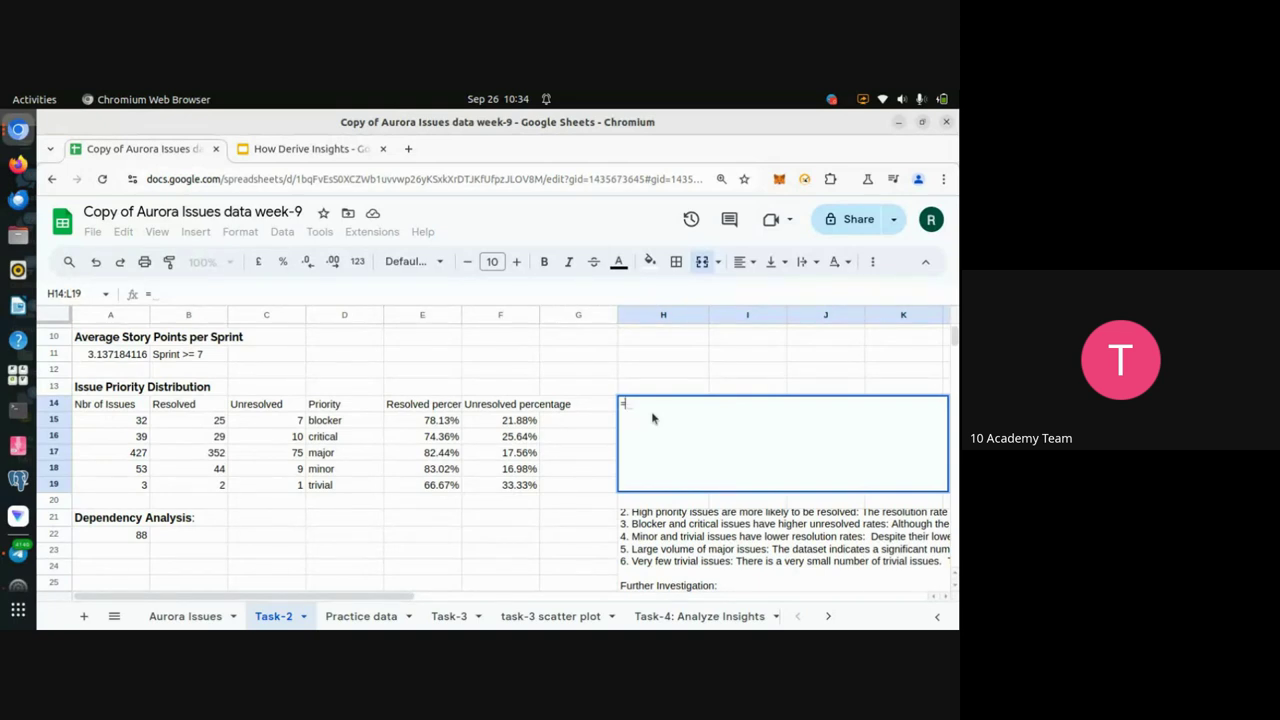
{"action": "type", "text": "analyze"}
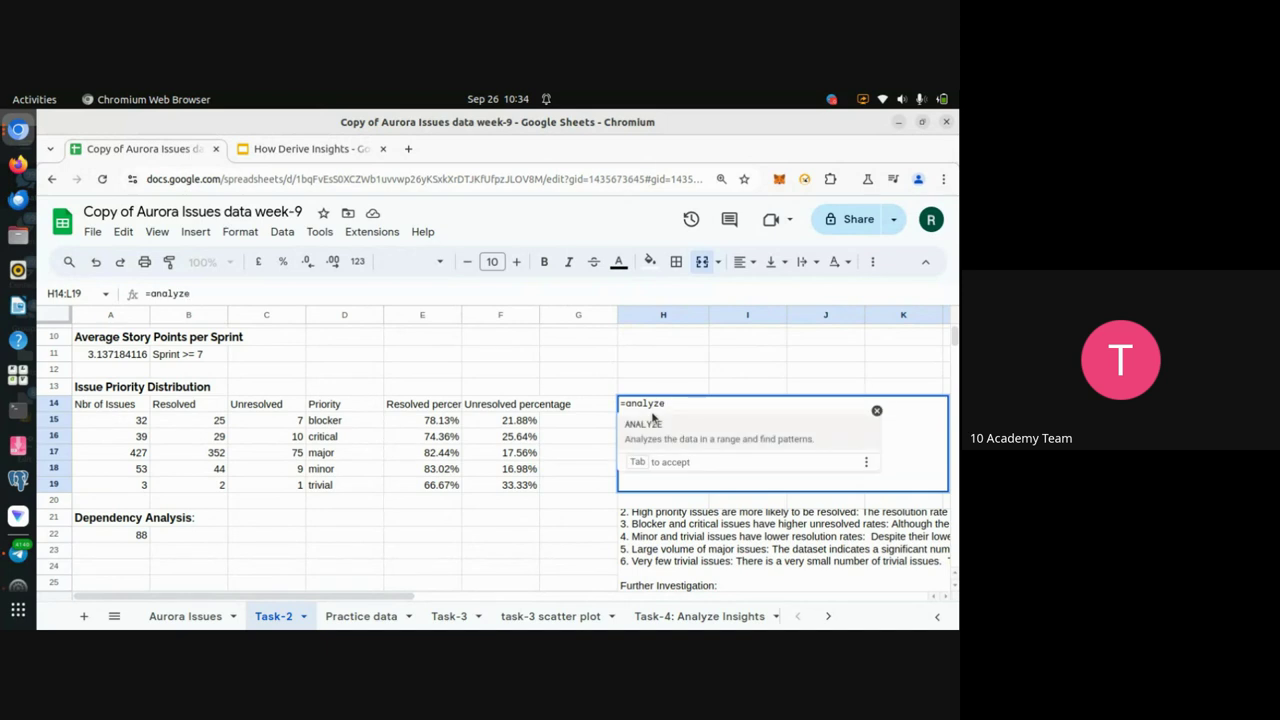
{"action": "left_click", "coordinate": [661, 428]}
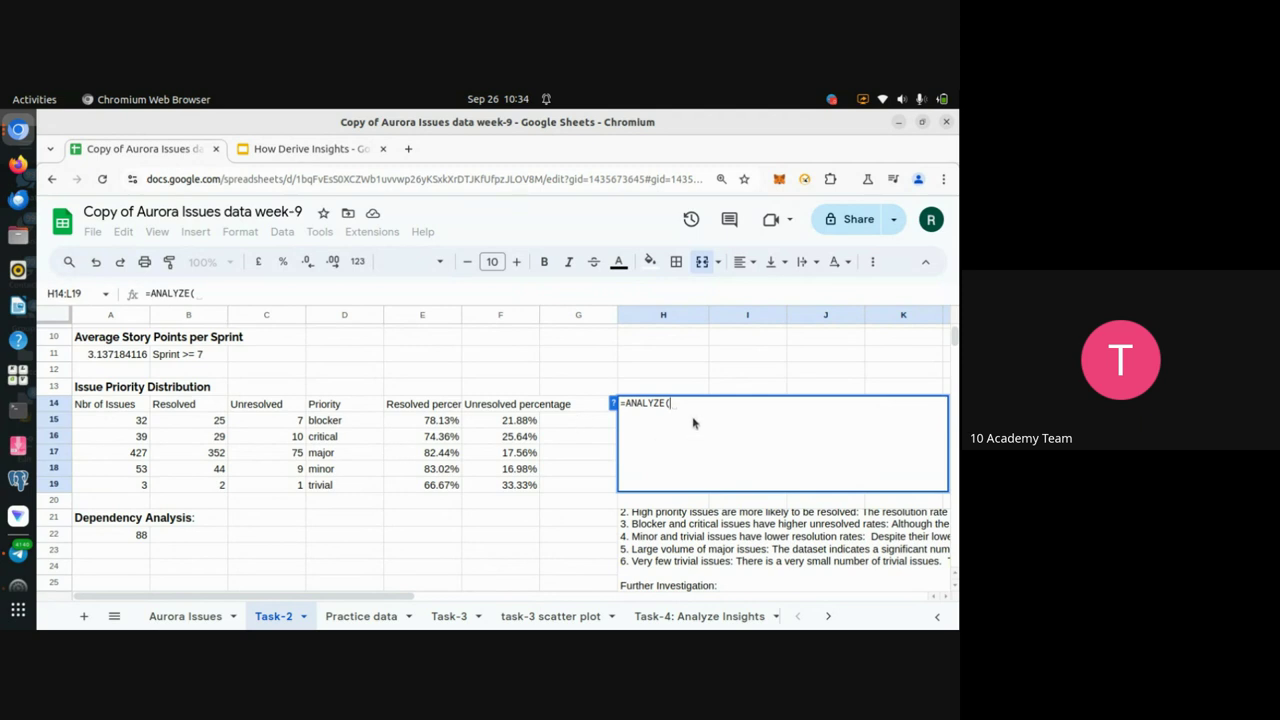
{"action": "left_click", "coordinate": [103, 407]}
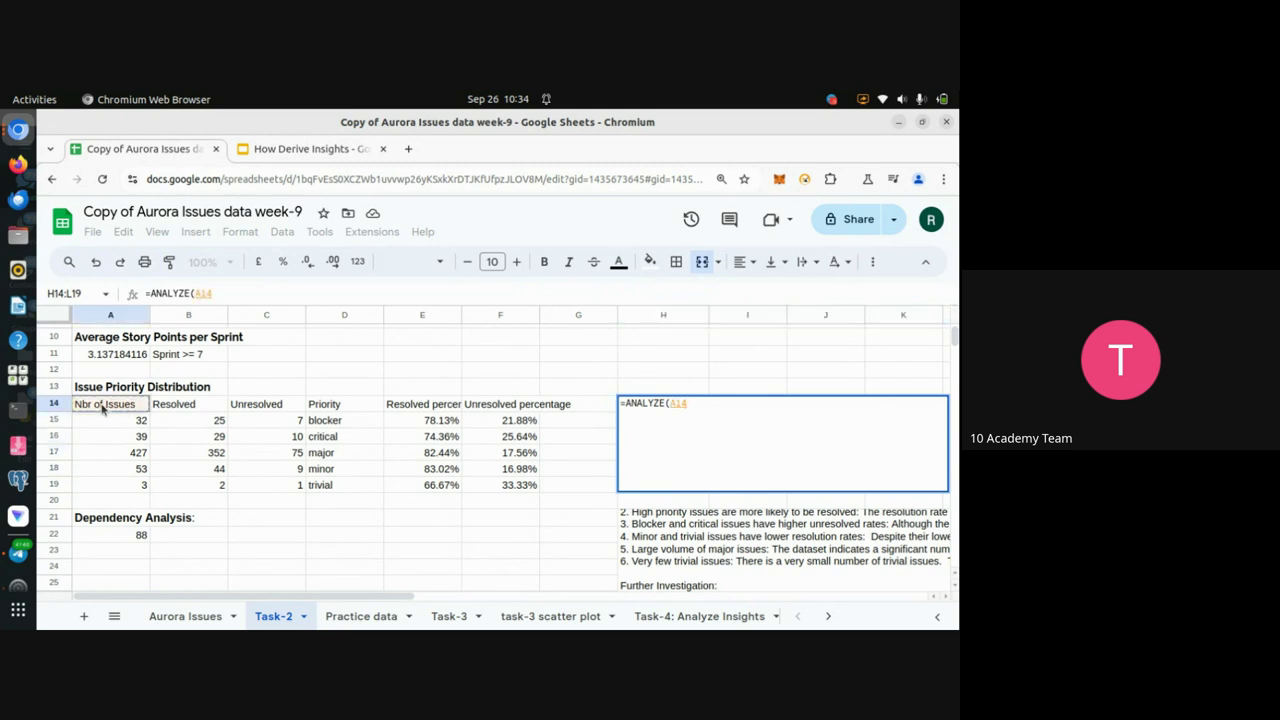
{"action": "key", "text": "shift+Right"}
{"action": "key", "text": "shift+Right"}
{"action": "key", "text": "shift+Right"}
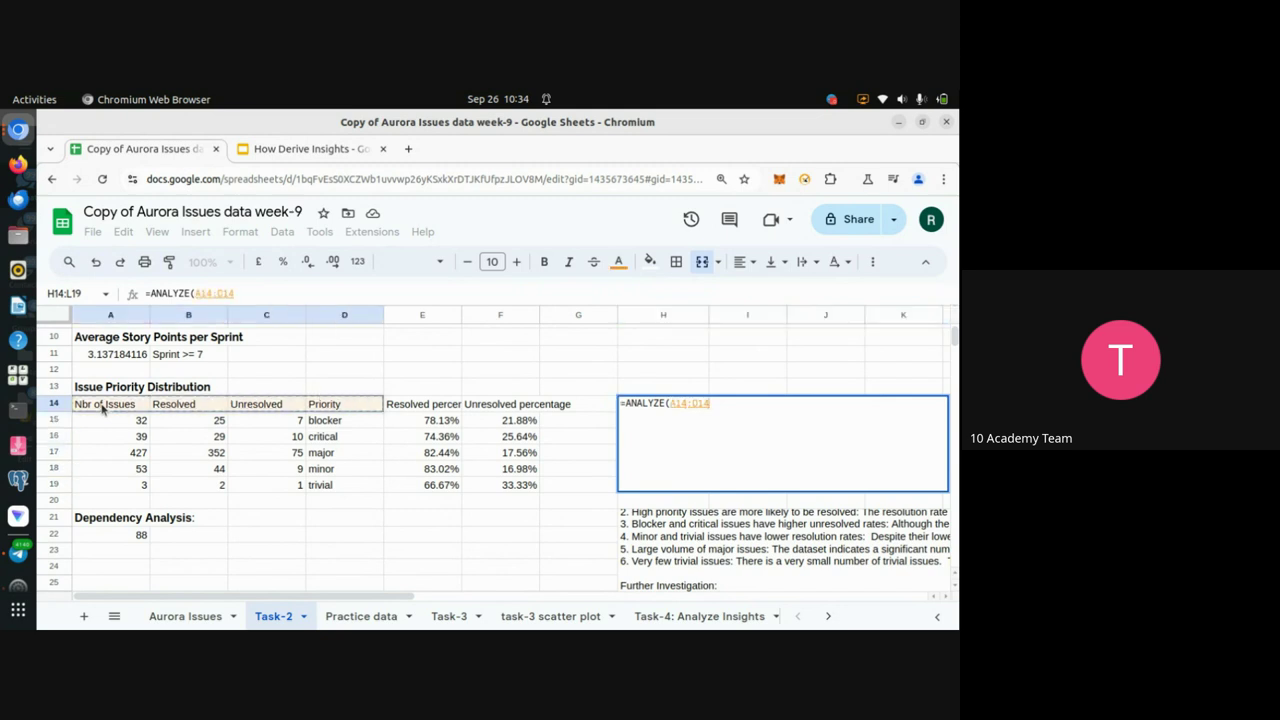
{"action": "key", "text": "shift+Down"}
{"action": "key", "text": "shift+Down"}
{"action": "key", "text": "shift+Down"}
{"action": "key", "text": "shift+Down"}
{"action": "key", "text": "shift+Down"}
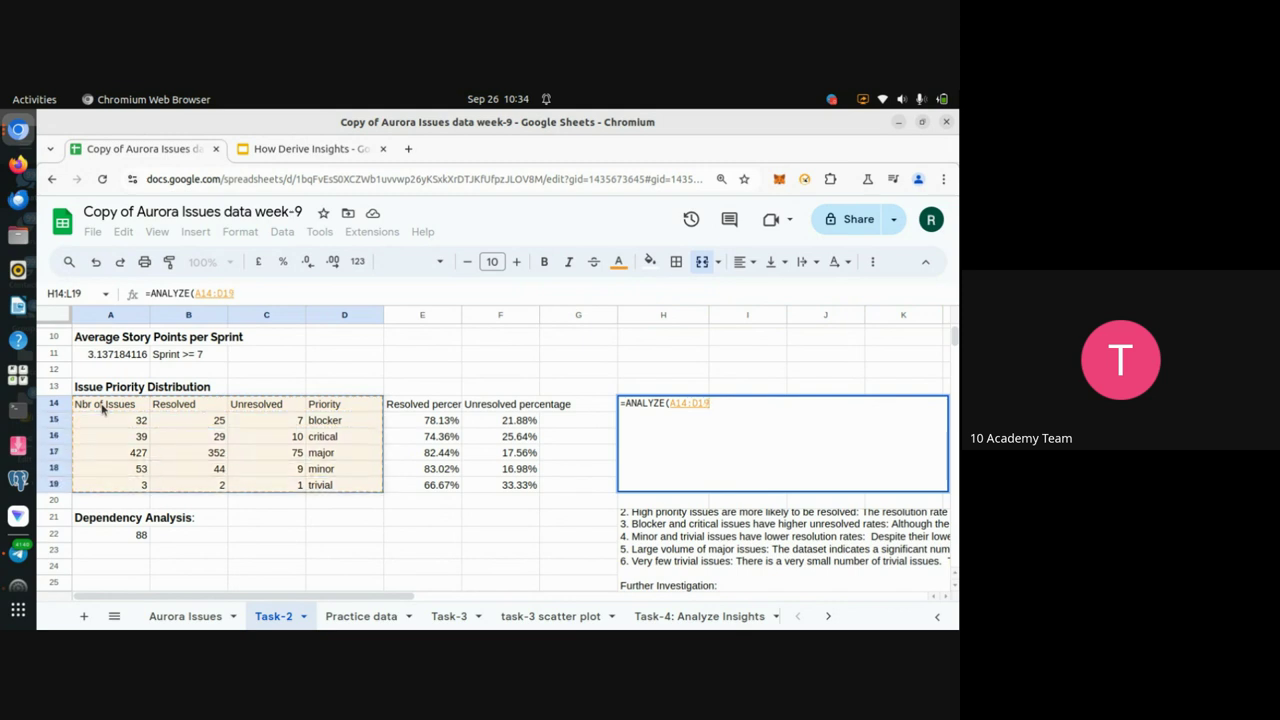
{"action": "type", "text": ")"}
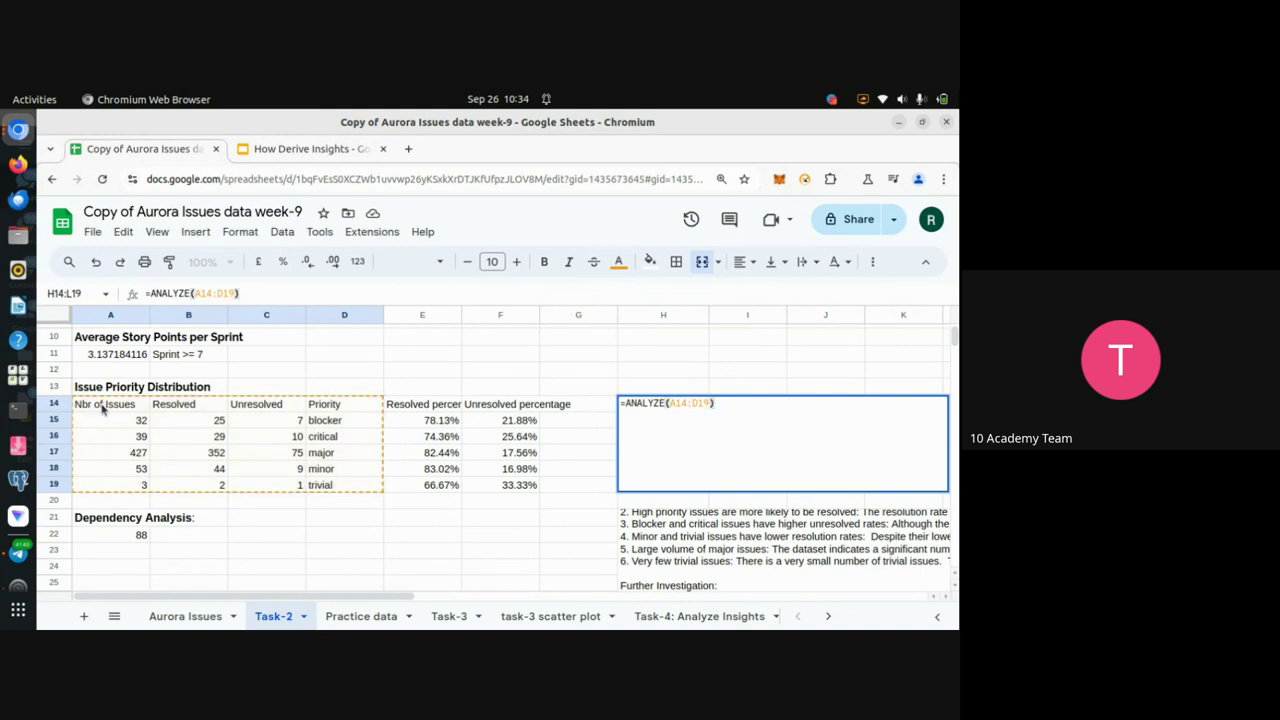
{"action": "key", "text": "Return"}
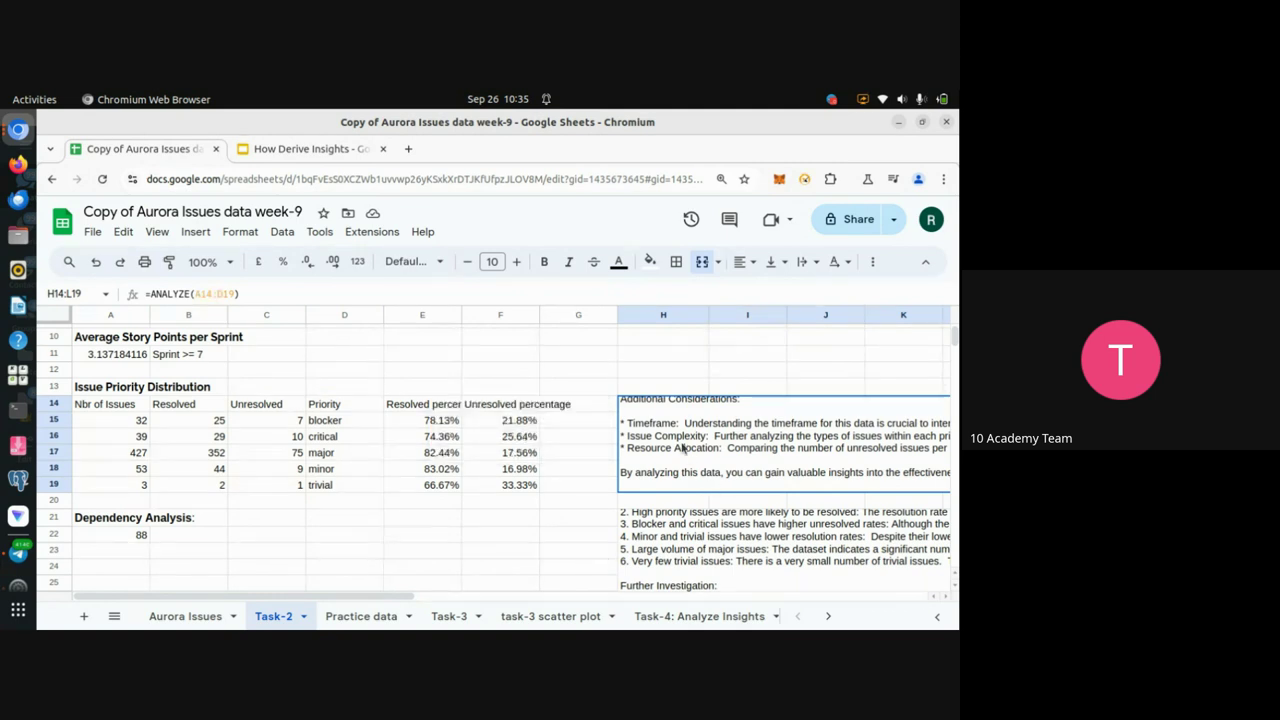
Check the ANALYZE formula in merged cell H14:L19, leave it as is, and copy the cell
{"action": "double_click", "coordinate": [678, 420]}
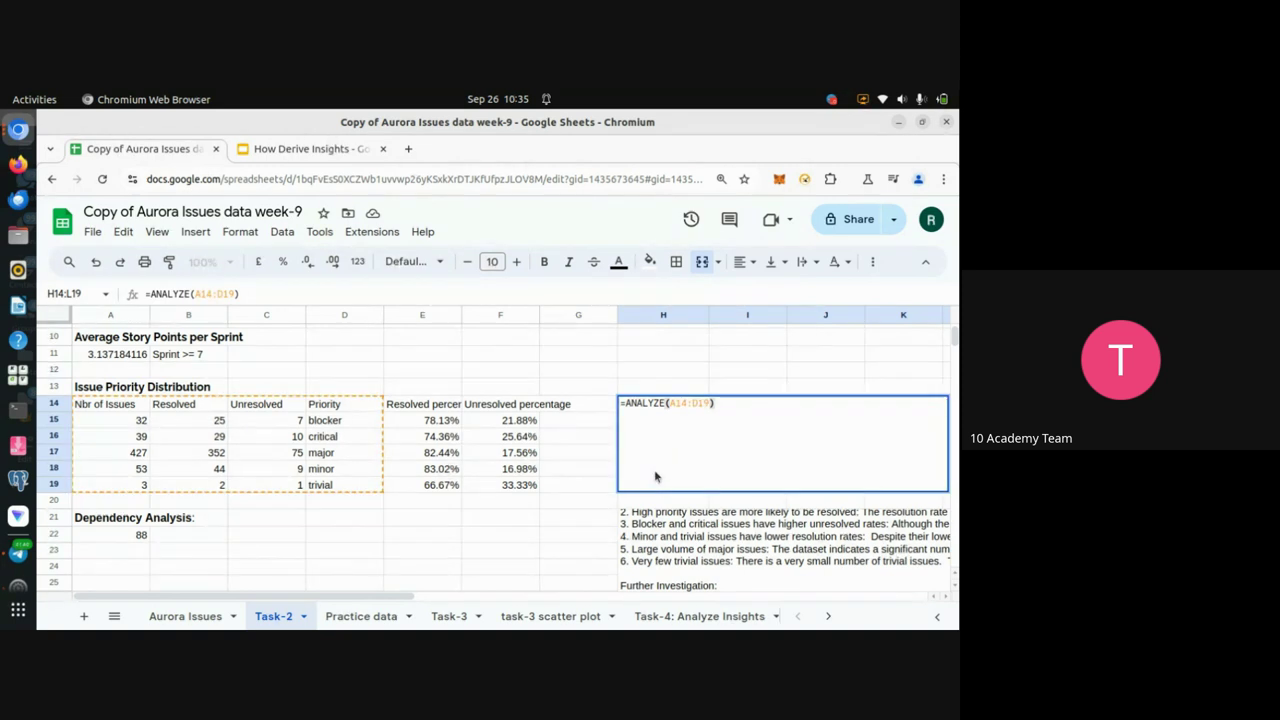
{"action": "left_click", "coordinate": [578, 534]}
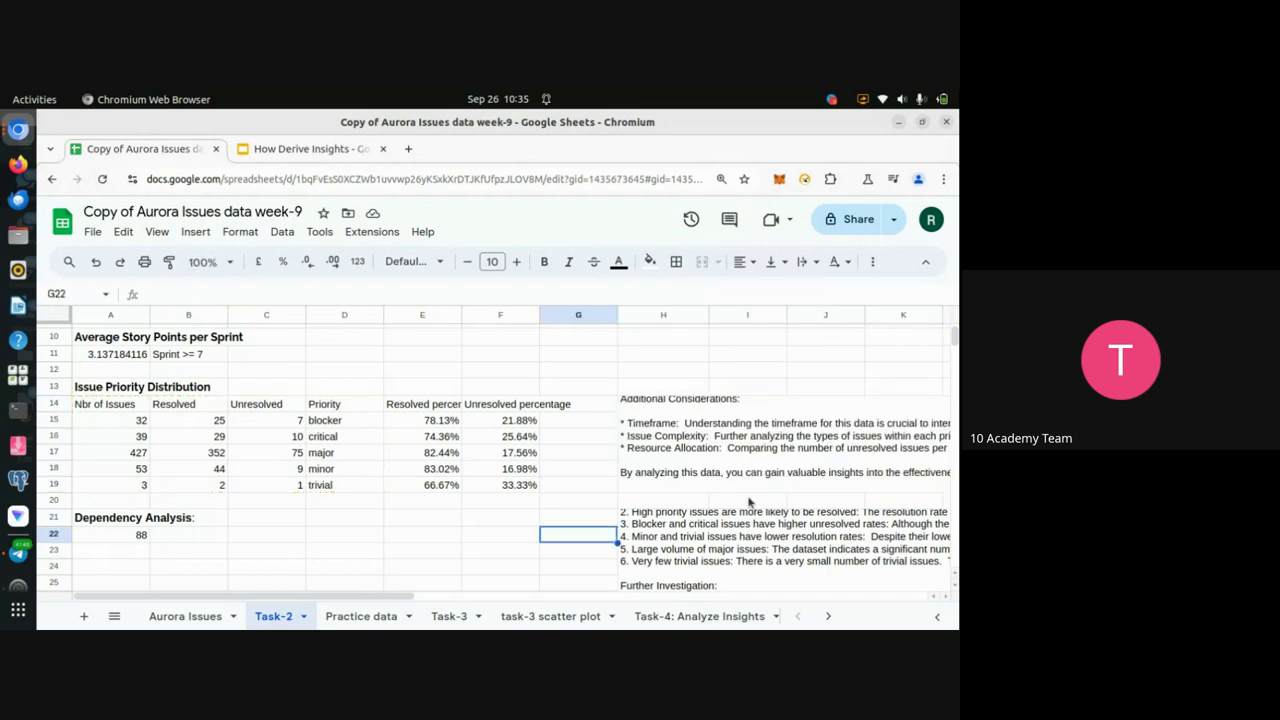
{"action": "left_click", "coordinate": [712, 475]}
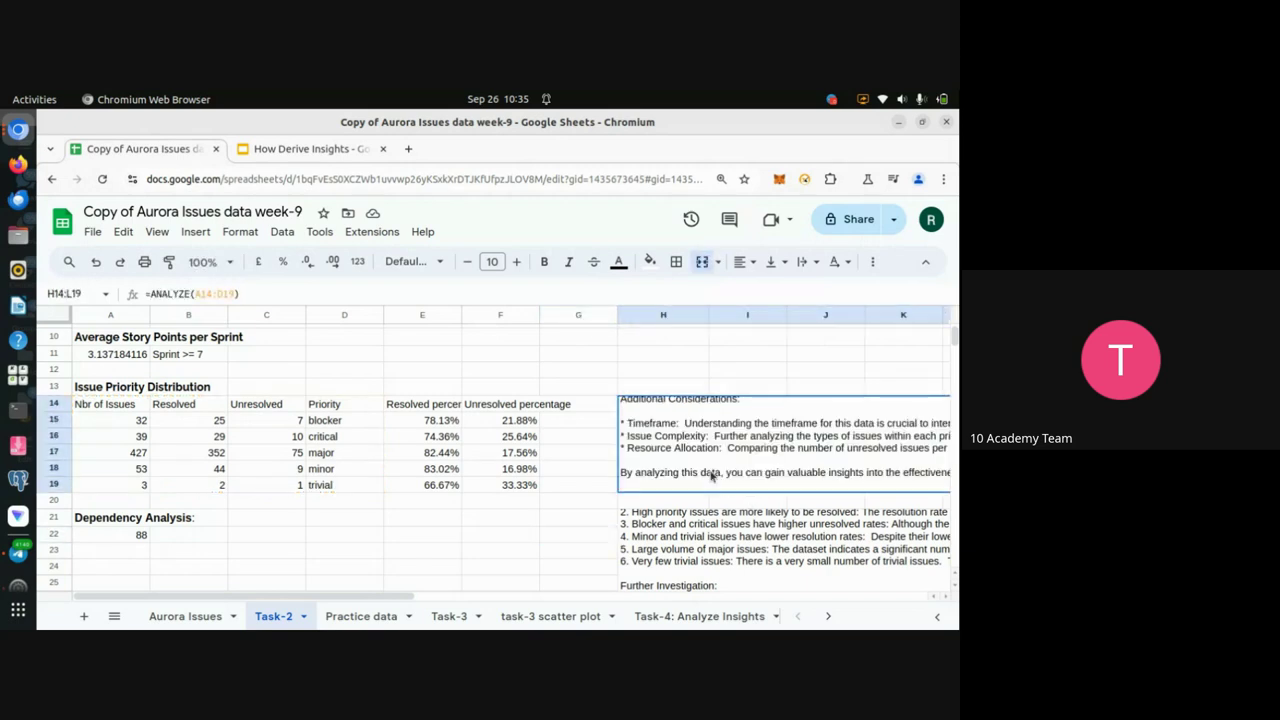
{"action": "key", "text": "ctrl+c"}
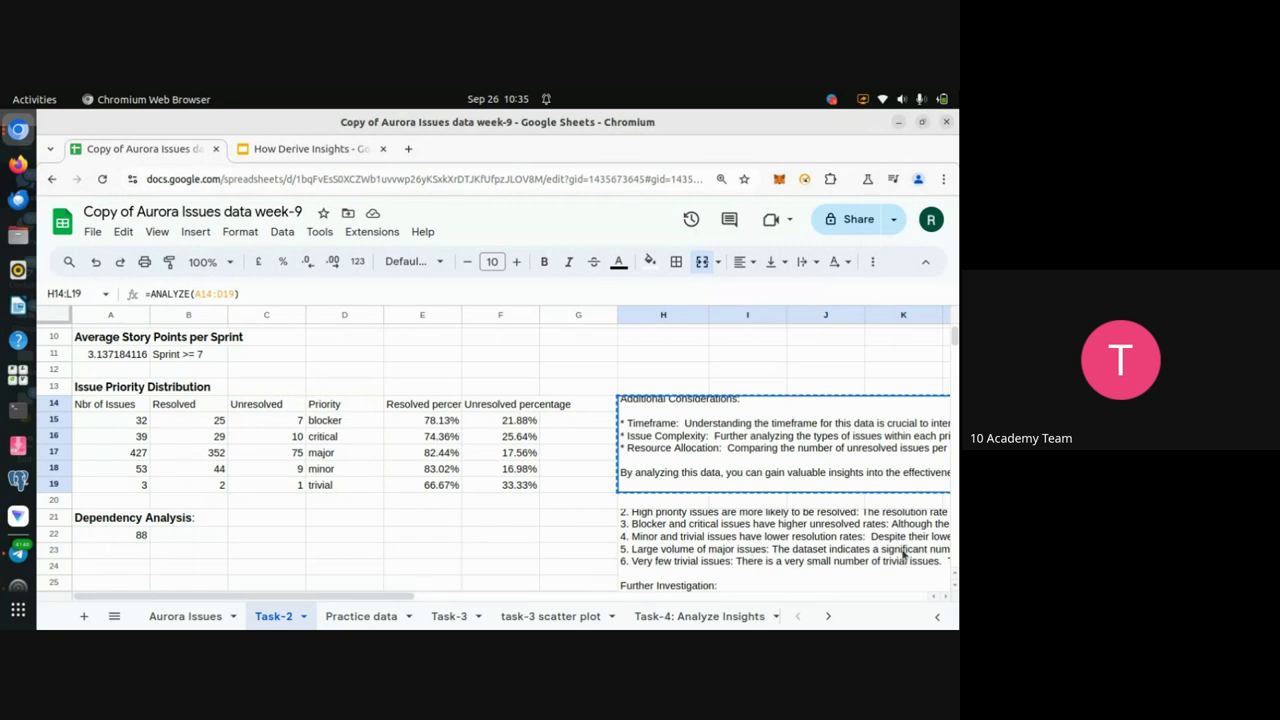
Clear the old insights text from merged cell H21:L29 below the ANALYZE result
{"action": "scroll", "coordinate": [903, 553], "scroll_direction": "right", "scroll_amount": 3}
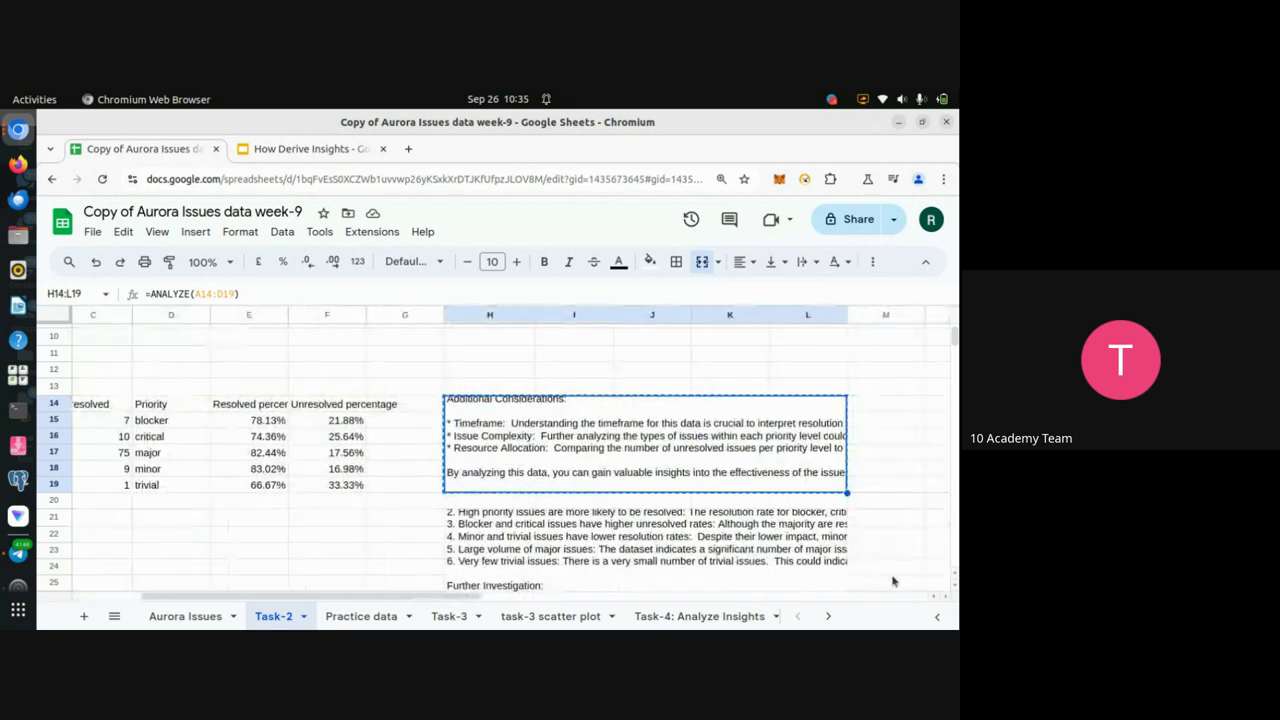
{"action": "left_click", "coordinate": [797, 563]}
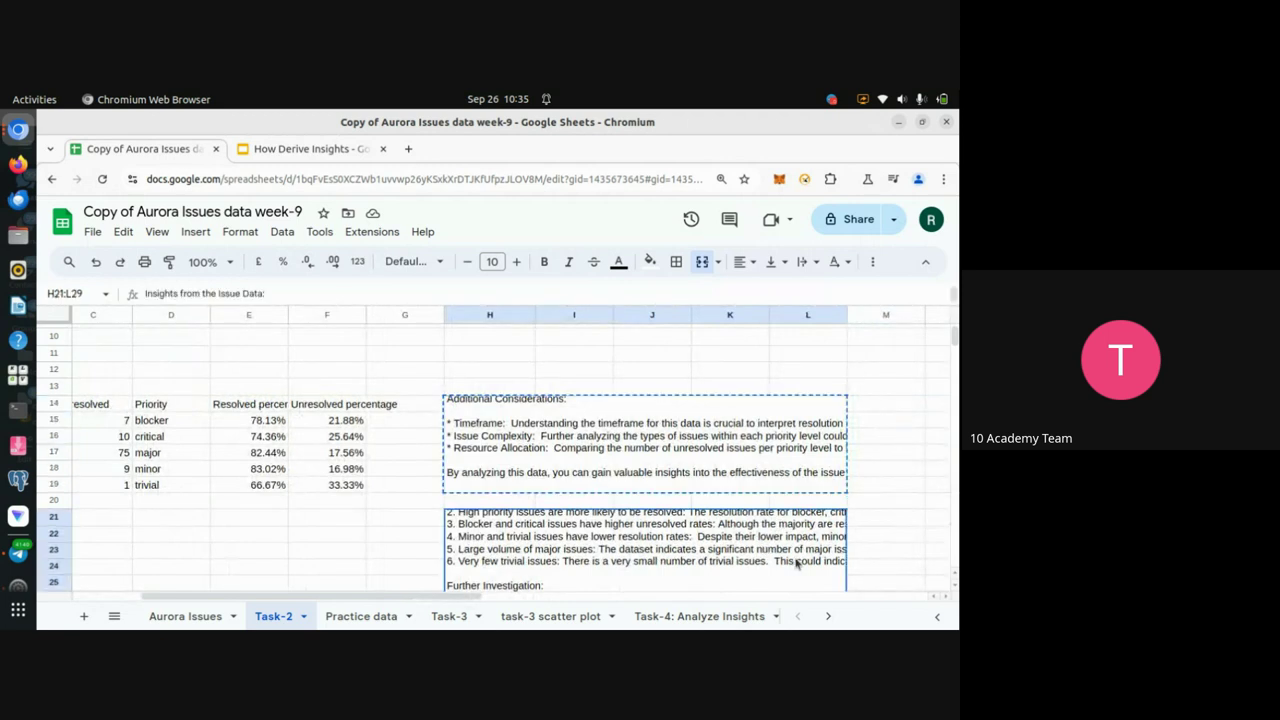
{"action": "key", "text": "Delete"}
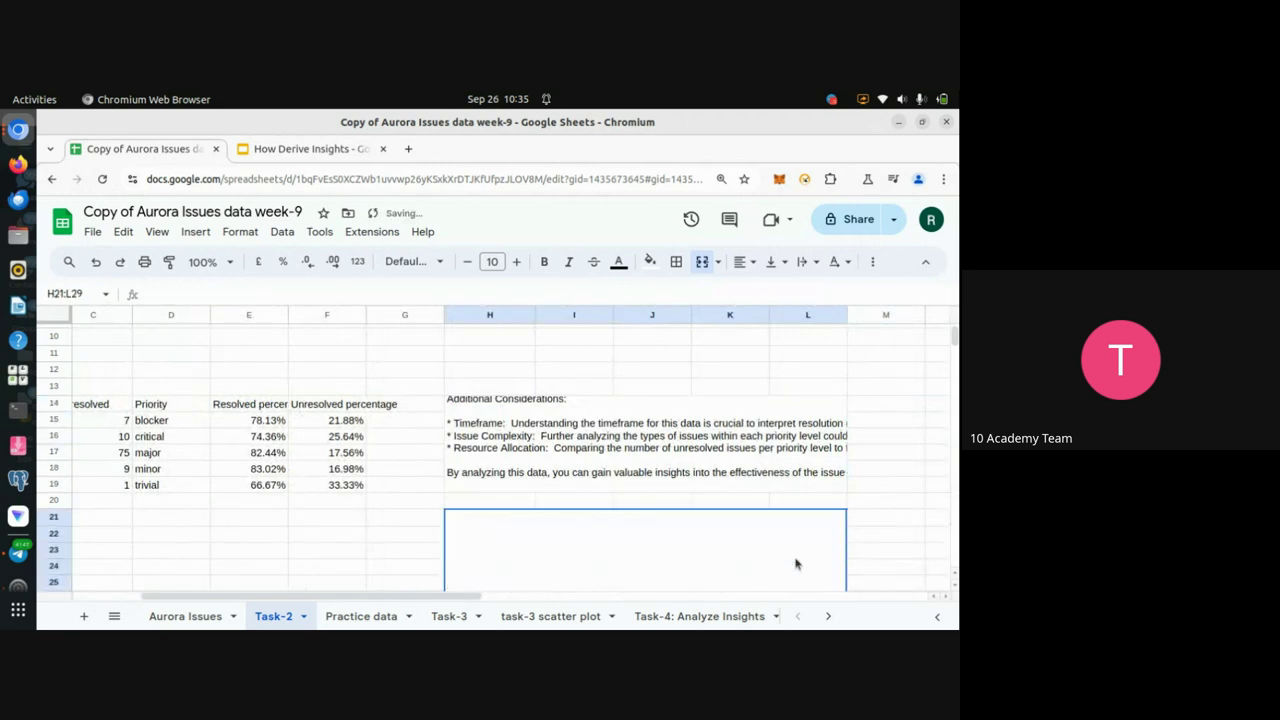
Unmerge the emptied block H21:L29 back into separate cells
{"action": "scroll", "coordinate": [797, 563], "scroll_direction": "down", "scroll_amount": 2}
{"action": "scroll", "coordinate": [797, 563], "scroll_direction": "up", "scroll_amount": 1}
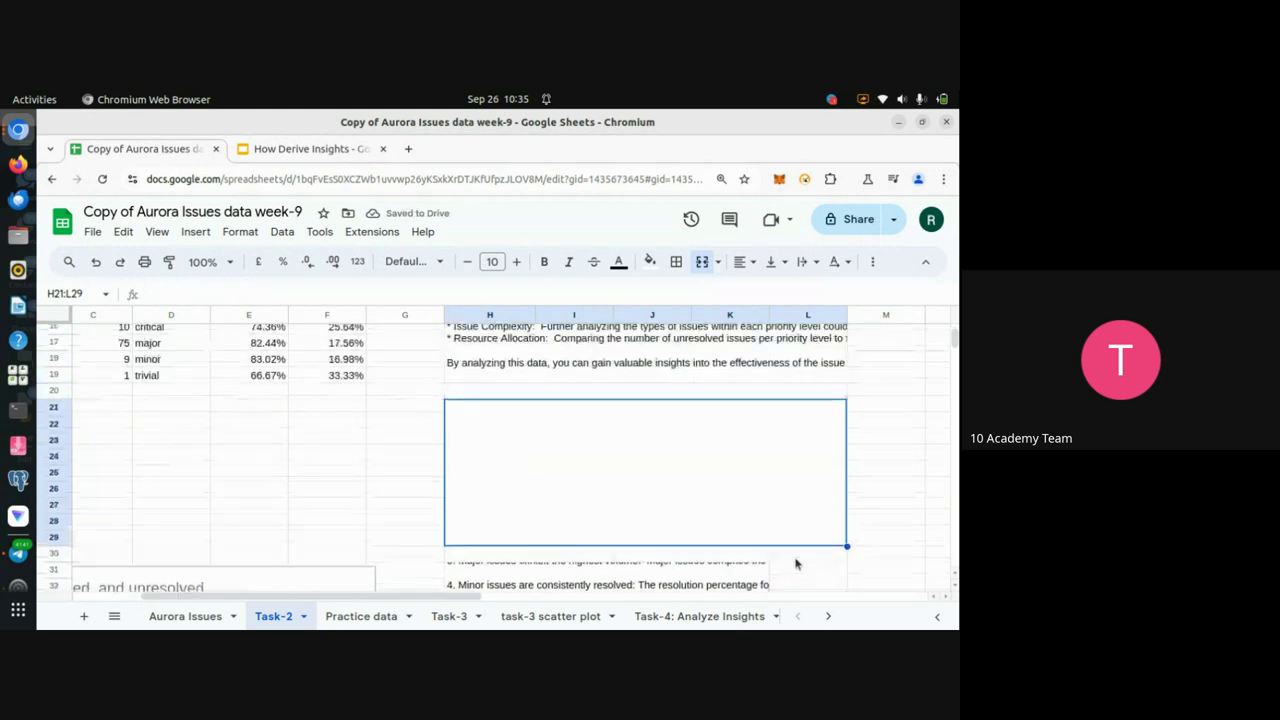
{"action": "scroll", "coordinate": [797, 563], "scroll_direction": "up", "scroll_amount": 1}
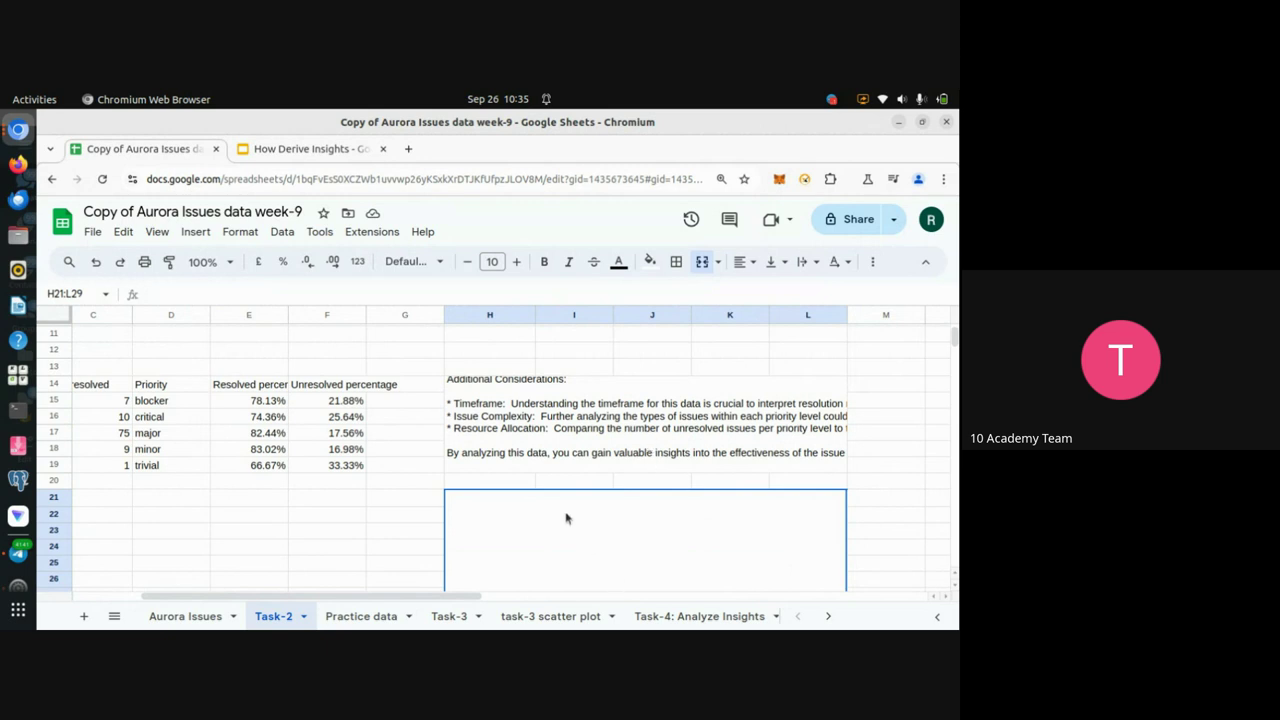
{"action": "scroll", "coordinate": [662, 548], "scroll_direction": "down", "scroll_amount": 2}
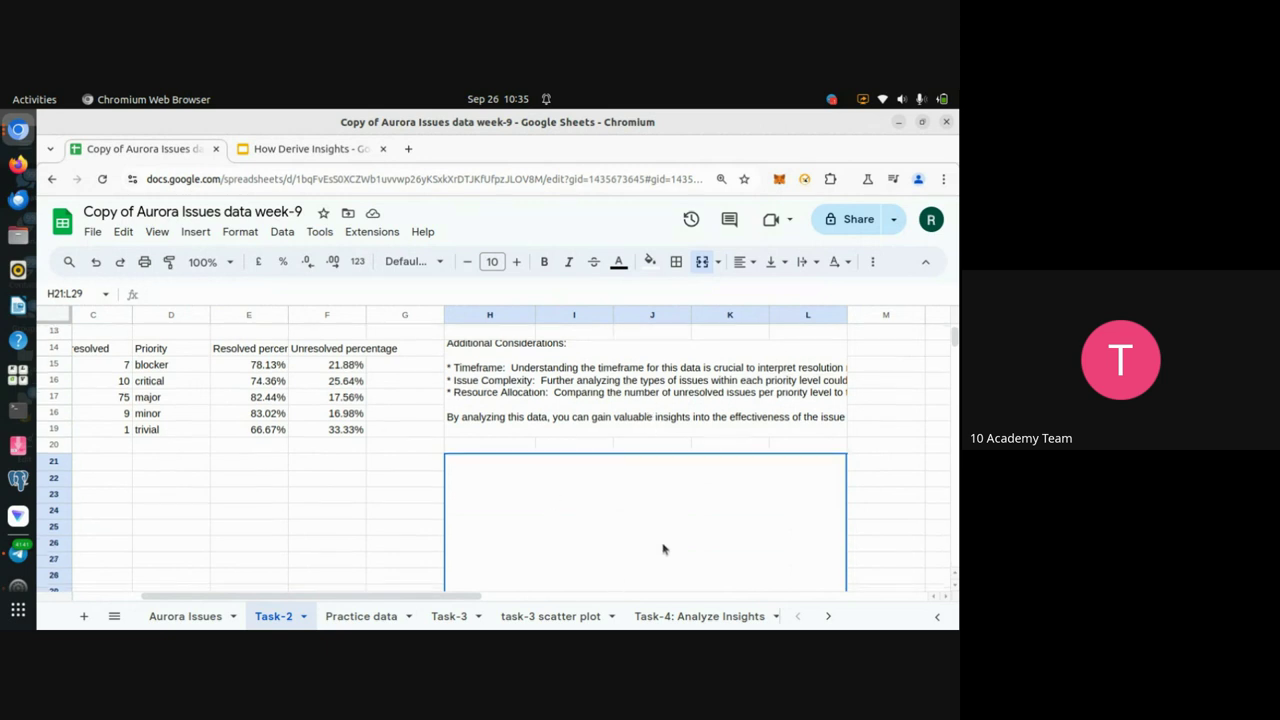
{"action": "scroll", "coordinate": [662, 548], "scroll_direction": "down", "scroll_amount": 2}
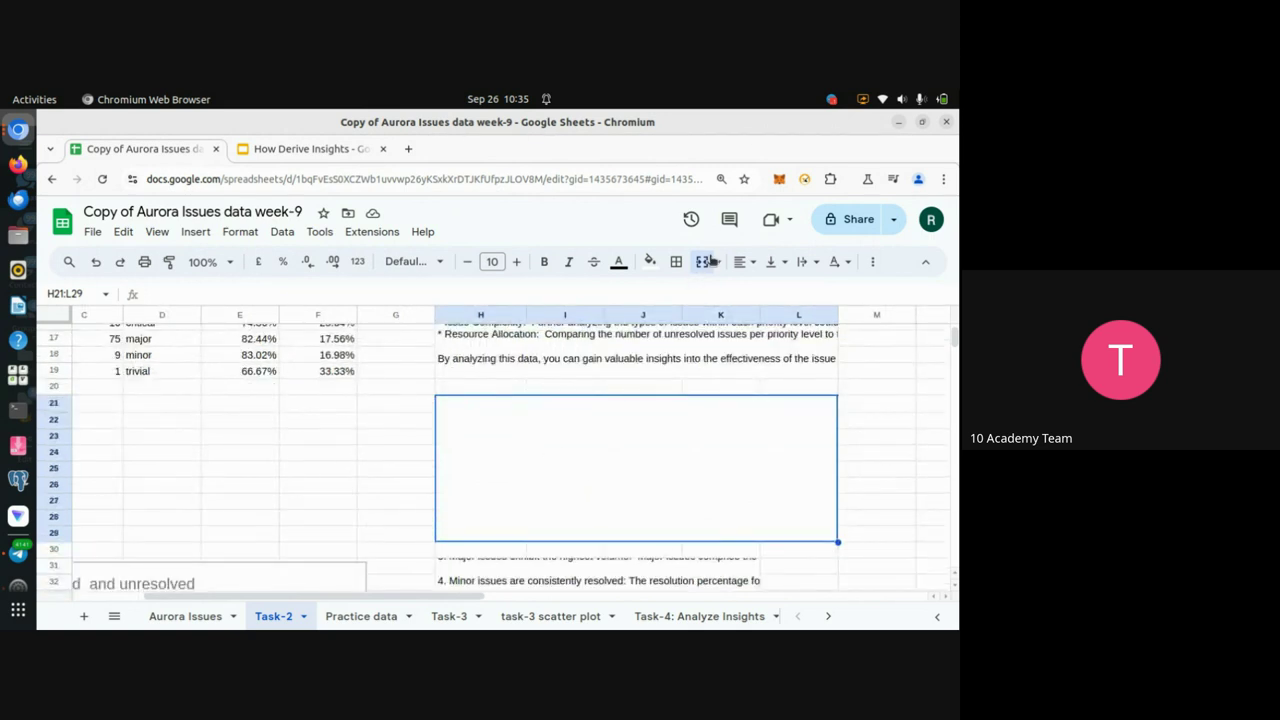
{"action": "left_click", "coordinate": [704, 262]}
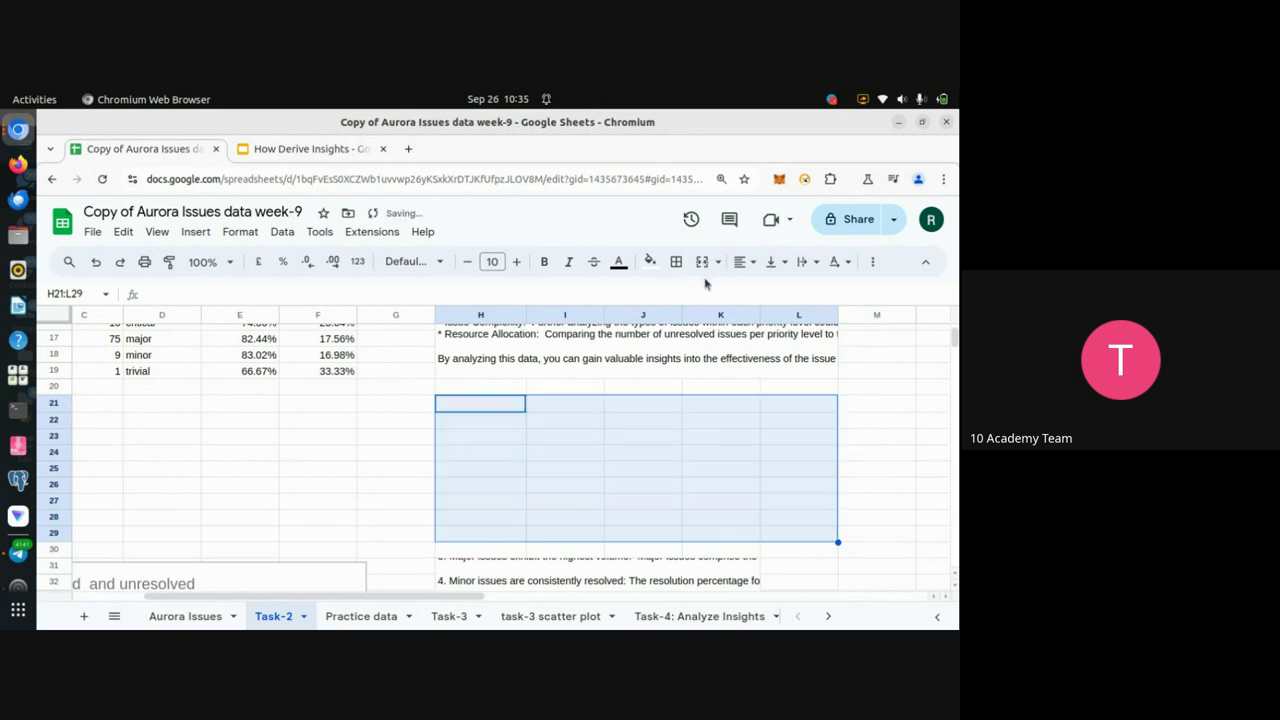
{"action": "left_click", "coordinate": [514, 500]}
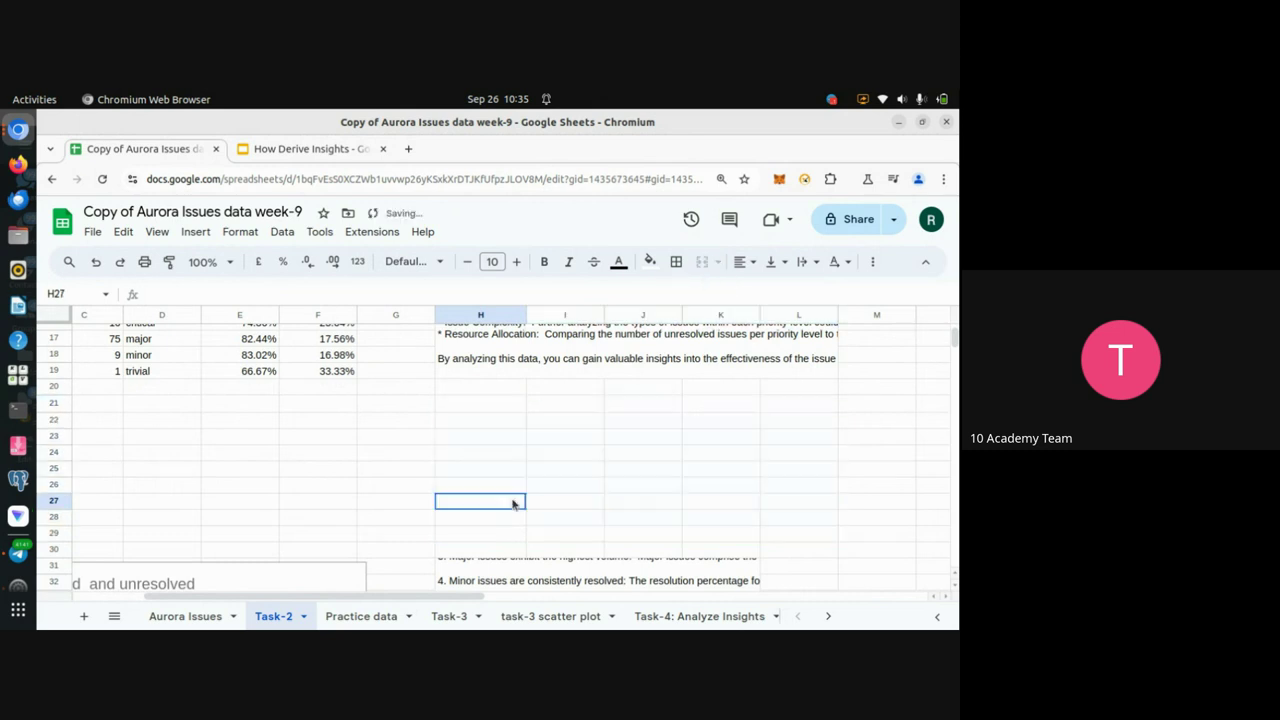
Merge the range H21:L28 into one cell for the copied insights
{"action": "left_click", "coordinate": [463, 405]}
{"action": "key", "text": "shift+Right"}
{"action": "key", "text": "shift+Right"}
{"action": "key", "text": "shift+Right"}
{"action": "key", "text": "shift+Right"}
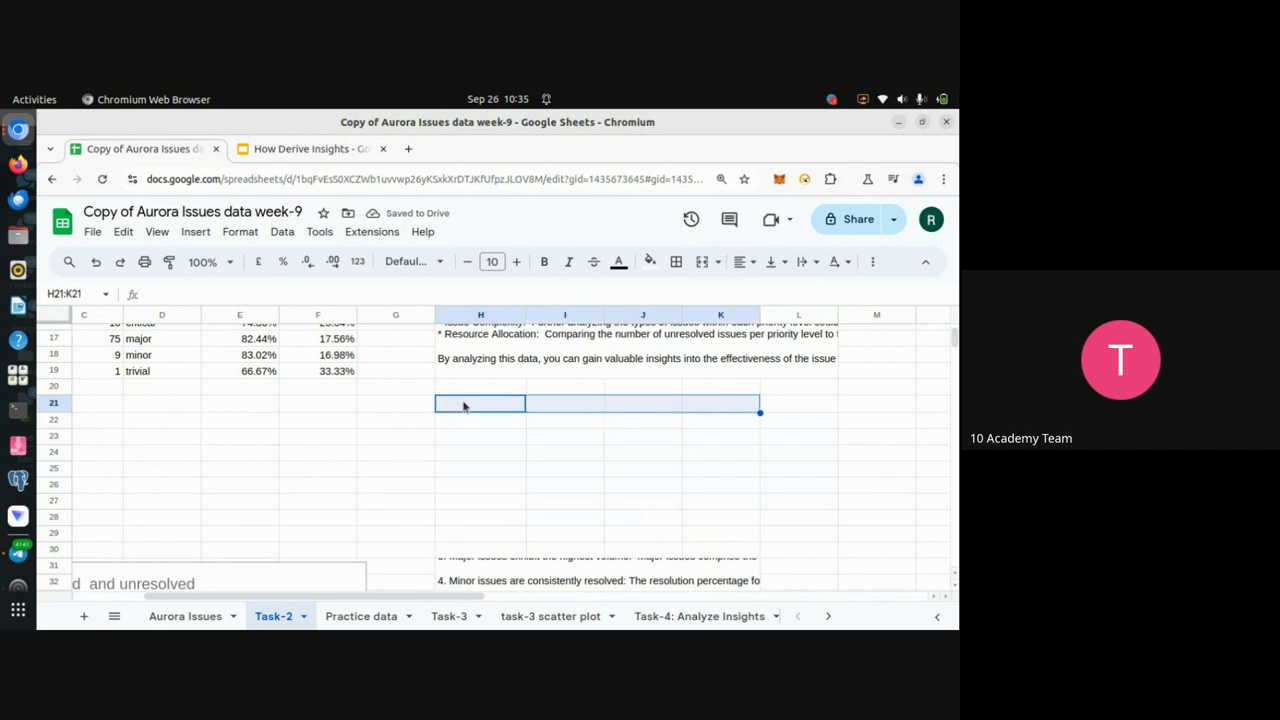
{"action": "key", "text": "shift+Down"}
{"action": "key", "text": "shift+Down"}
{"action": "key", "text": "shift+Down"}
{"action": "key", "text": "shift+Down"}
{"action": "key", "text": "shift+Down"}
{"action": "key", "text": "shift+Down"}
{"action": "key", "text": "shift+Down"}
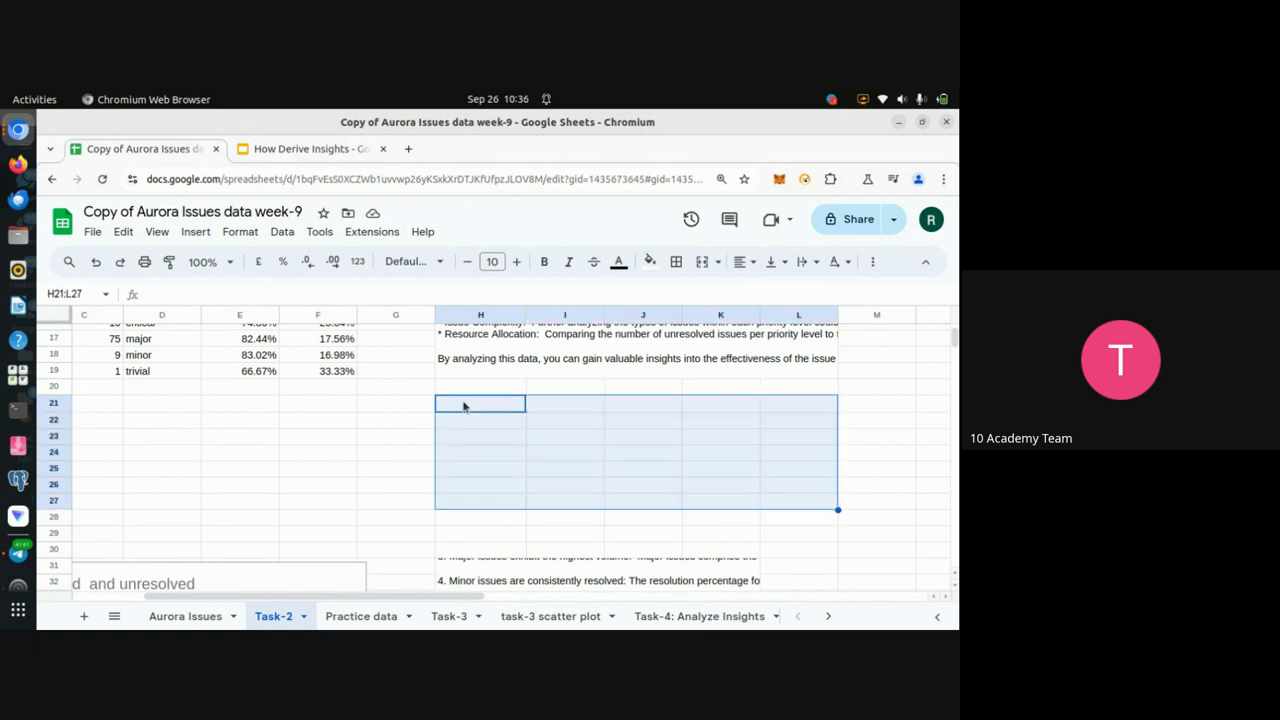
{"action": "left_click", "coordinate": [702, 263]}
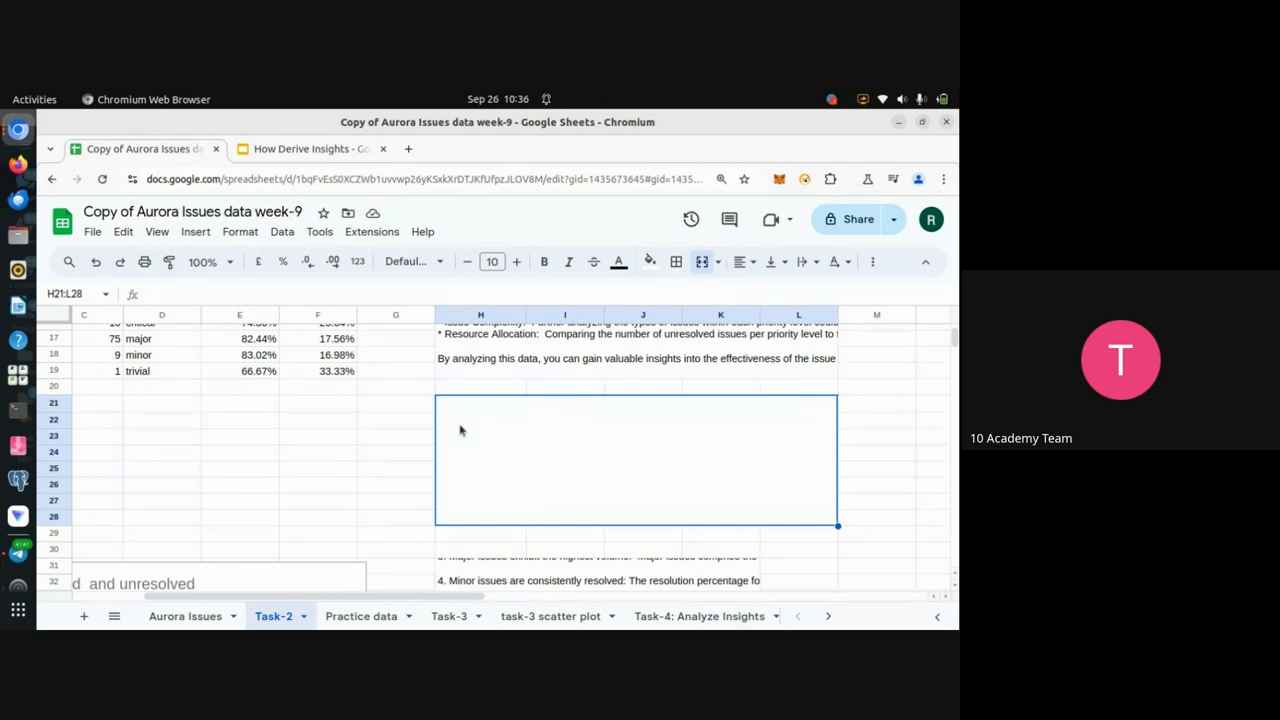
Paste the copied ANALYZE result into merged cell H21:L28 as values only
{"action": "key", "text": "ctrl+v"}
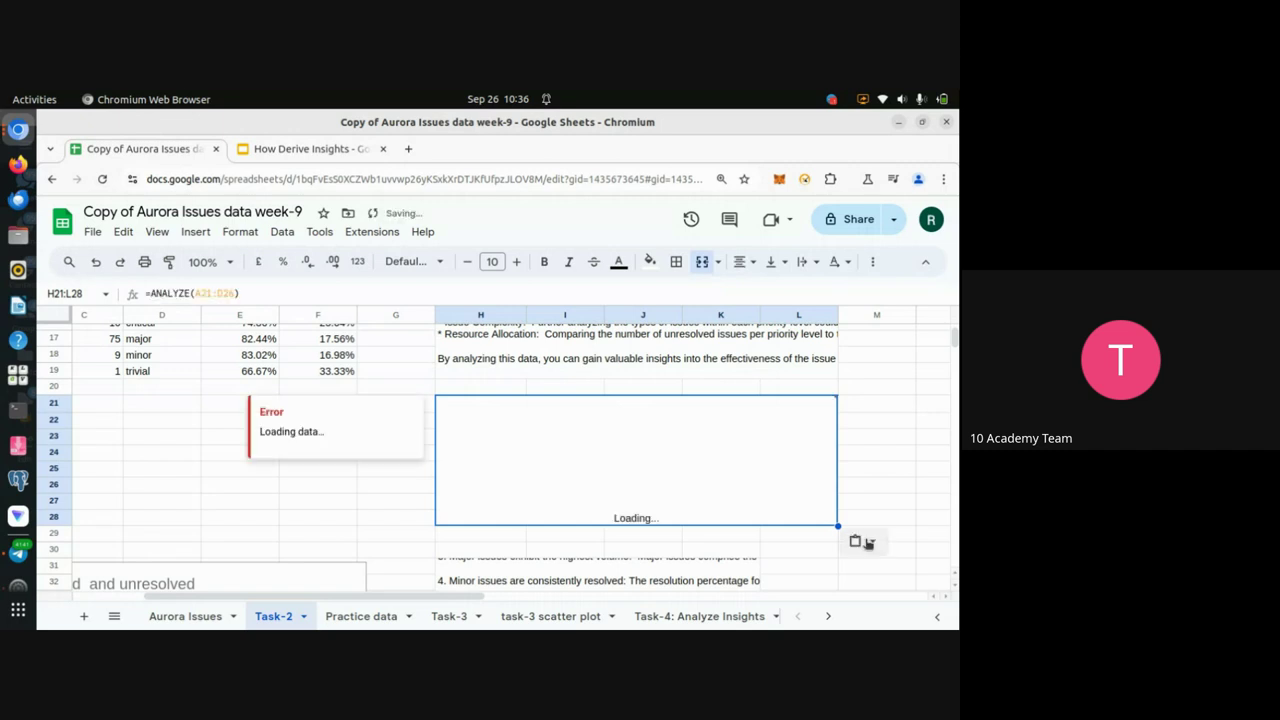
{"action": "left_click", "coordinate": [871, 545]}
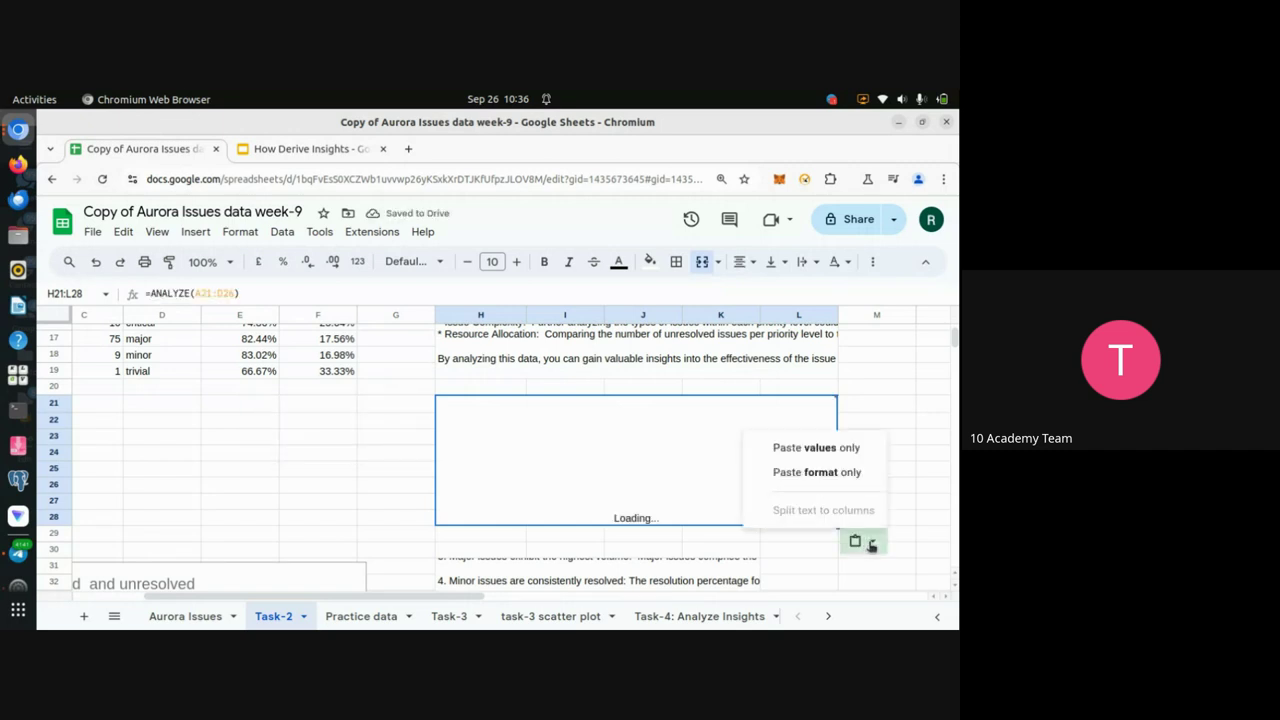
{"action": "left_click", "coordinate": [816, 448]}
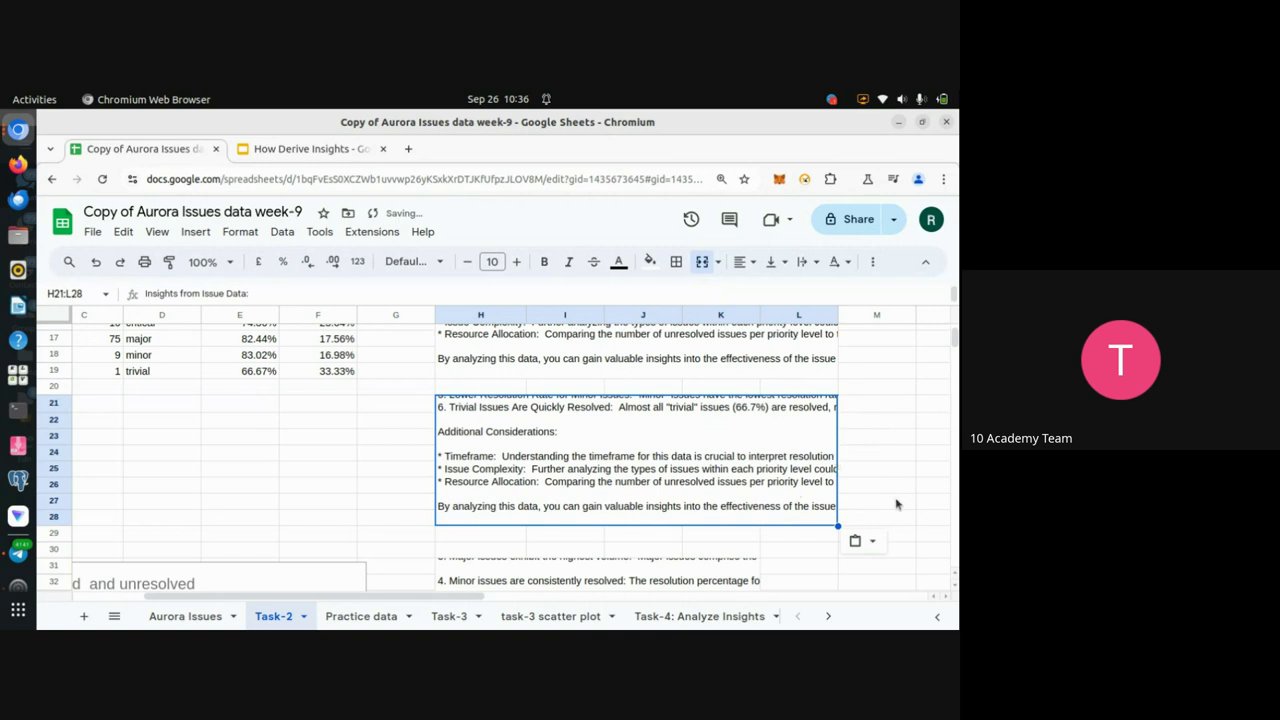
Open the pasted insights text in H21:L28 for reading alongside the priority table, and leave the cell without editing it
{"action": "scroll", "coordinate": [896, 464], "scroll_direction": "up", "scroll_amount": 2}
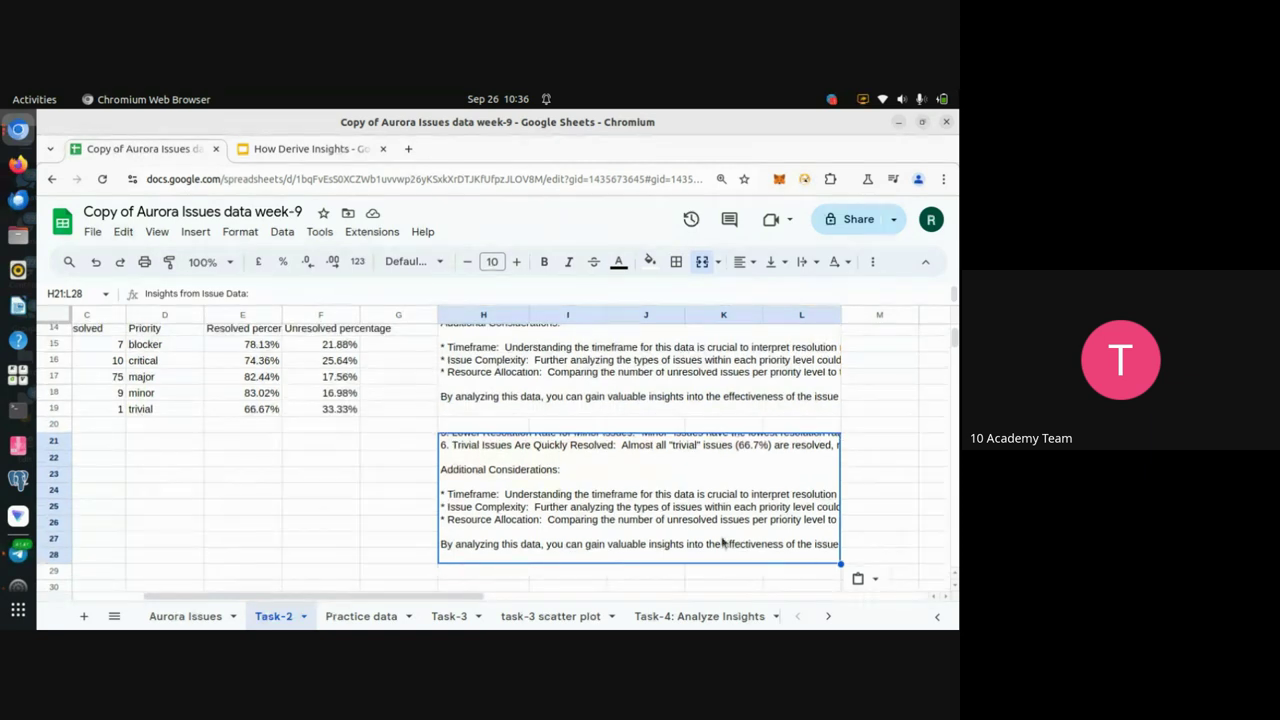
{"action": "double_click", "coordinate": [545, 476]}
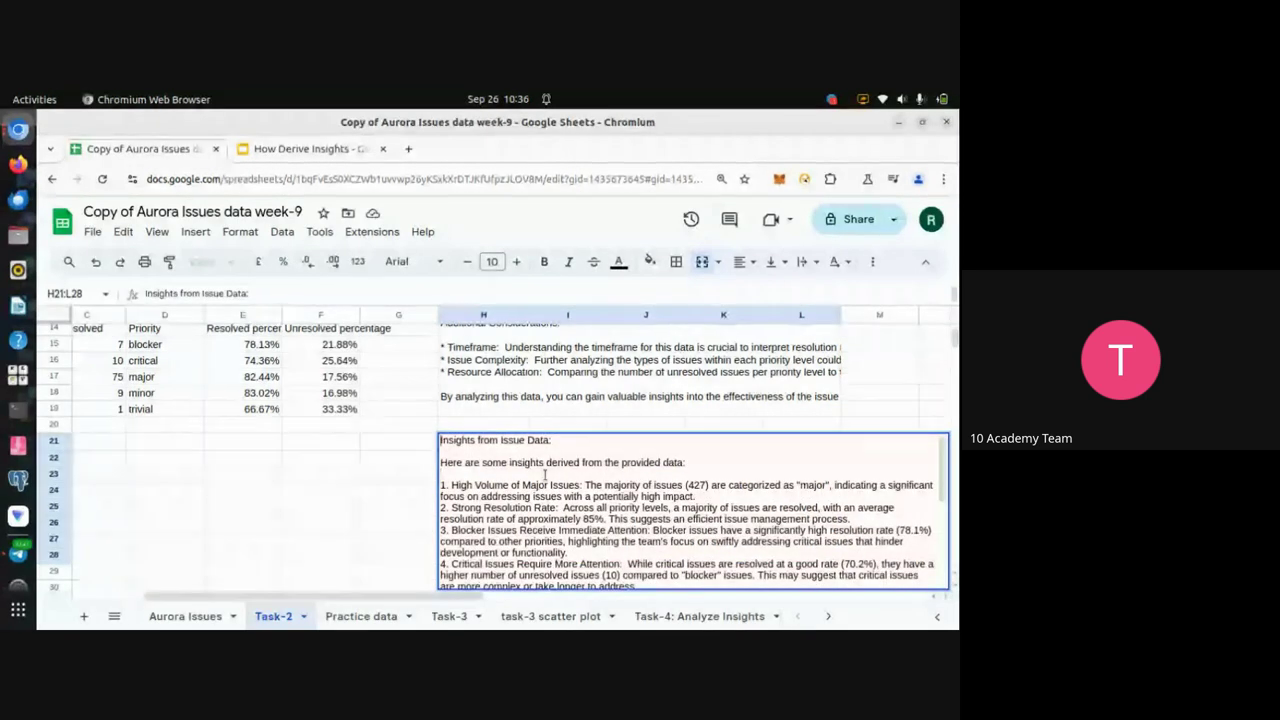
{"action": "key", "text": "ctrl+Home"}
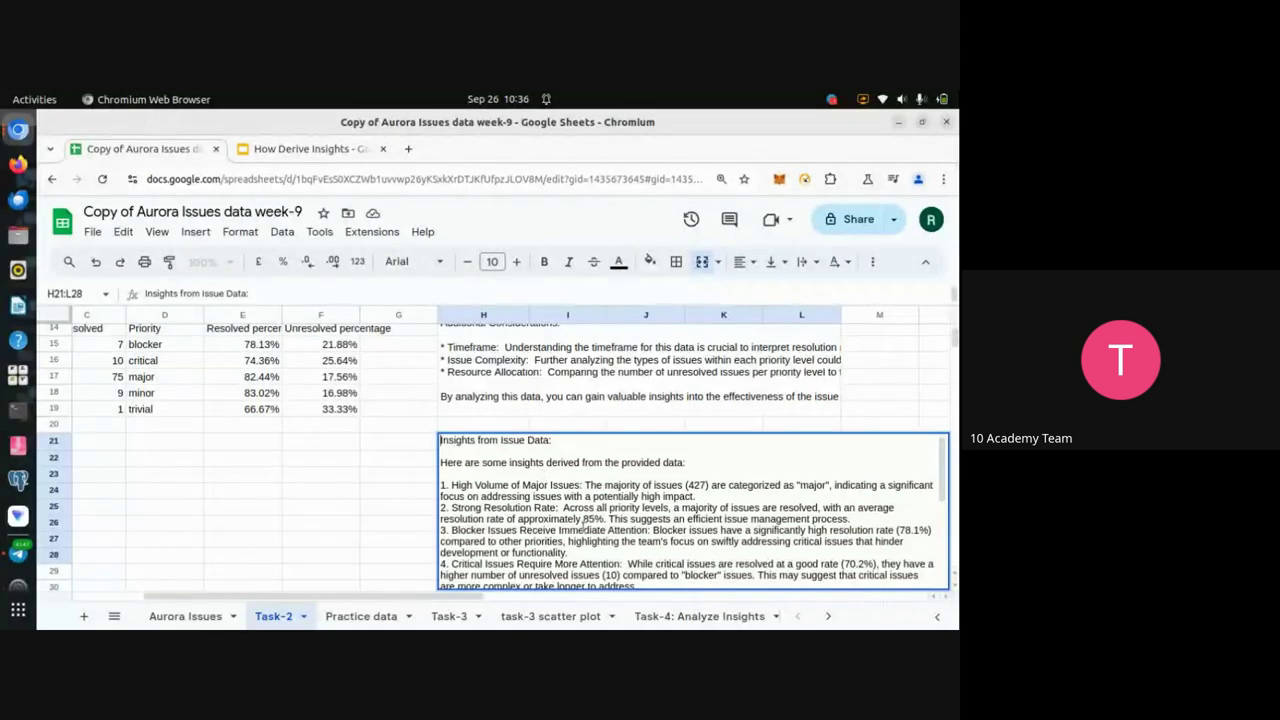
{"action": "scroll", "coordinate": [290, 520], "scroll_direction": "left", "scroll_amount": 2}
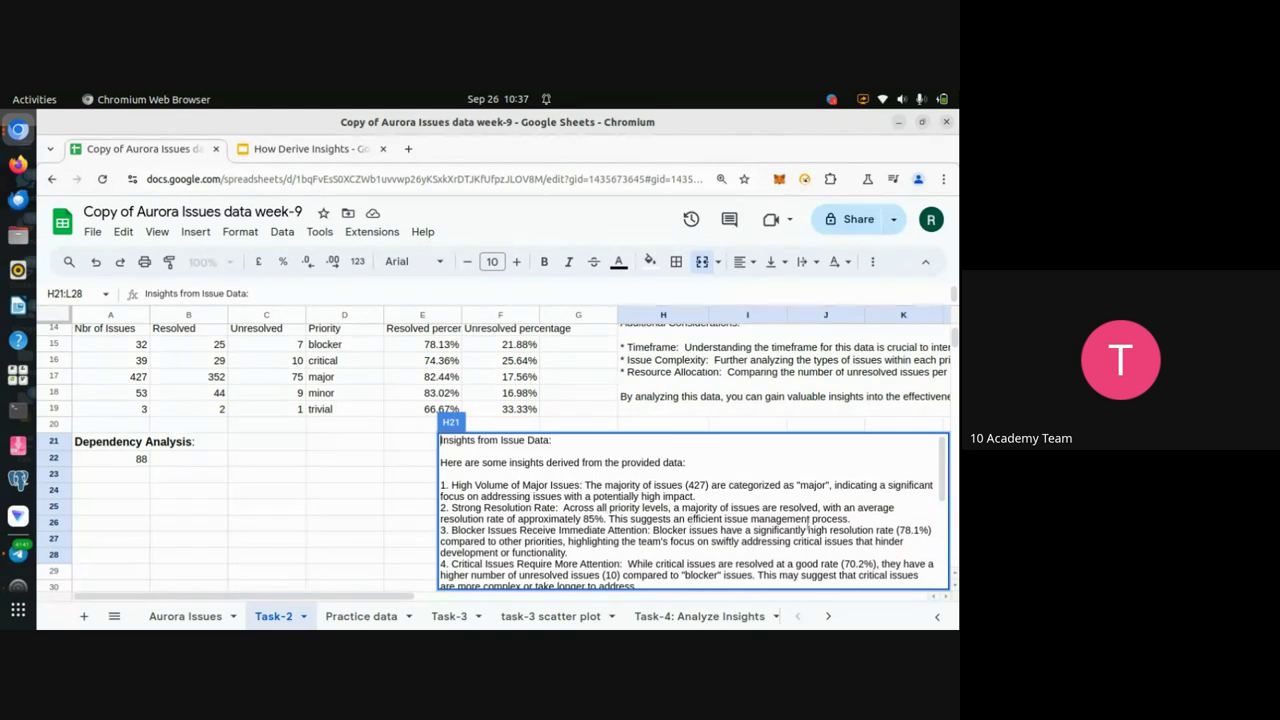
{"action": "left_click", "coordinate": [337, 563]}
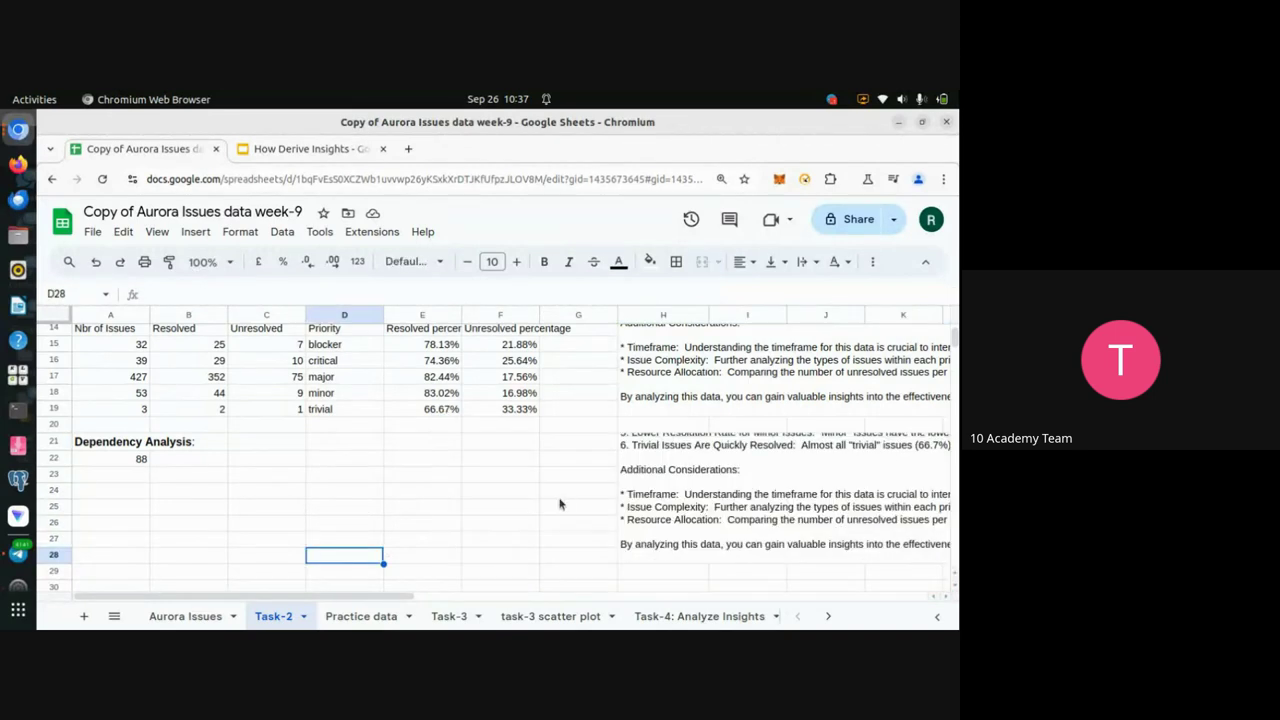
Highlight the Issue Priority Distribution data in A14:D19 to examine the source range of the analysis
{"action": "scroll", "coordinate": [560, 504], "scroll_direction": "up", "scroll_amount": 3}
{"action": "scroll", "coordinate": [560, 504], "scroll_direction": "down", "scroll_amount": 4}
{"action": "scroll", "coordinate": [560, 504], "scroll_direction": "up", "scroll_amount": 2}
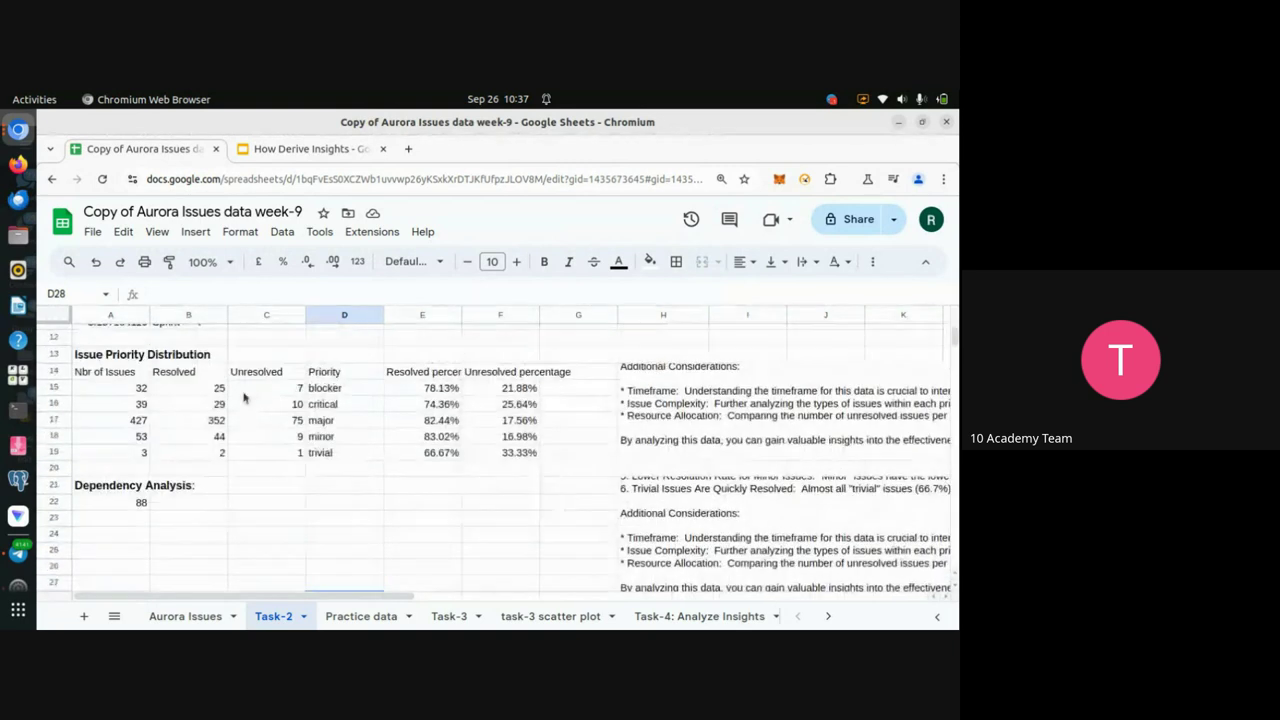
{"action": "left_click", "coordinate": [102, 371]}
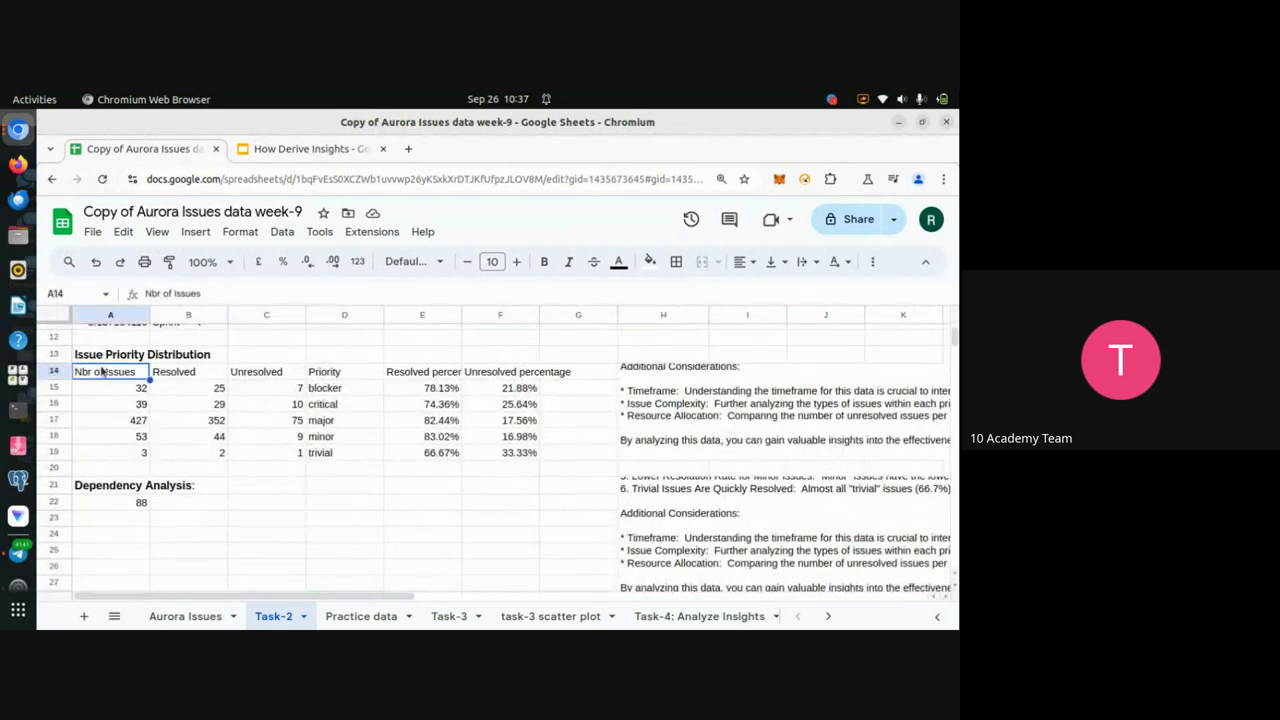
{"action": "key", "text": "shift+Right"}
{"action": "key", "text": "shift+Right"}
{"action": "key", "text": "shift+Right"}
{"action": "key", "text": "shift+Down"}
{"action": "key", "text": "shift+Down"}
{"action": "key", "text": "shift+Down"}
{"action": "key", "text": "shift+Down"}
{"action": "key", "text": "shift+Down"}
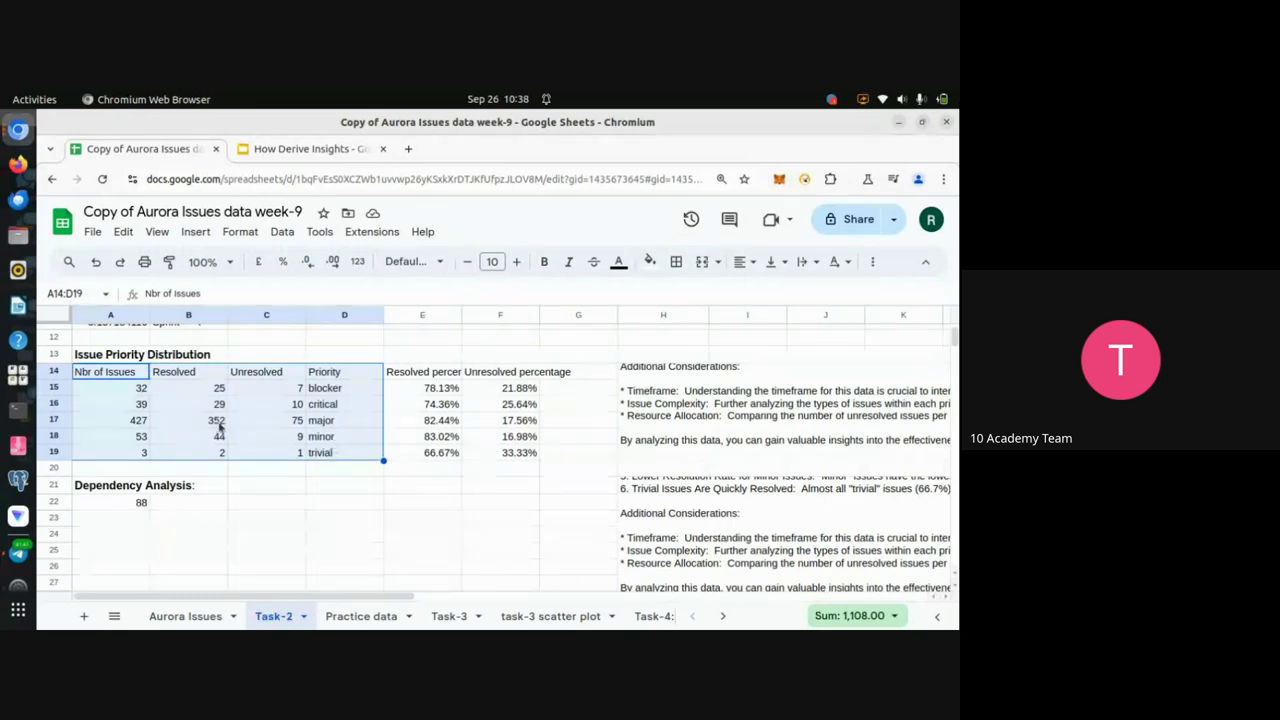
Highlight the major-priority row A17:D17 to check its issue counts against the generated insights
{"action": "left_click", "coordinate": [90, 426]}
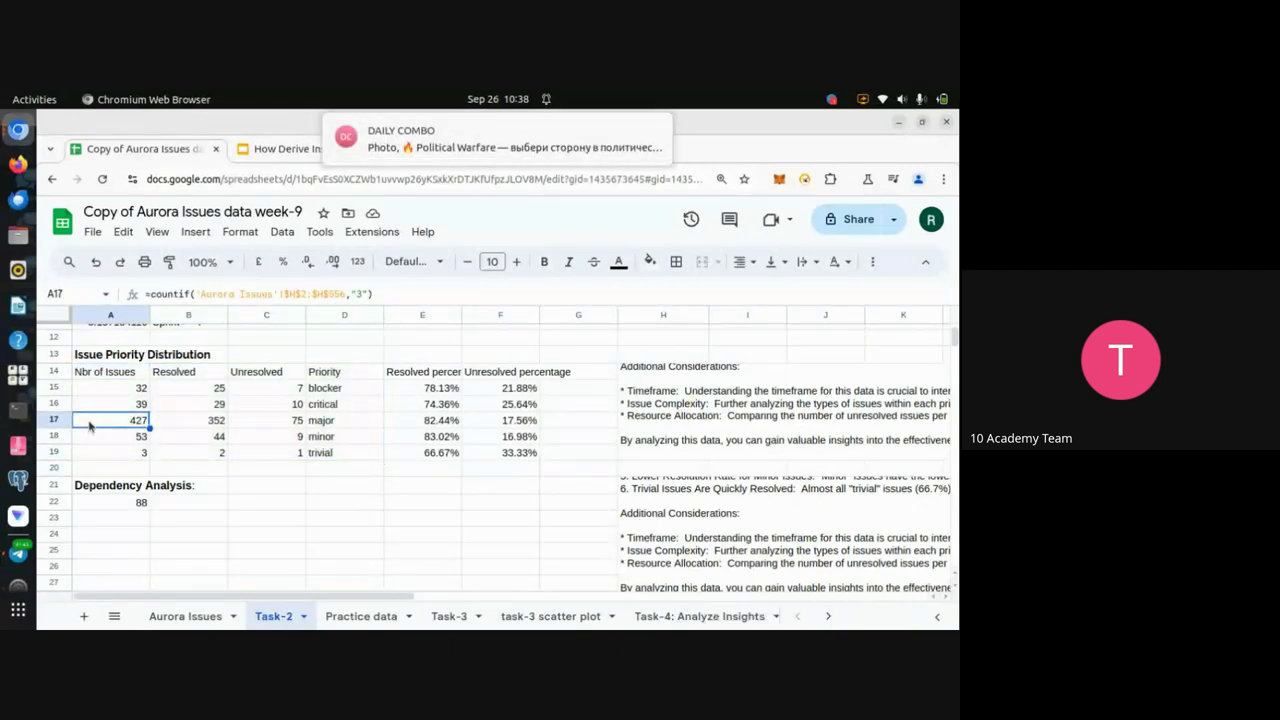
{"action": "key", "text": "shift+Right"}
{"action": "key", "text": "shift+Right"}
{"action": "key", "text": "shift+Right"}
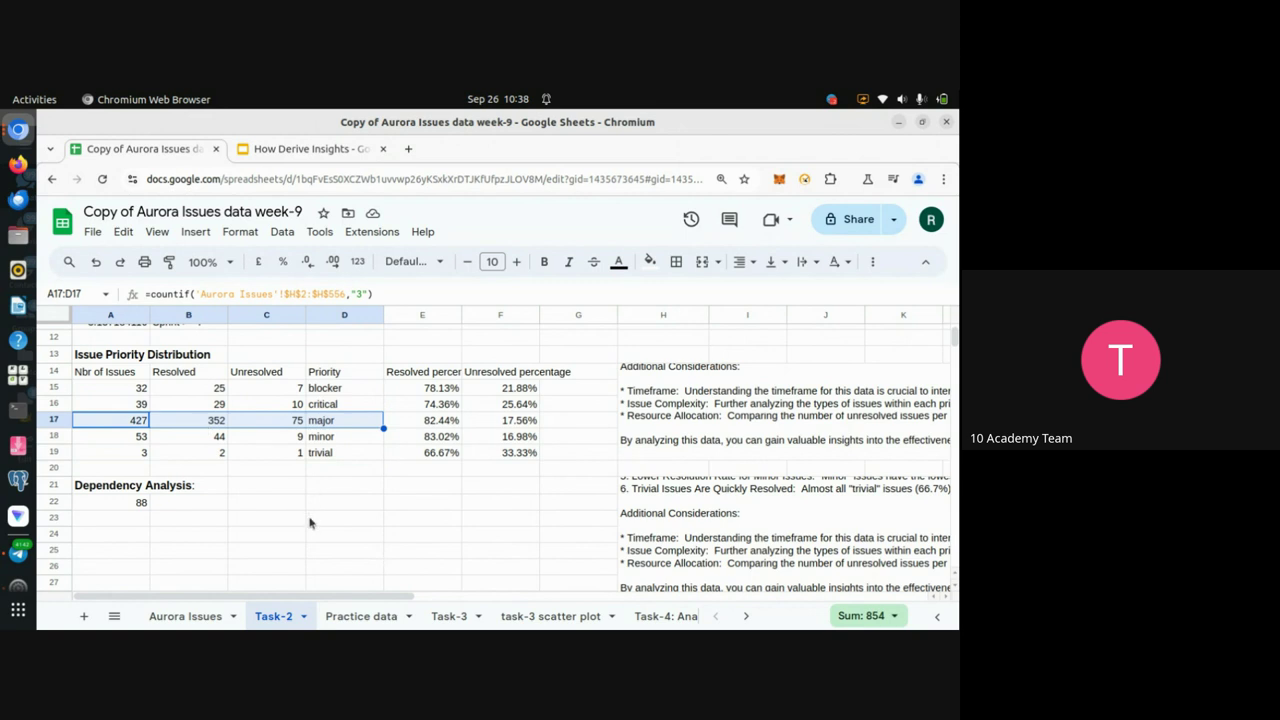
Examine the chart of total, resolved and unresolved issues by priority and the insights text beside it
{"action": "scroll", "coordinate": [334, 515], "scroll_direction": "down", "scroll_amount": 5}
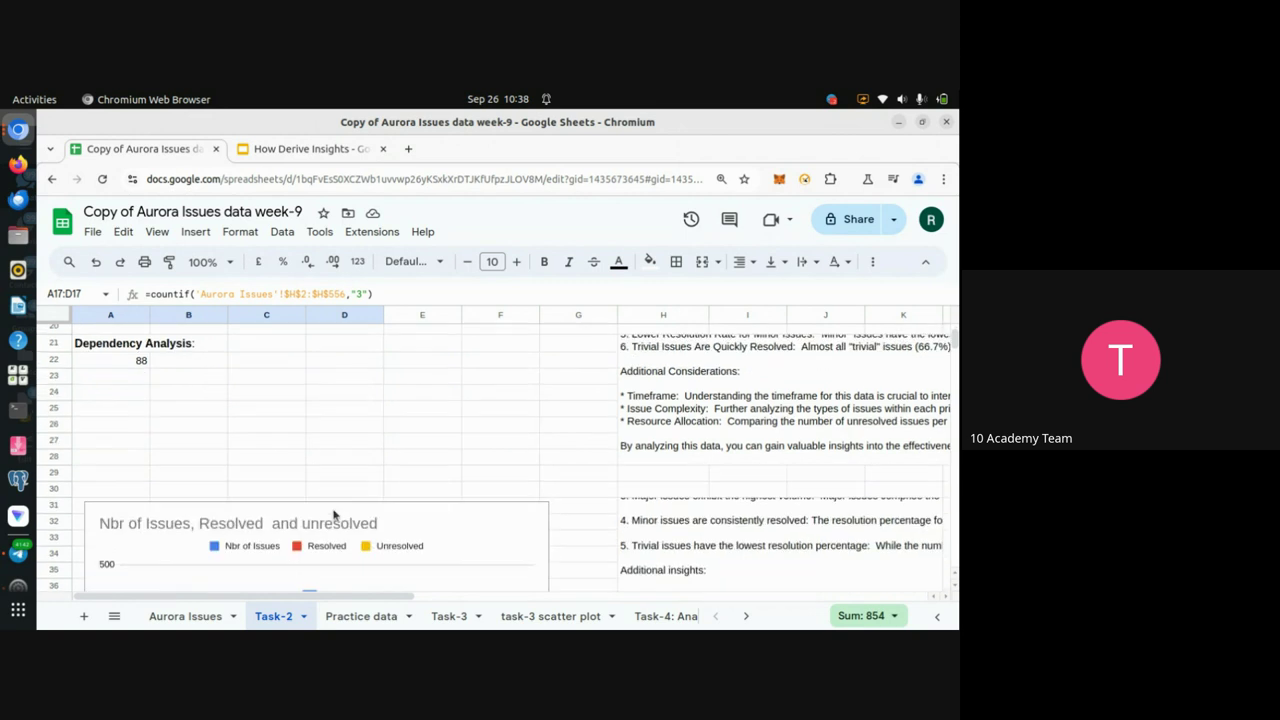
{"action": "scroll", "coordinate": [334, 515], "scroll_direction": "up", "scroll_amount": 3}
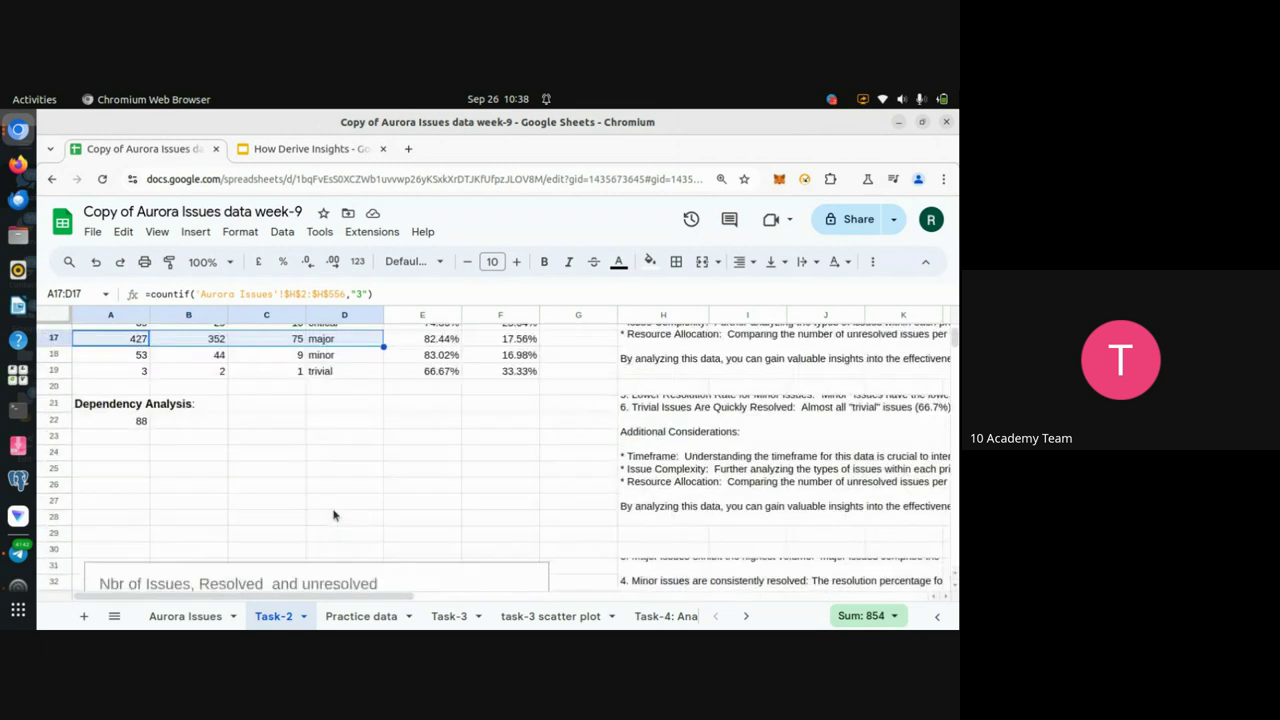
{"action": "scroll", "coordinate": [334, 515], "scroll_direction": "up", "scroll_amount": 3}
{"action": "scroll", "coordinate": [334, 515], "scroll_direction": "down", "scroll_amount": 5}
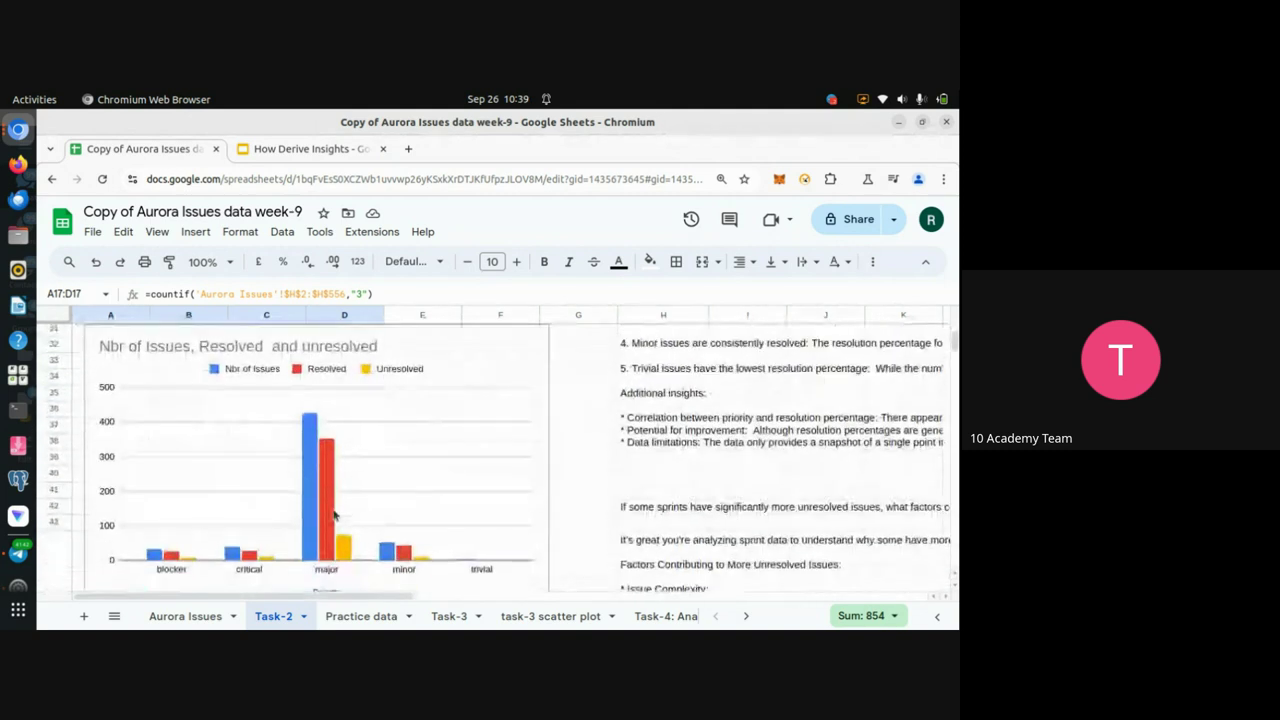
{"action": "scroll", "coordinate": [334, 515], "scroll_direction": "up", "scroll_amount": 5}
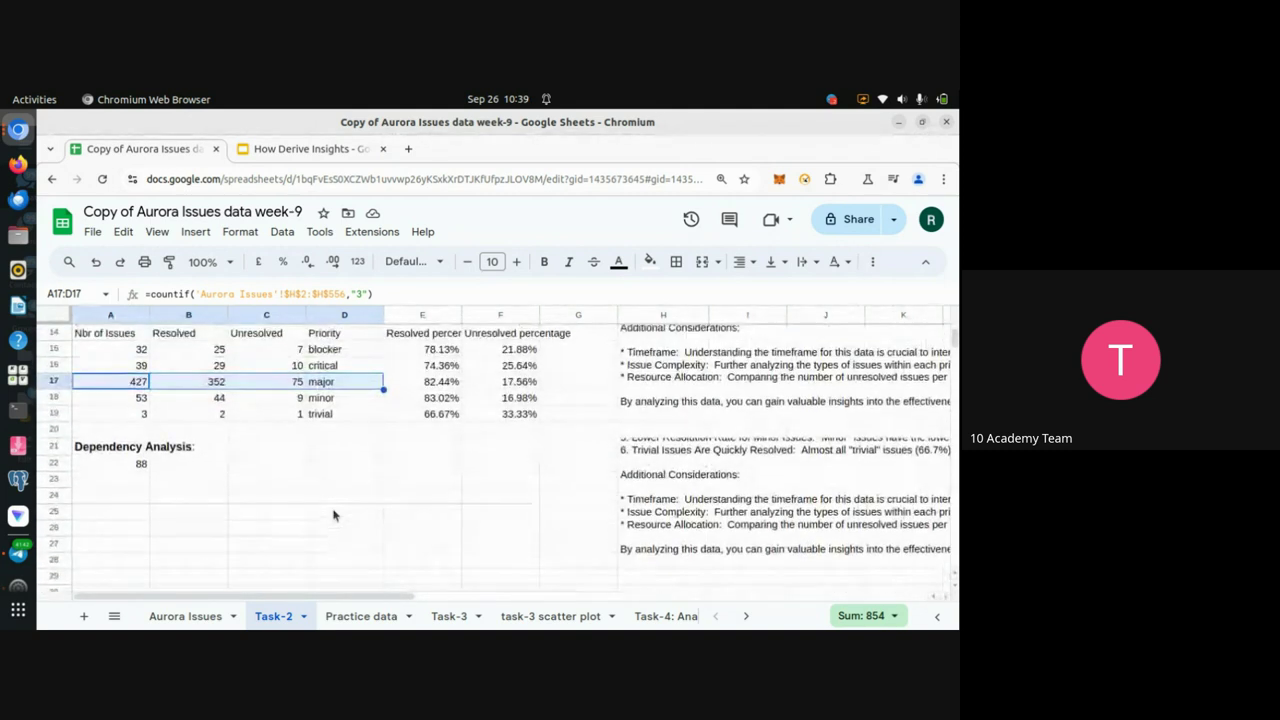
{"action": "scroll", "coordinate": [562, 493], "scroll_direction": "right", "scroll_amount": 1}
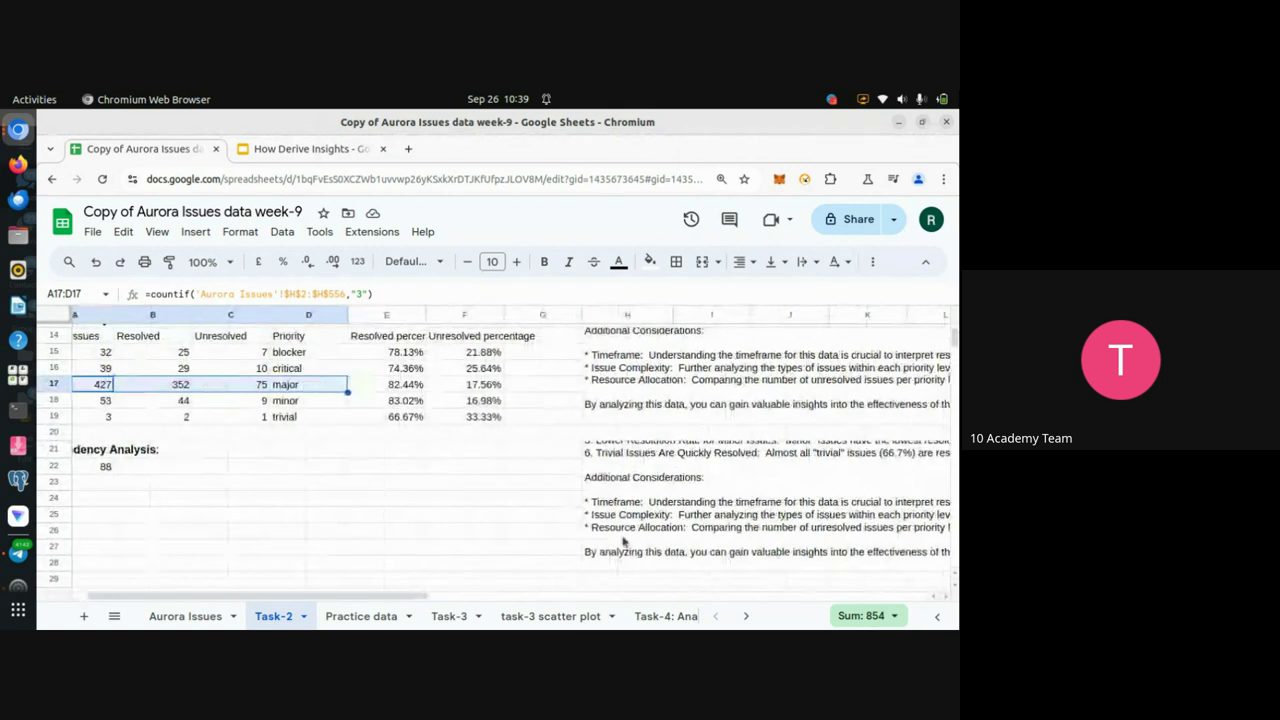
{"action": "scroll", "coordinate": [562, 493], "scroll_direction": "down", "scroll_amount": 3}
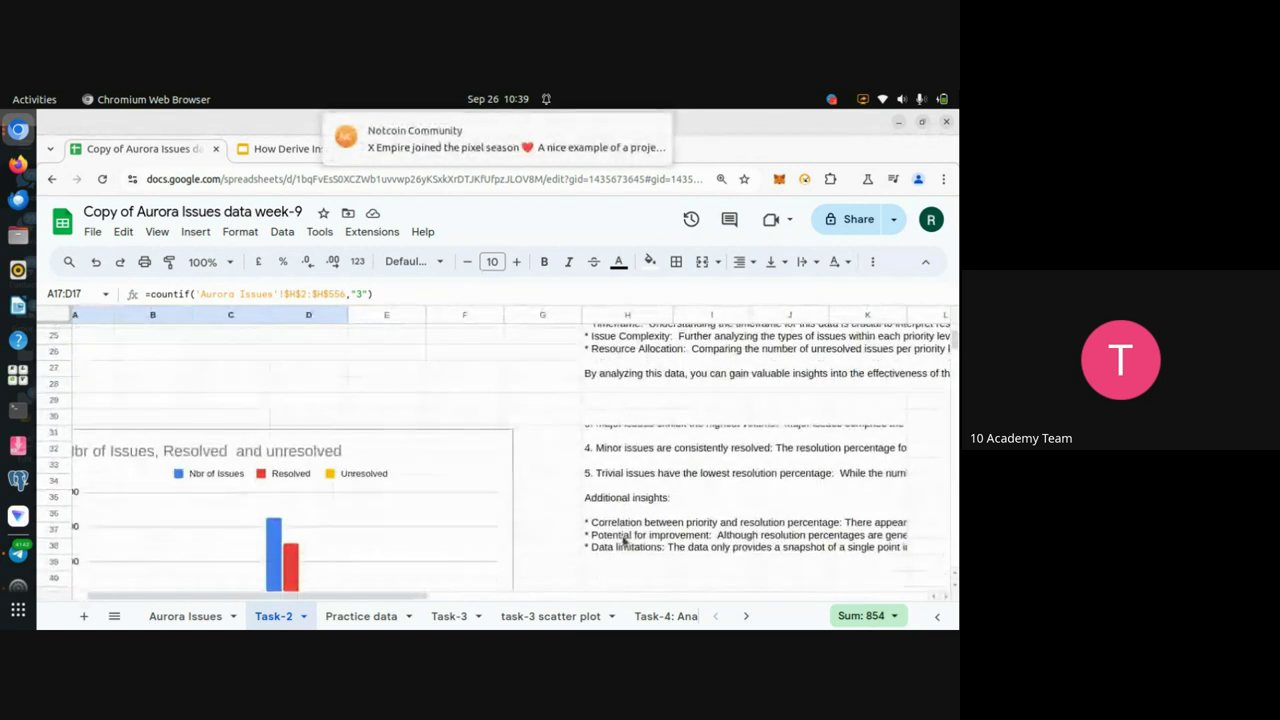
Clear the issue-resolution insights text from the merged cells H31:K38 beside the chart
{"action": "left_click", "coordinate": [697, 479]}
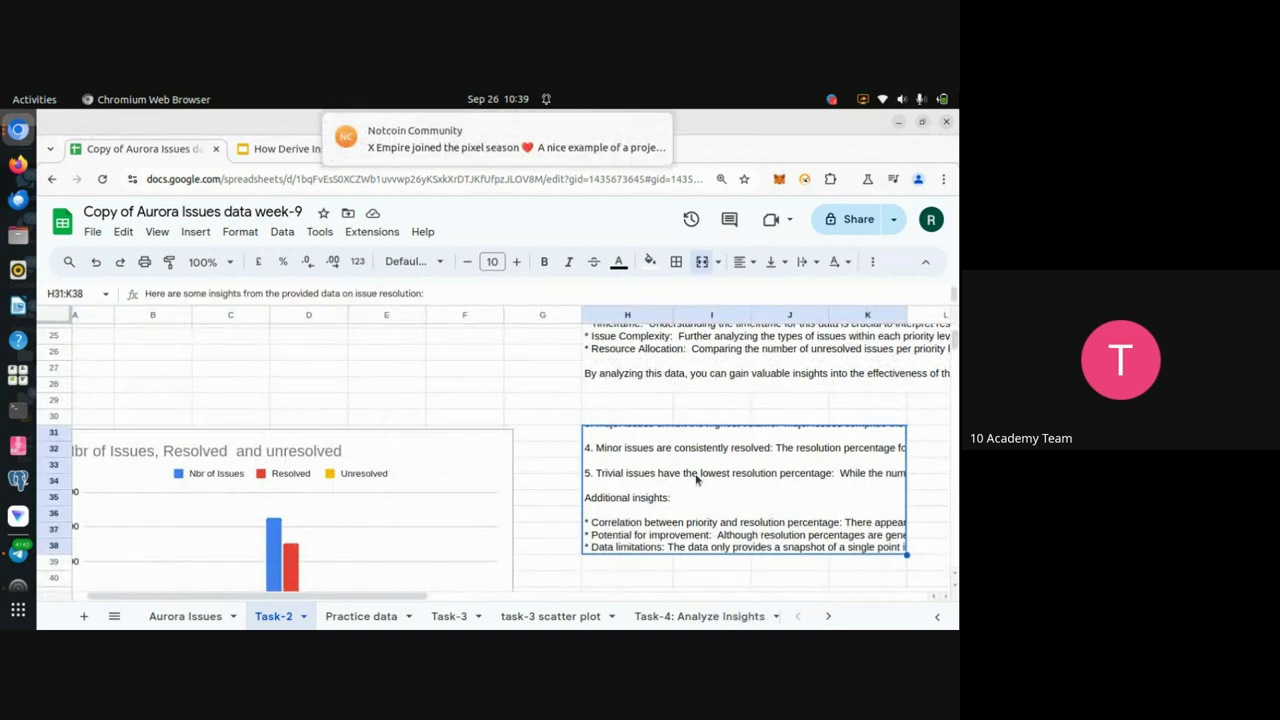
{"action": "key", "text": "Delete"}
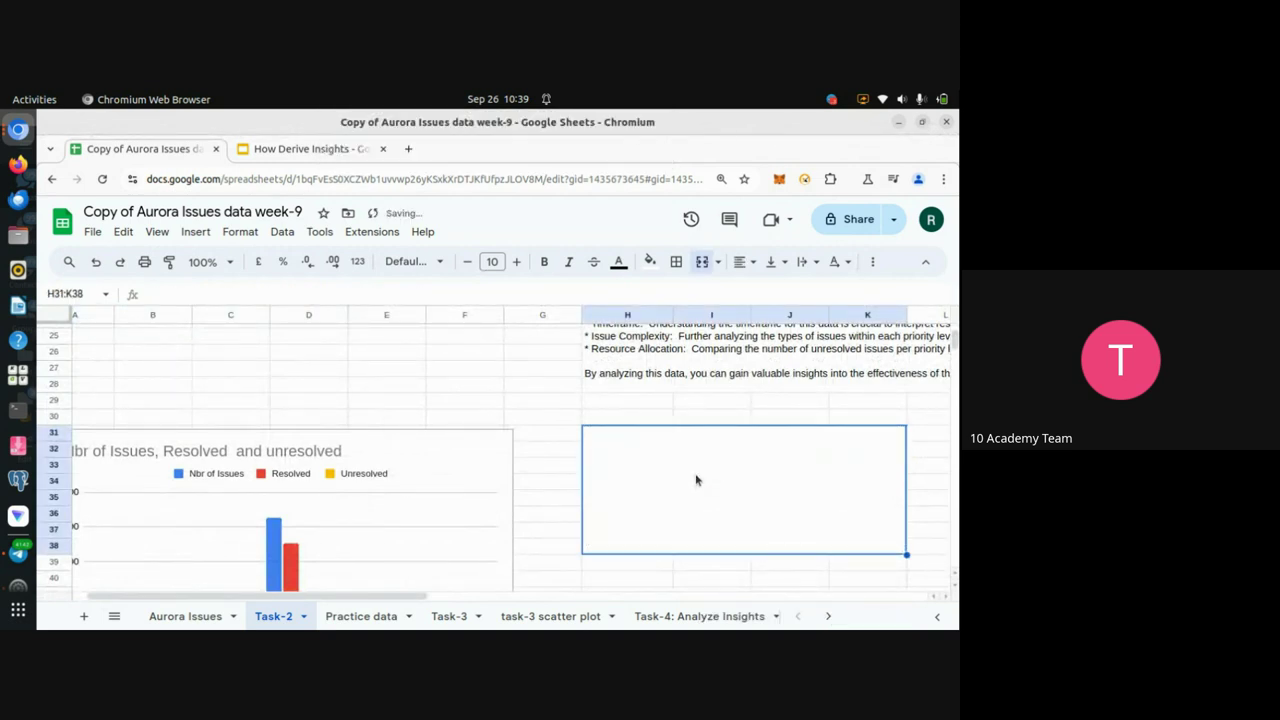
{"action": "scroll", "coordinate": [672, 452], "scroll_direction": "up", "scroll_amount": 2}
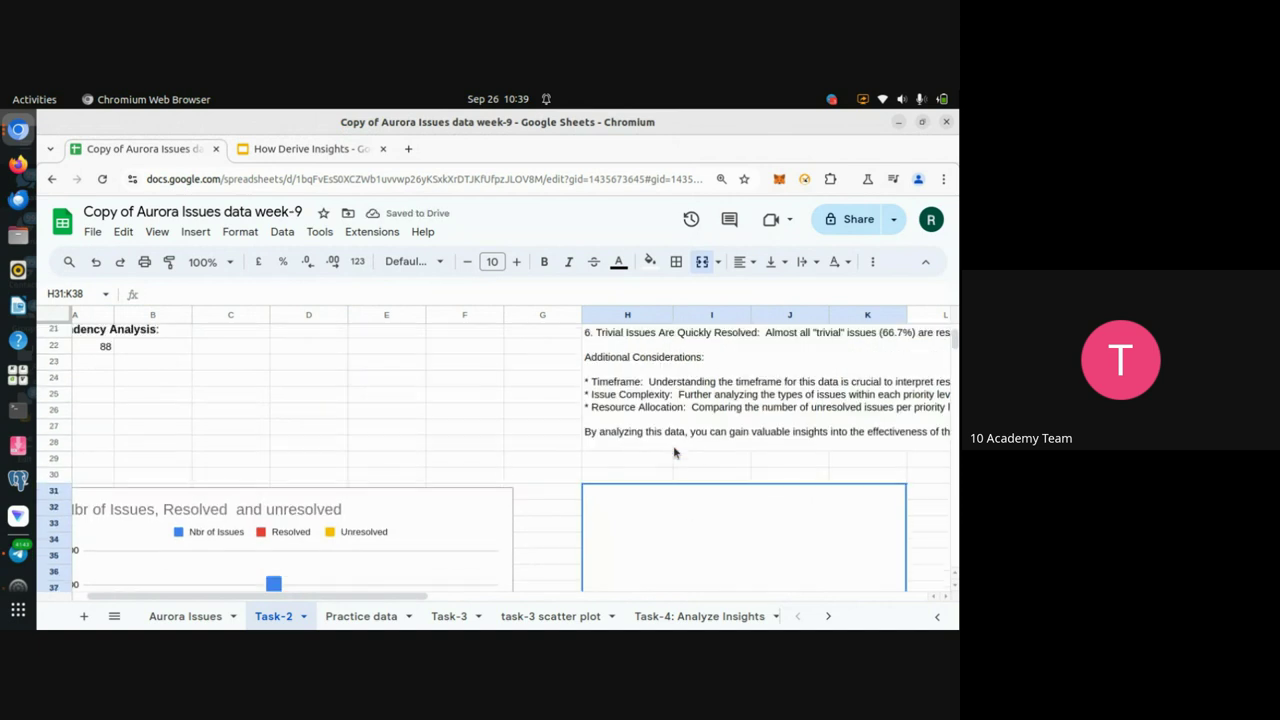
{"action": "left_click", "coordinate": [631, 499]}
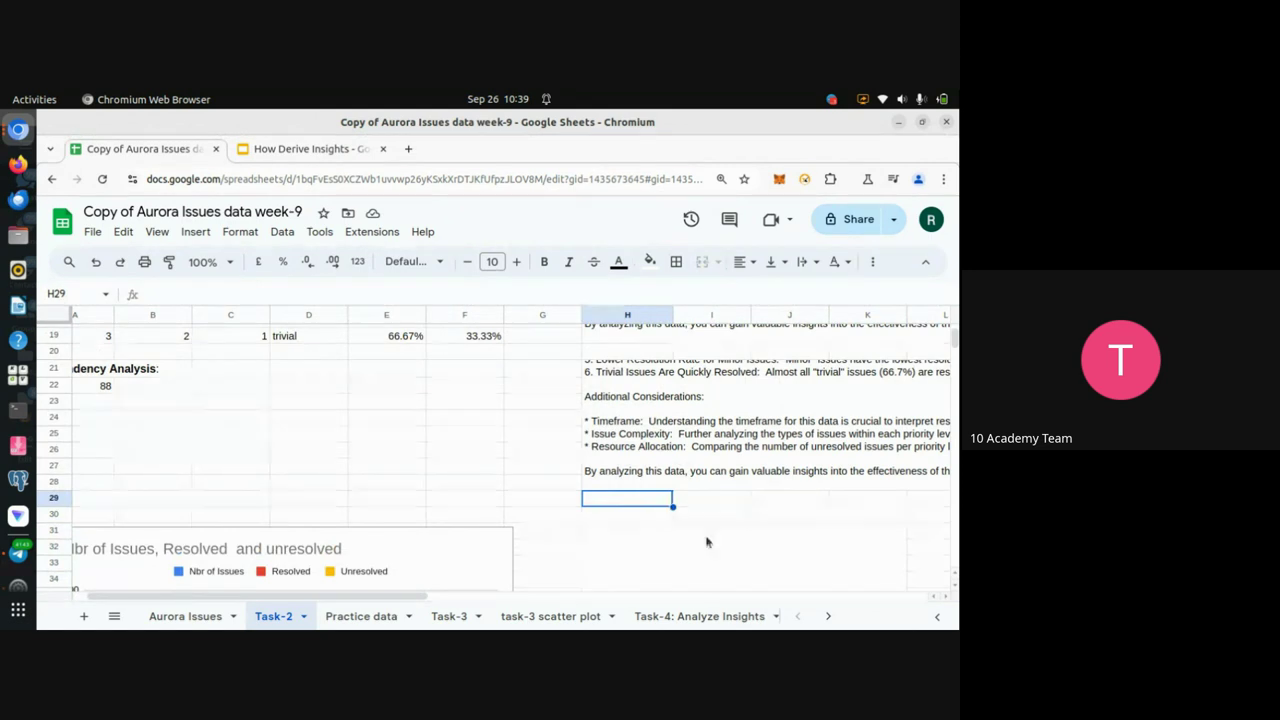
Delete the existing generated answer on unresolved sprint issues from H44, below its question
{"action": "scroll", "coordinate": [715, 553], "scroll_direction": "down", "scroll_amount": 7}
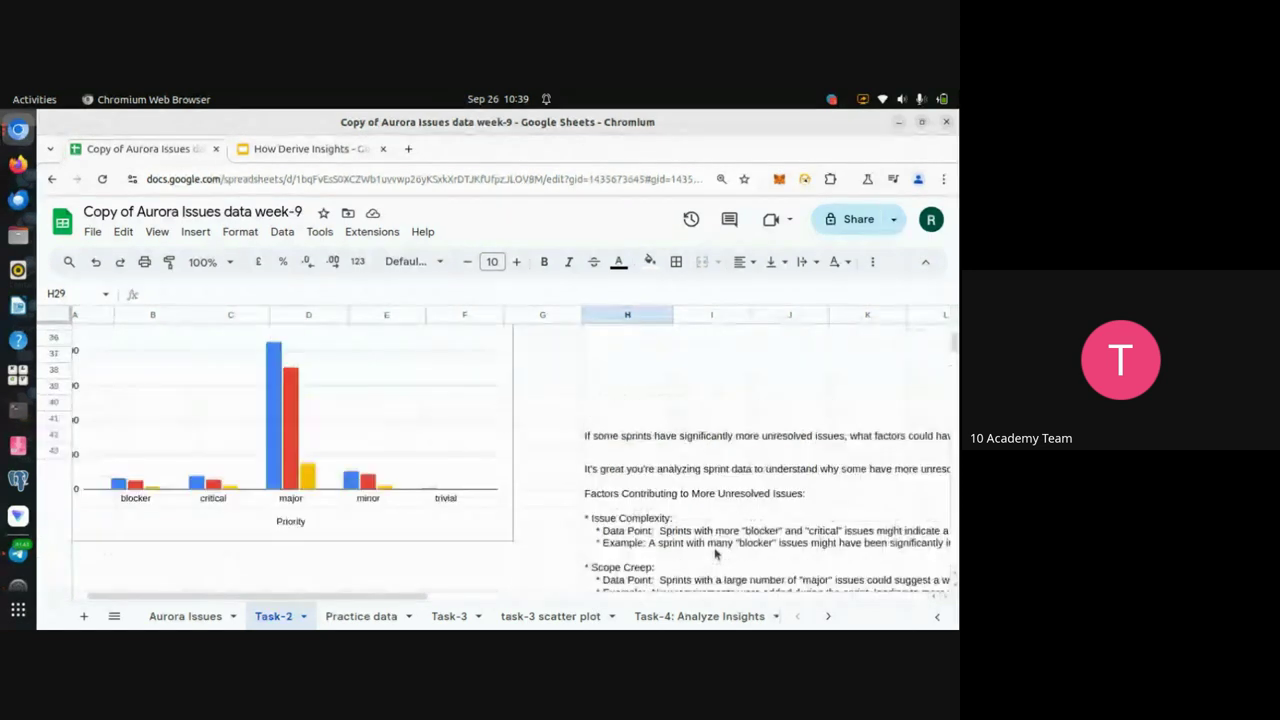
{"action": "left_click", "coordinate": [678, 462]}
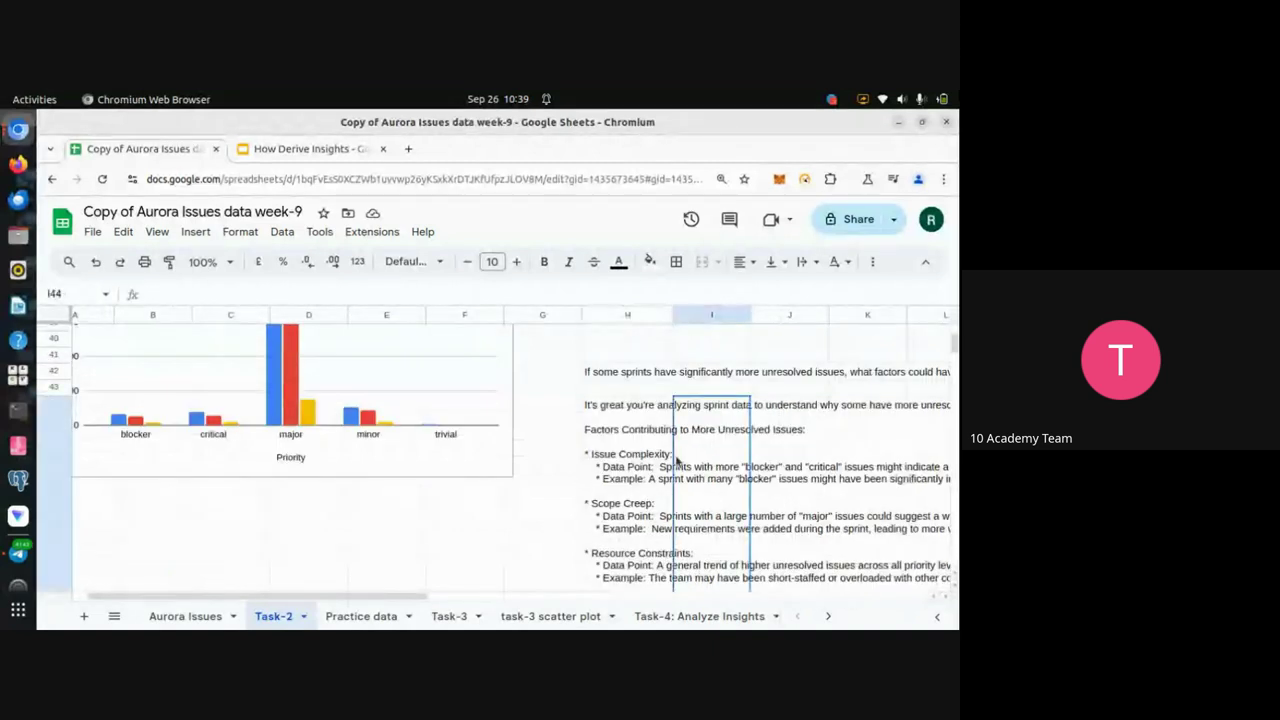
{"action": "left_click", "coordinate": [620, 475]}
{"action": "key", "text": "Delete"}
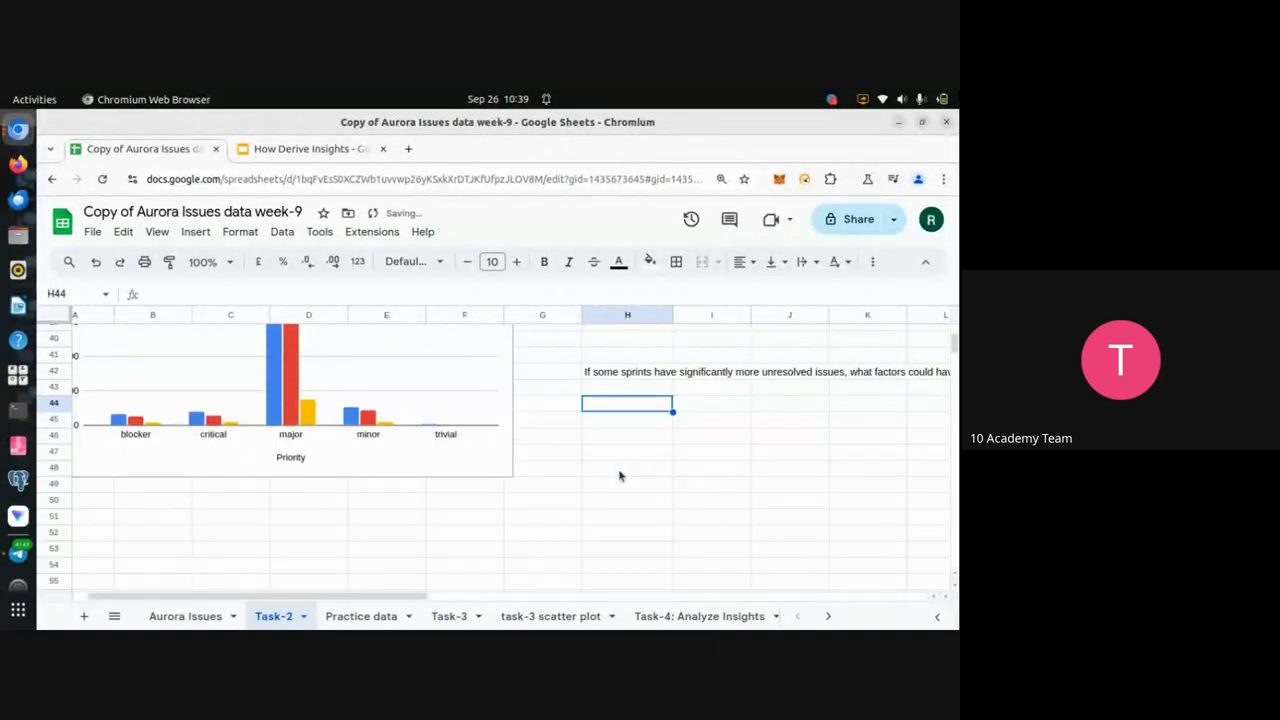
Label B27 "prompt" and copy the question about sprints with more unresolved issues from H42 into C27
{"action": "scroll", "coordinate": [619, 476], "scroll_direction": "up", "scroll_amount": 1}
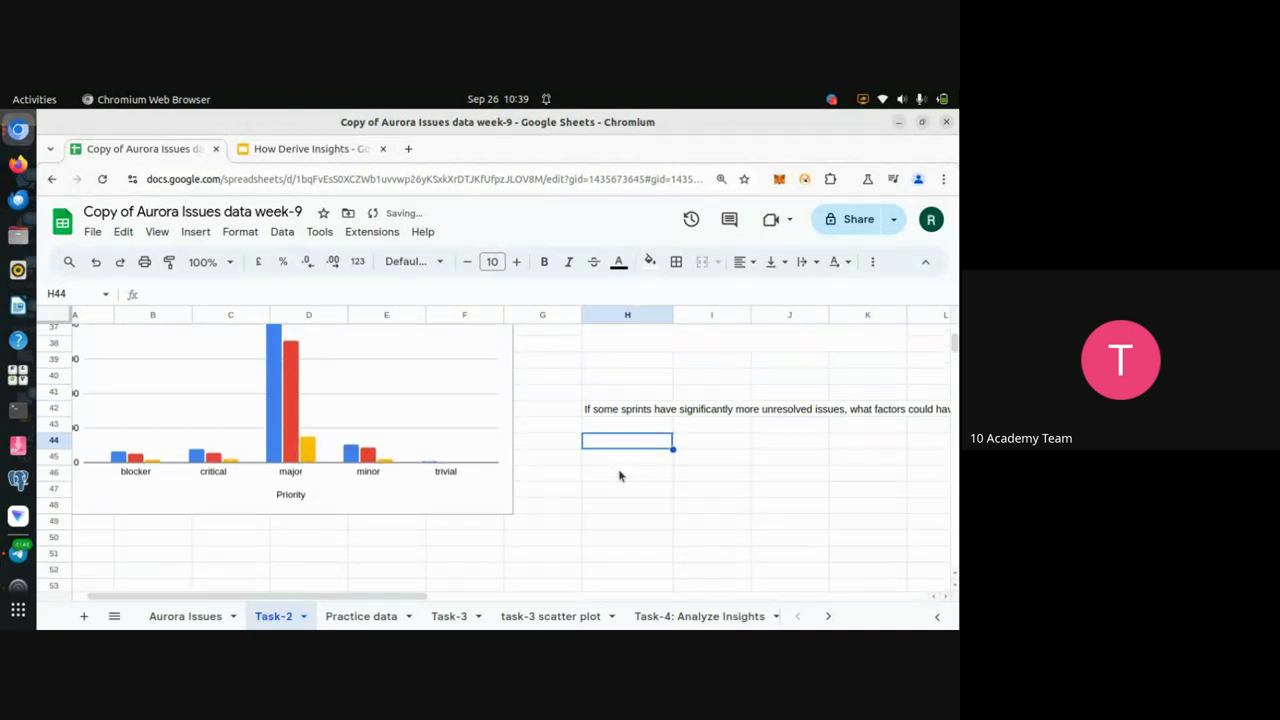
{"action": "scroll", "coordinate": [619, 476], "scroll_direction": "up", "scroll_amount": 1}
{"action": "left_click", "coordinate": [604, 470]}
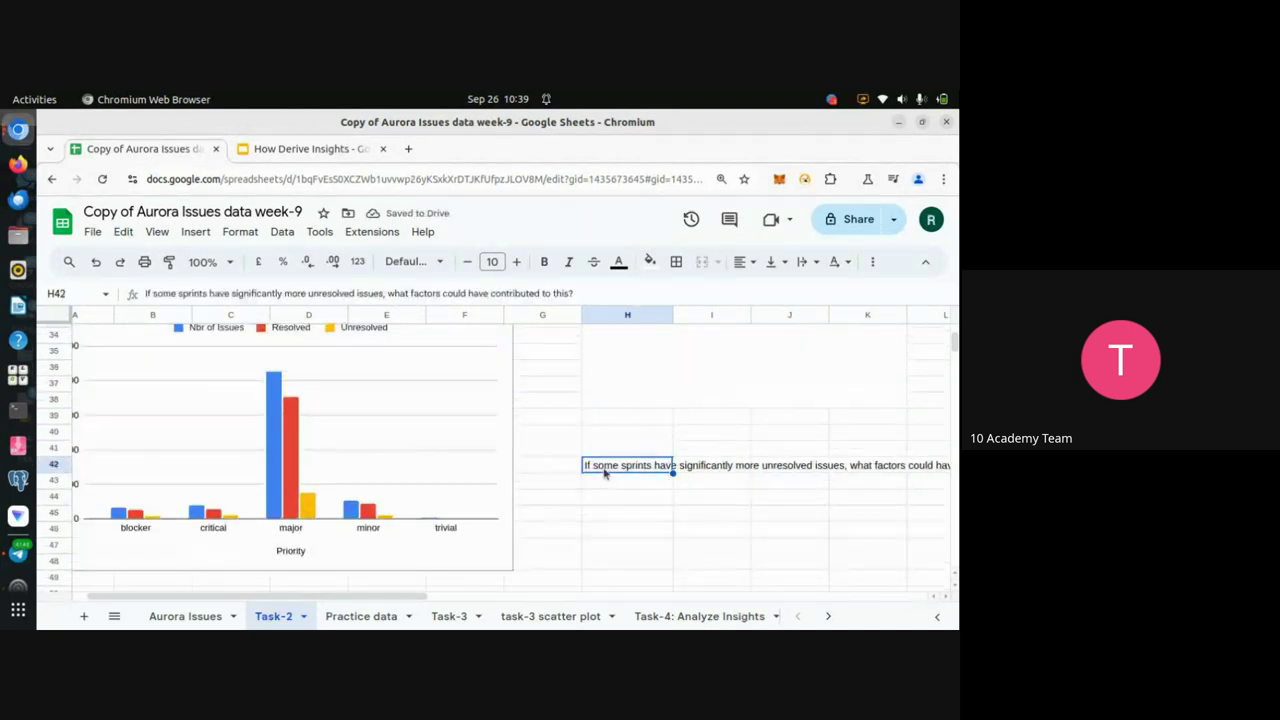
{"action": "key", "text": "ctrl+c"}
{"action": "scroll", "coordinate": [604, 472], "scroll_direction": "up", "scroll_amount": 6}
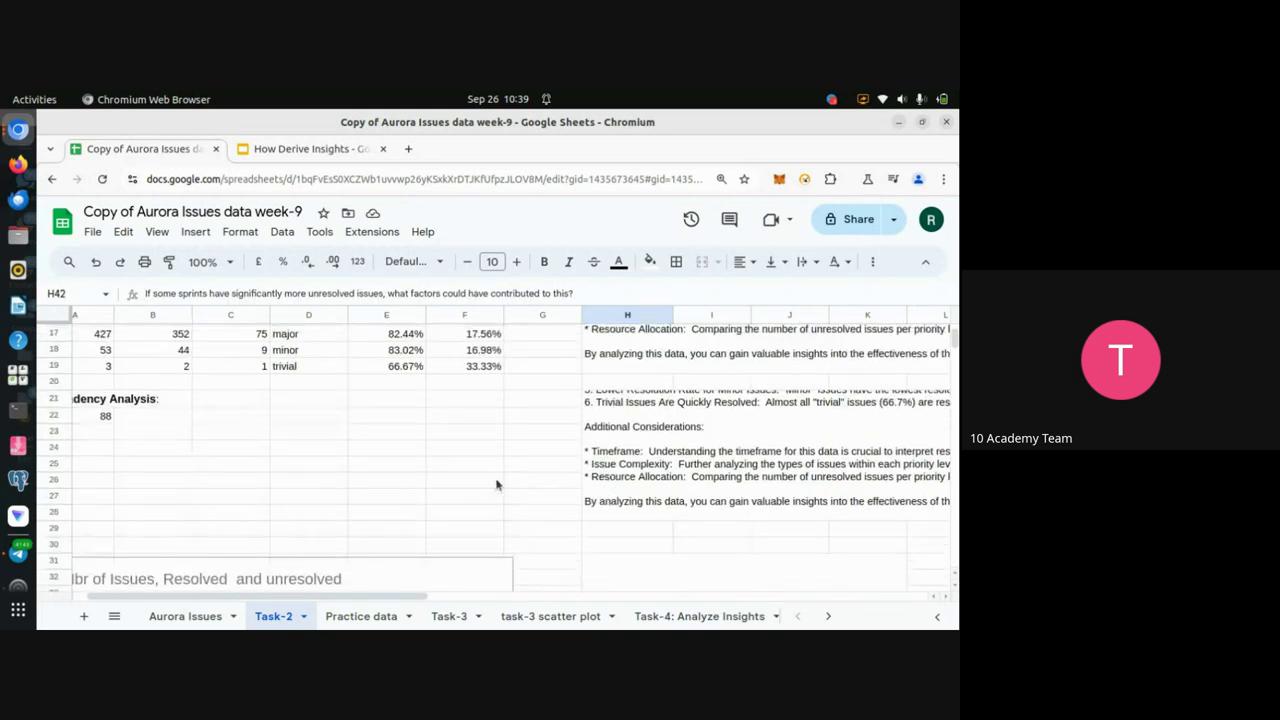
{"action": "left_click", "coordinate": [130, 503]}
{"action": "type", "text": "prompt"}
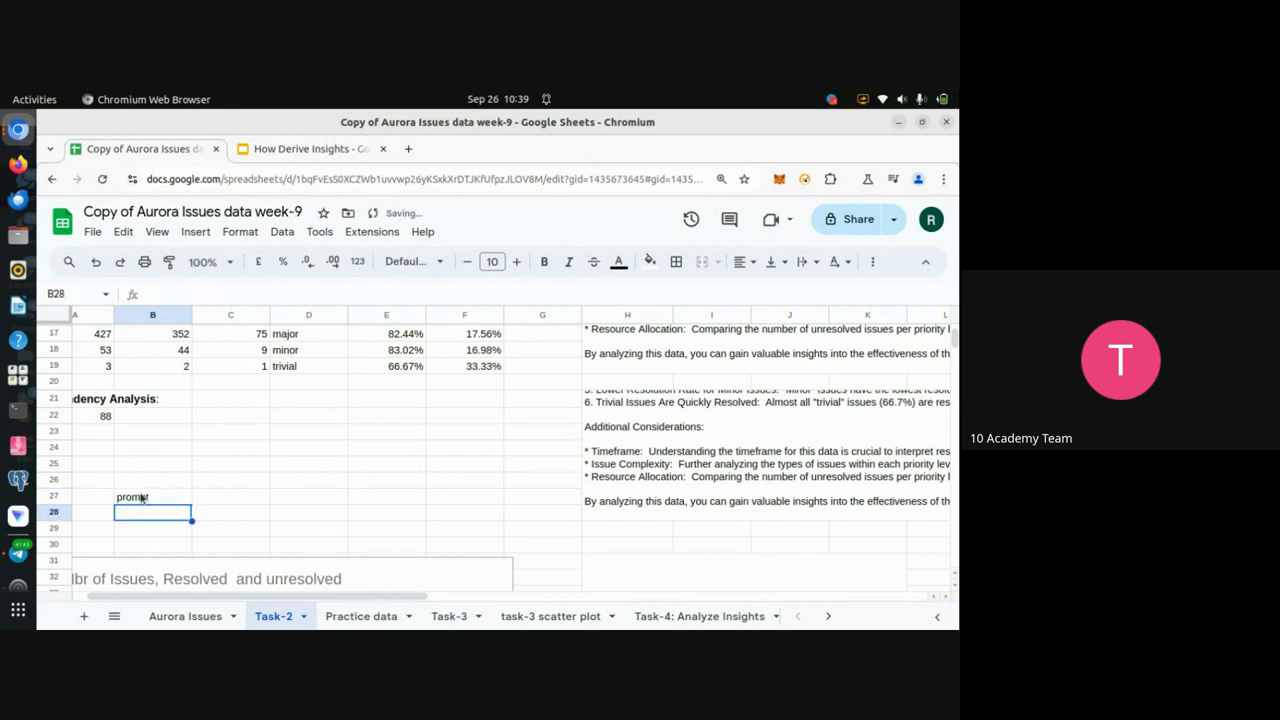
{"action": "left_click", "coordinate": [215, 494]}
{"action": "key", "text": "ctrl+v"}
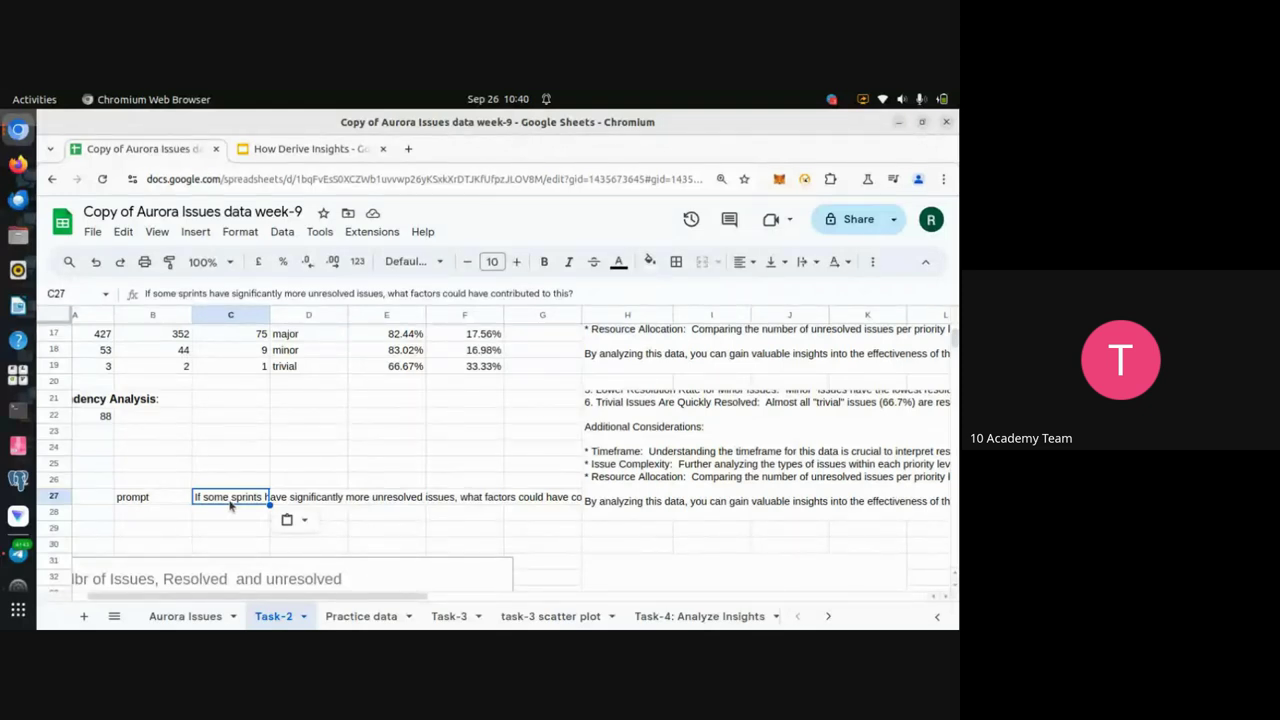
Start a GEMINI formula in H30, in the free row below the existing insights text
{"action": "scroll", "coordinate": [612, 531], "scroll_direction": "down", "scroll_amount": 2}
{"action": "scroll", "coordinate": [612, 531], "scroll_direction": "right", "scroll_amount": 1}
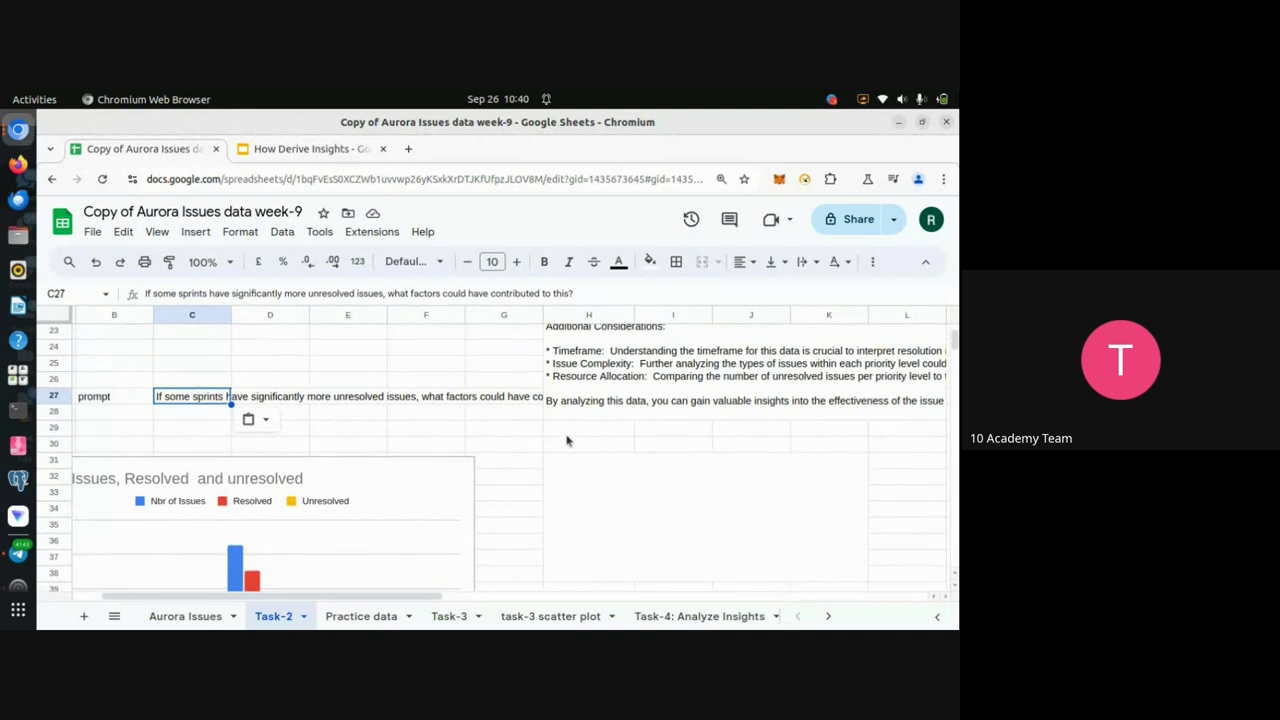
{"action": "scroll", "coordinate": [645, 533], "scroll_direction": "down", "scroll_amount": 4}
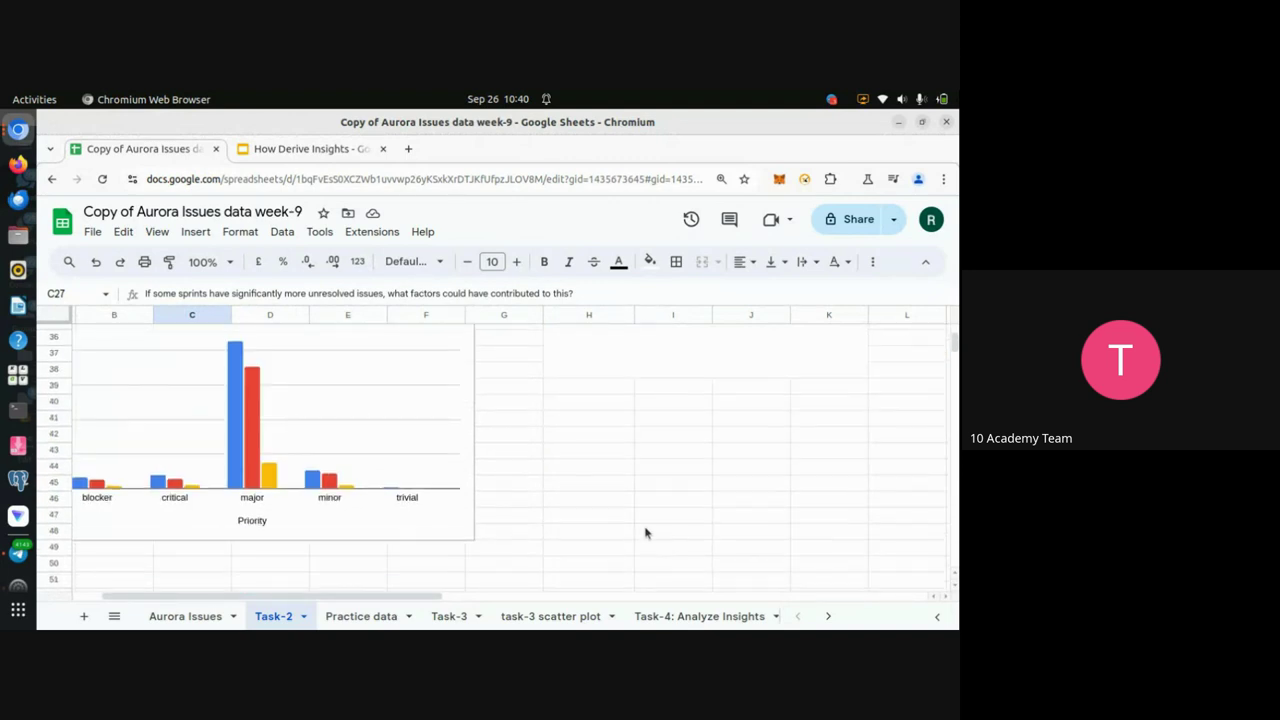
{"action": "scroll", "coordinate": [645, 533], "scroll_direction": "up", "scroll_amount": 5}
{"action": "left_click", "coordinate": [575, 487]}
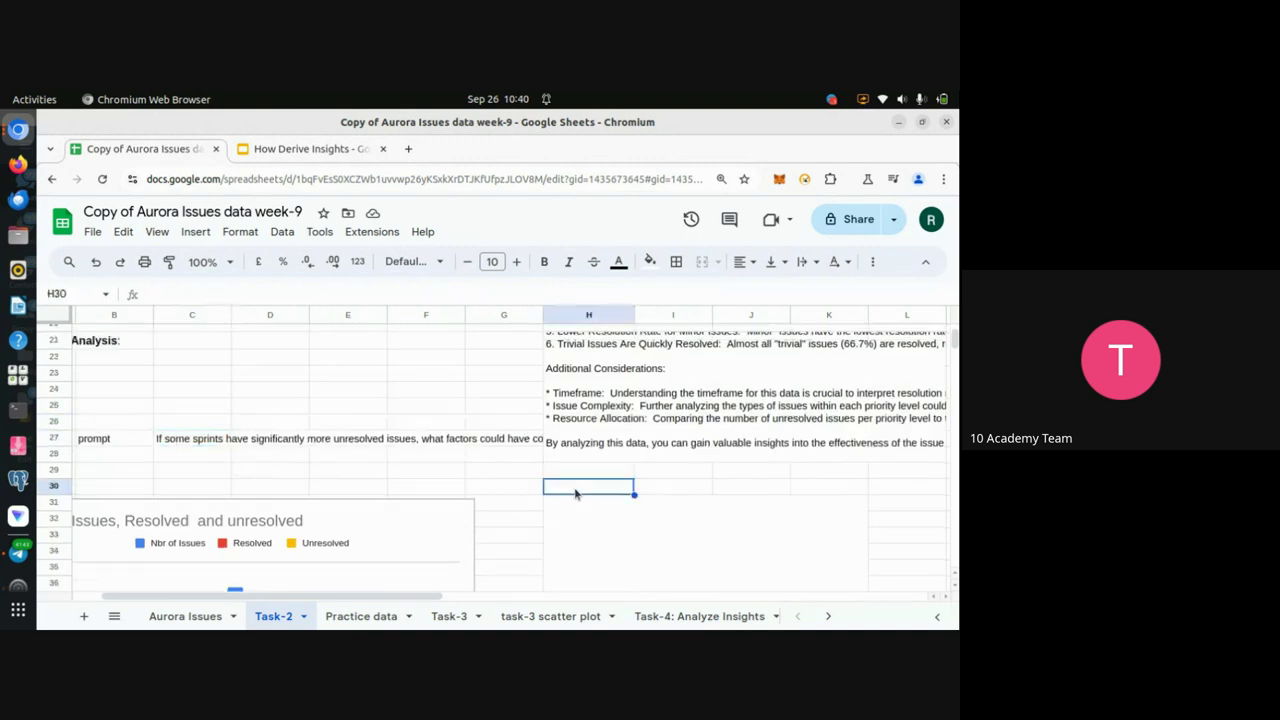
{"action": "type", "text": "="}
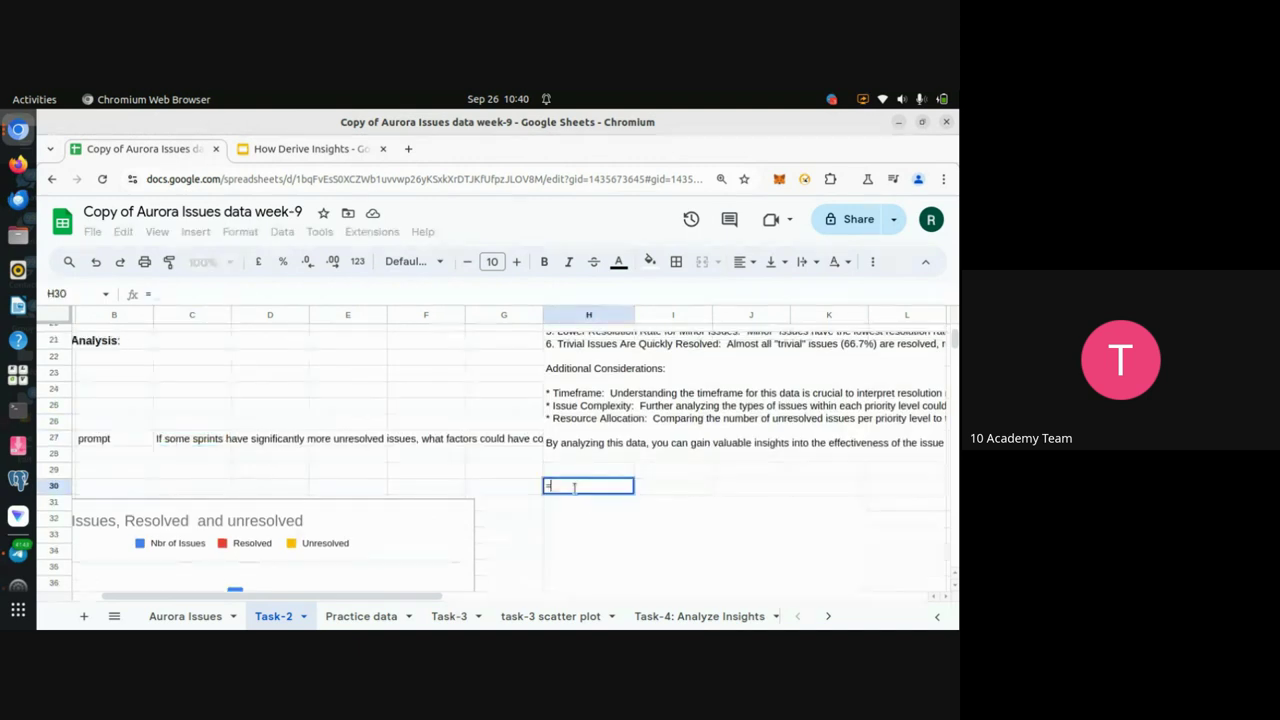
{"action": "type", "text": "gemin"}
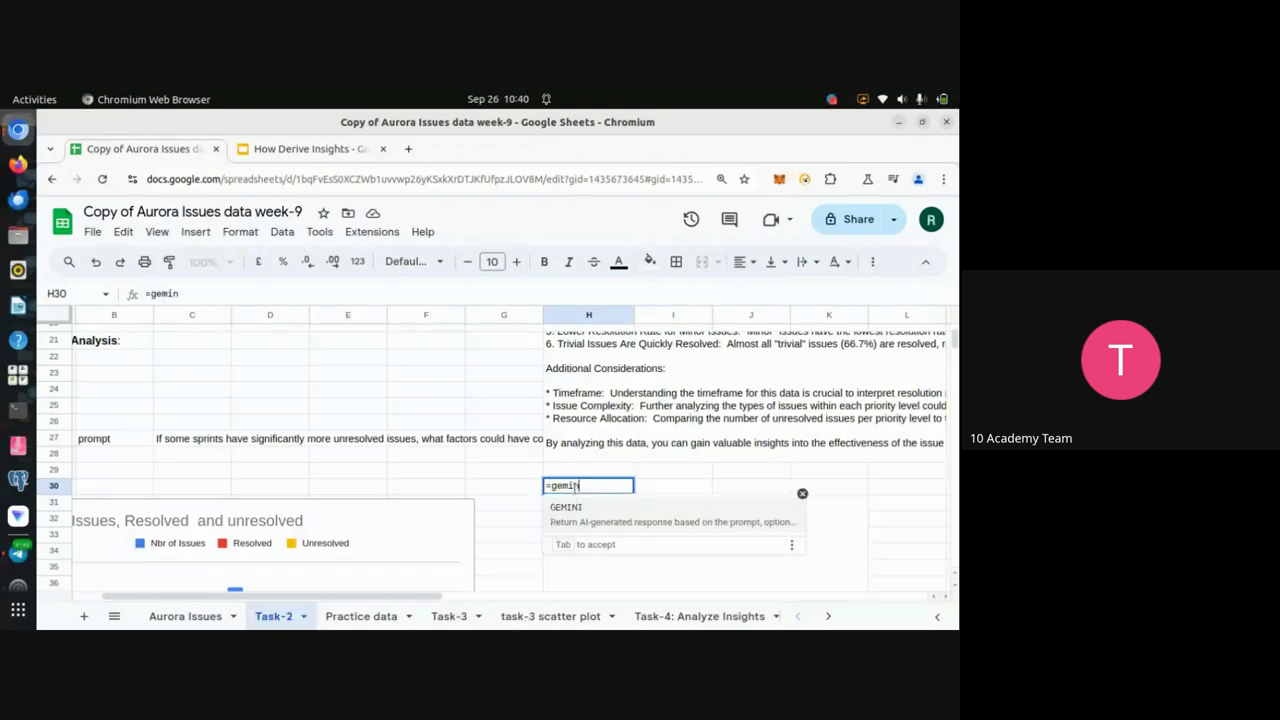
{"action": "type", "text": "i"}
{"action": "left_click", "coordinate": [583, 509]}
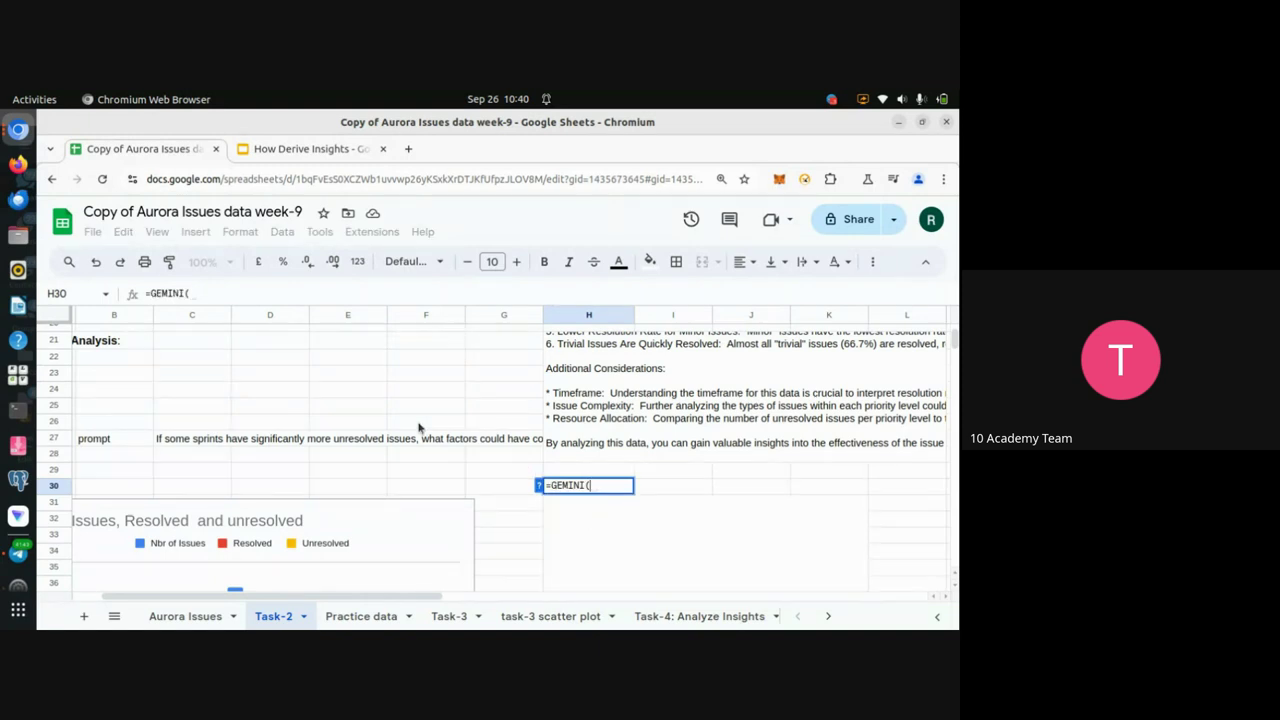
{"action": "left_click", "coordinate": [171, 443]}
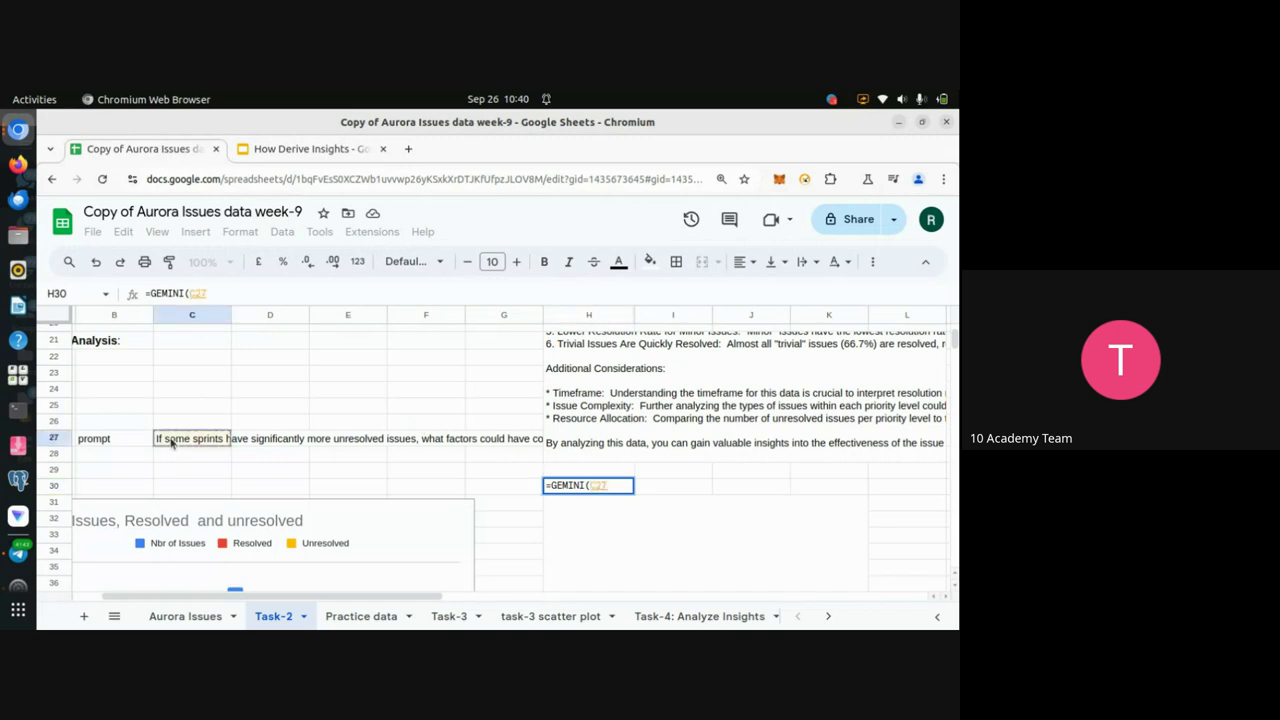
{"action": "type", "text": ";,"}
{"action": "type", "text": ","}
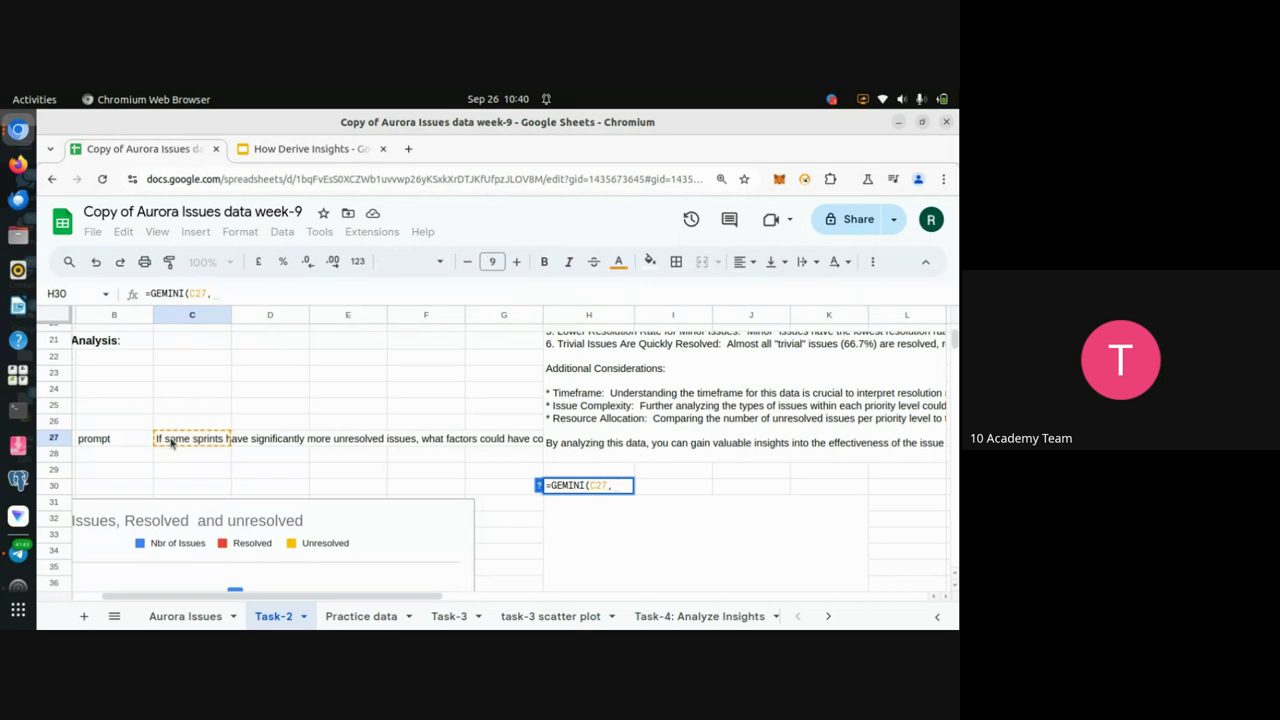
{"action": "key", "text": "BackSpace"}
{"action": "key", "text": "BackSpace"}
{"action": "key", "text": "BackSpace"}
{"action": "key", "text": "BackSpace"}
{"action": "type", "text": "\""}
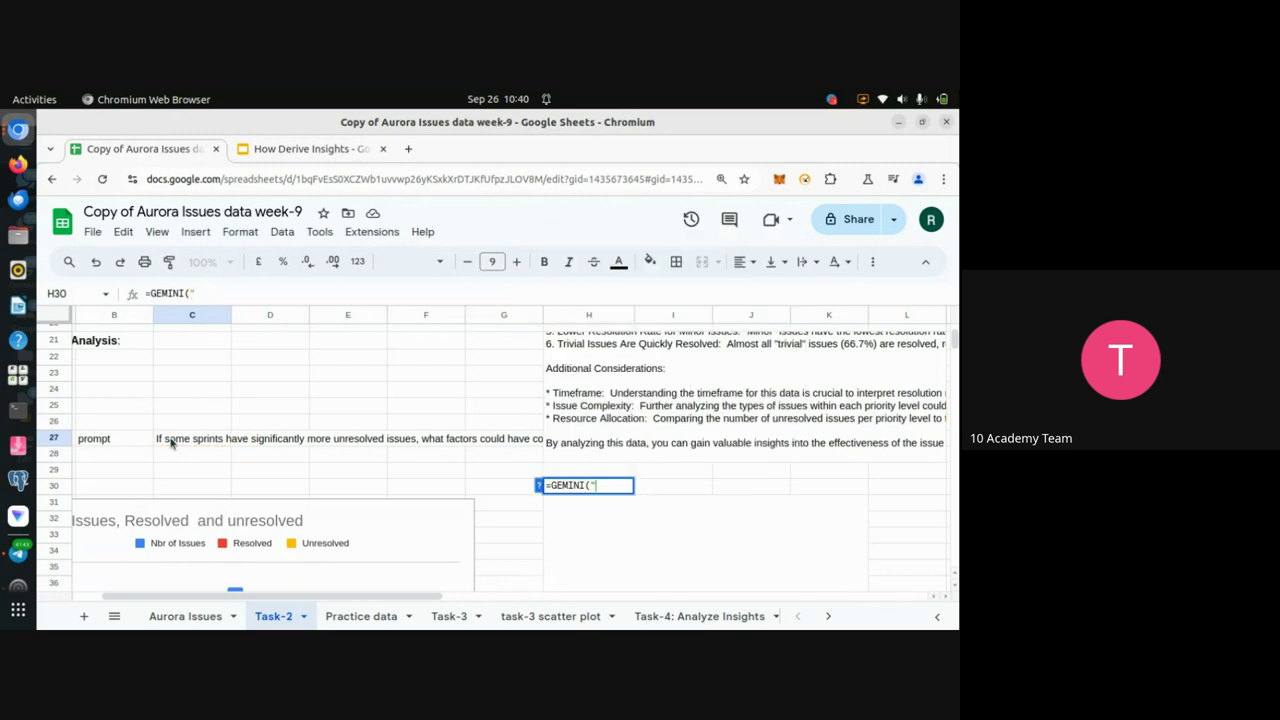
{"action": "type", "text": "\"if some sp"}
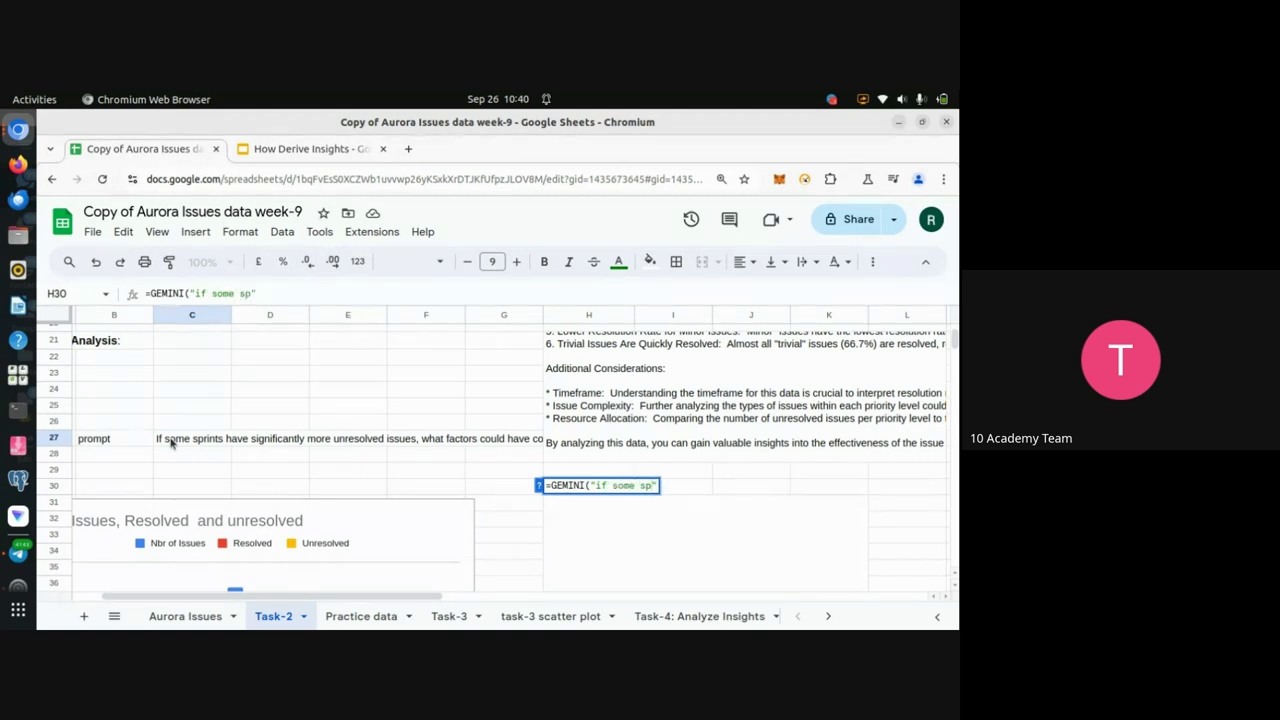
{"action": "type", "text": "..."}
{"action": "key", "text": "BackSpace"}
{"action": "key", "text": "BackSpace"}
{"action": "key", "text": "BackSpace"}
{"action": "key", "text": "BackSpace"}
{"action": "key", "text": "BackSpace"}
{"action": "key", "text": "BackSpace"}
{"action": "key", "text": "BackSpace"}
{"action": "key", "text": "BackSpace"}
{"action": "key", "text": "BackSpace"}
{"action": "key", "text": "BackSpace"}
{"action": "key", "text": "BackSpace"}
{"action": "key", "text": "BackSpace"}
{"action": "key", "text": "BackSpace"}
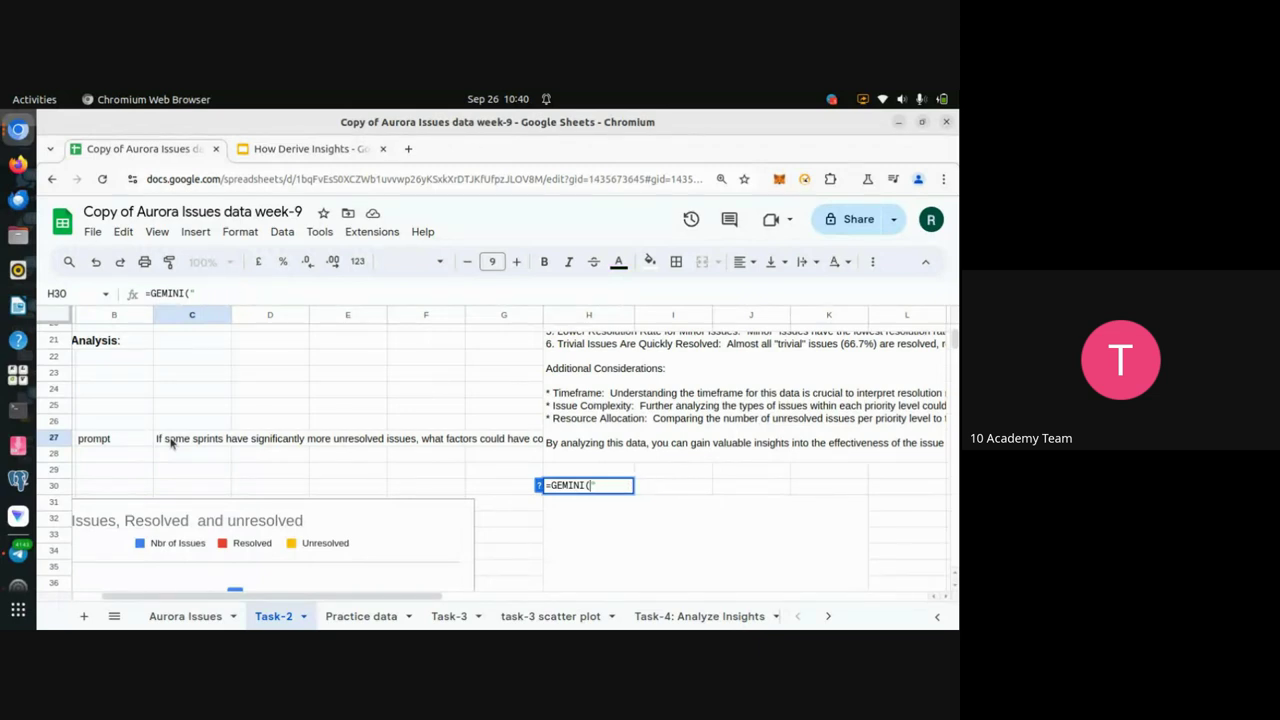
{"action": "key", "text": "BackSpace"}
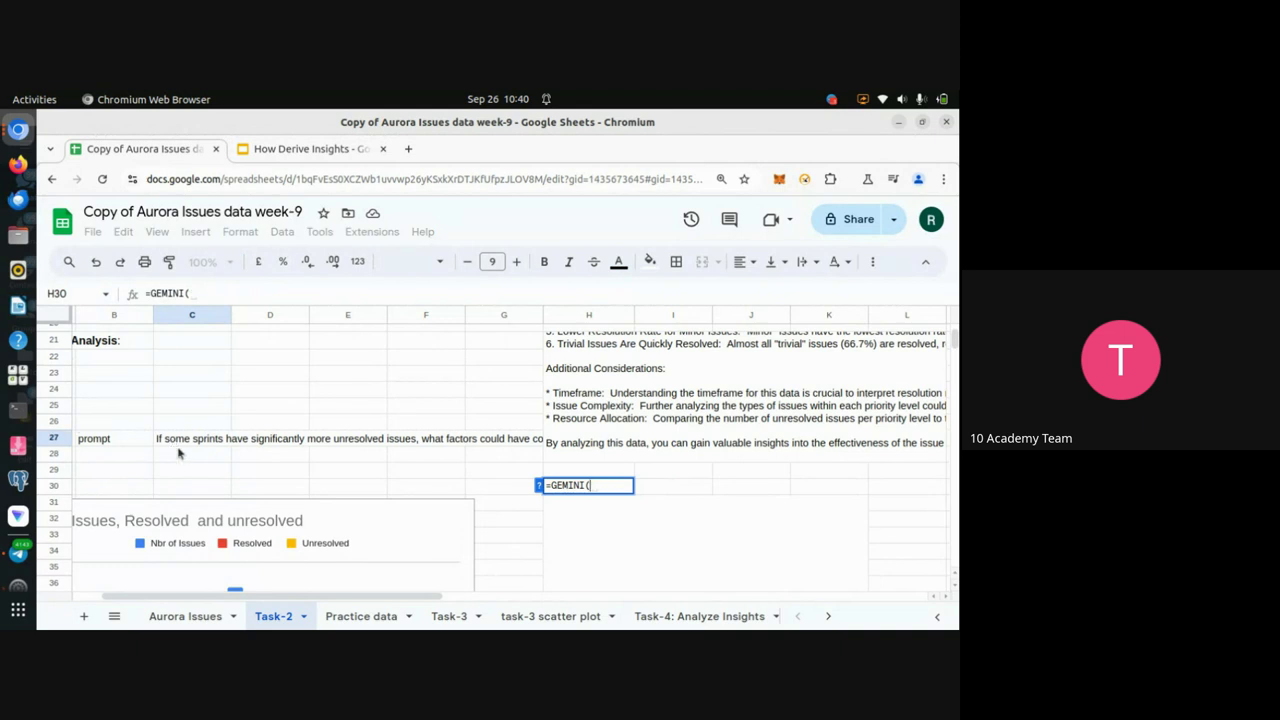
Complete the GEMINI formula in H30 with C27 as the prompt and A14:D19 as the data range
{"action": "left_click", "coordinate": [182, 440]}
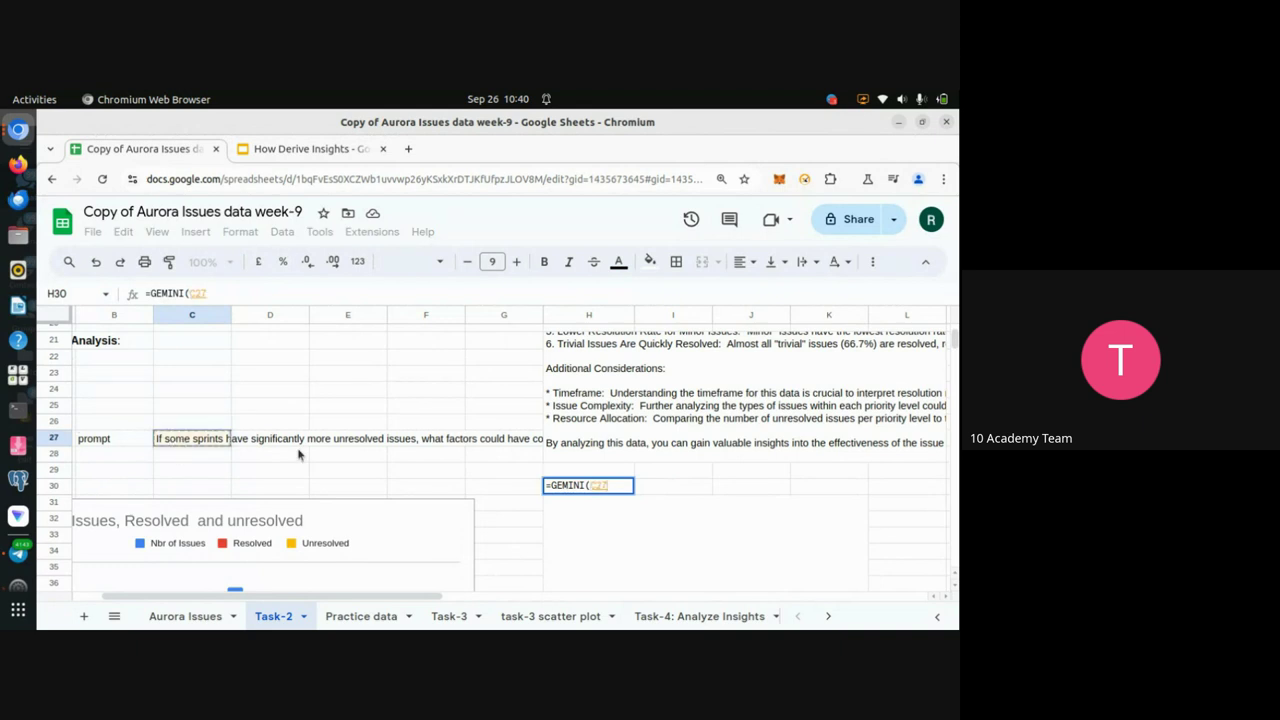
{"action": "type", "text": ","}
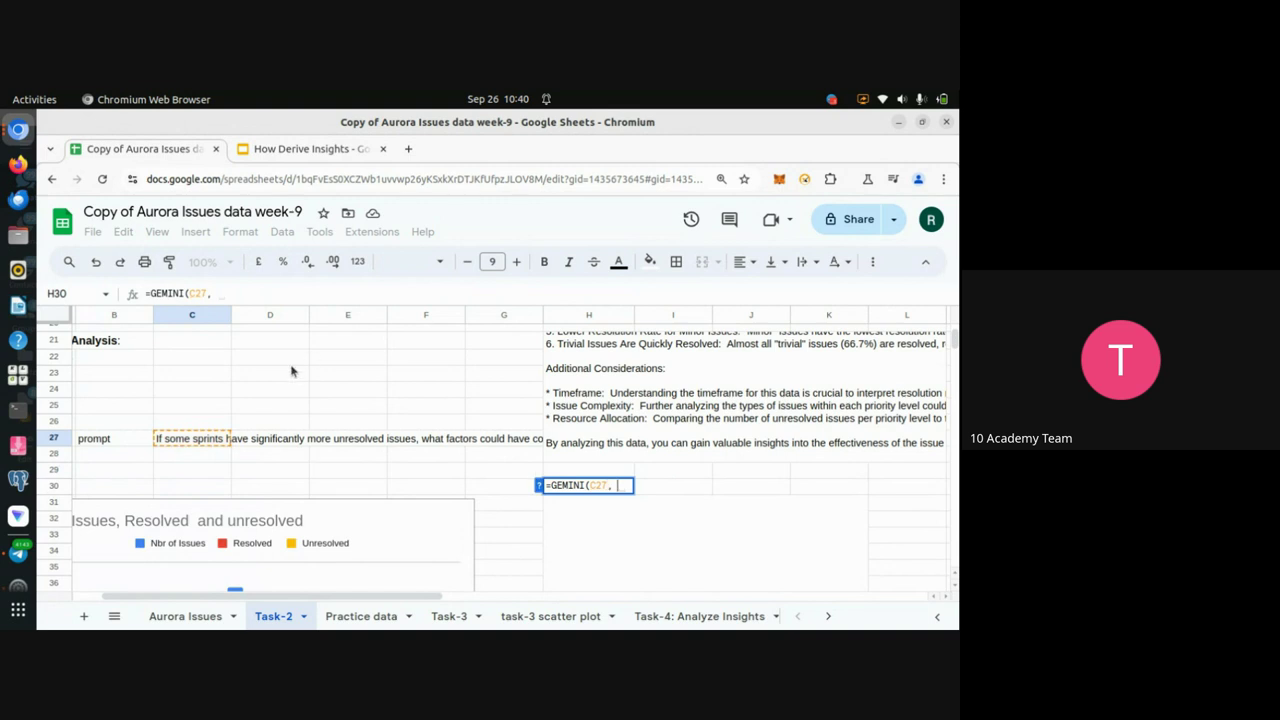
{"action": "scroll", "coordinate": [291, 371], "scroll_direction": "up", "scroll_amount": 5}
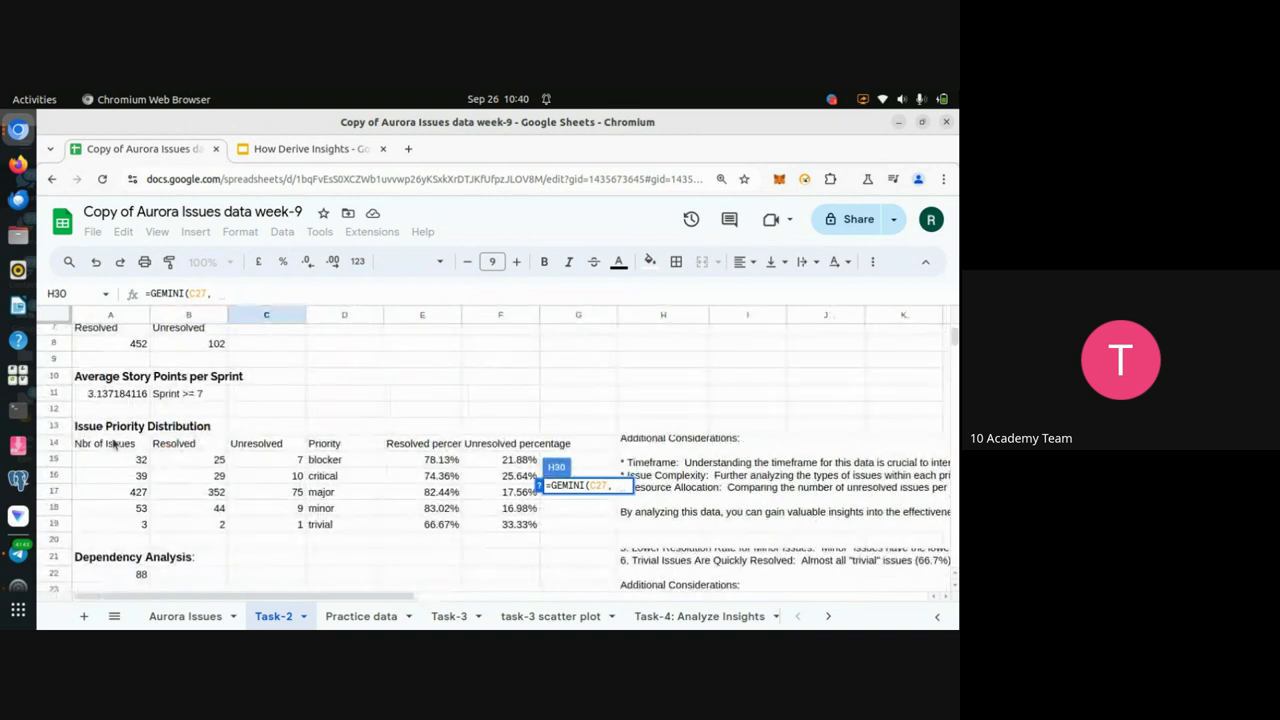
{"action": "left_click", "coordinate": [115, 445]}
{"action": "key", "text": "shift+Right"}
{"action": "key", "text": "shift+Right"}
{"action": "key", "text": "shift+Right"}
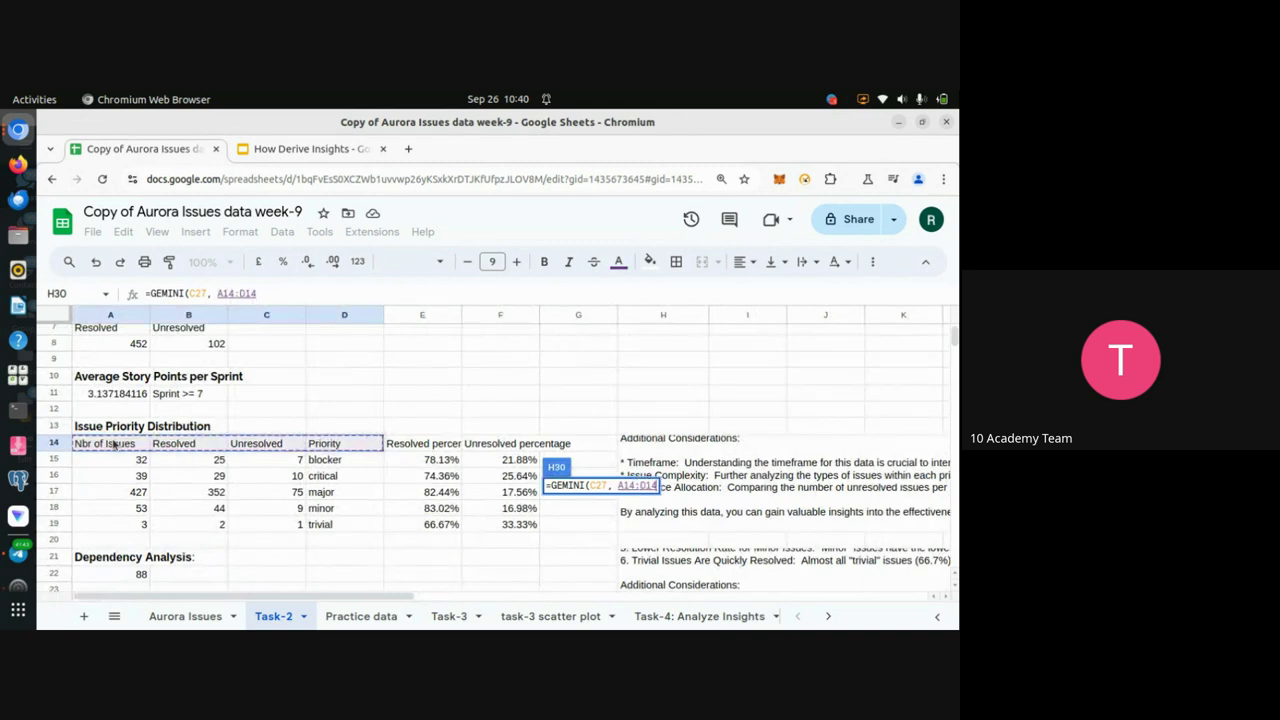
{"action": "key", "text": "shift+Down"}
{"action": "key", "text": "shift+Down"}
{"action": "key", "text": "shift+Down"}
{"action": "key", "text": "shift+Down"}
{"action": "key", "text": "shift+Down"}
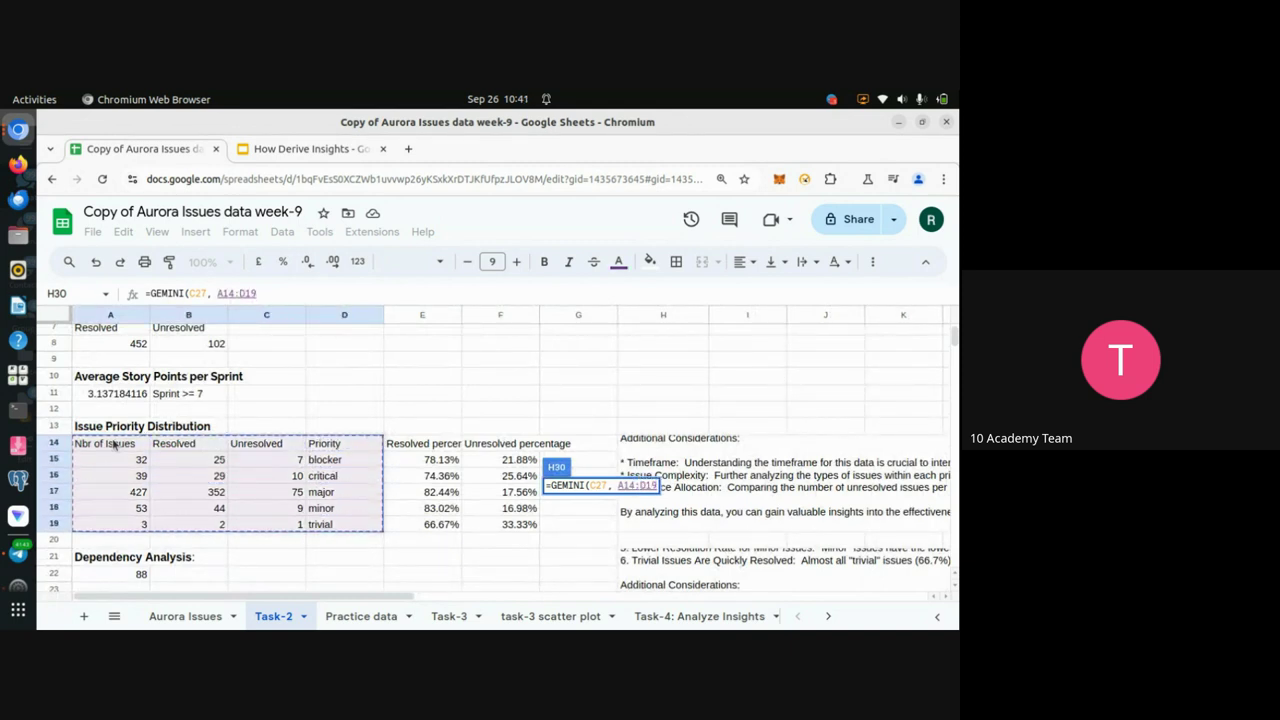
{"action": "type", "text": ")"}
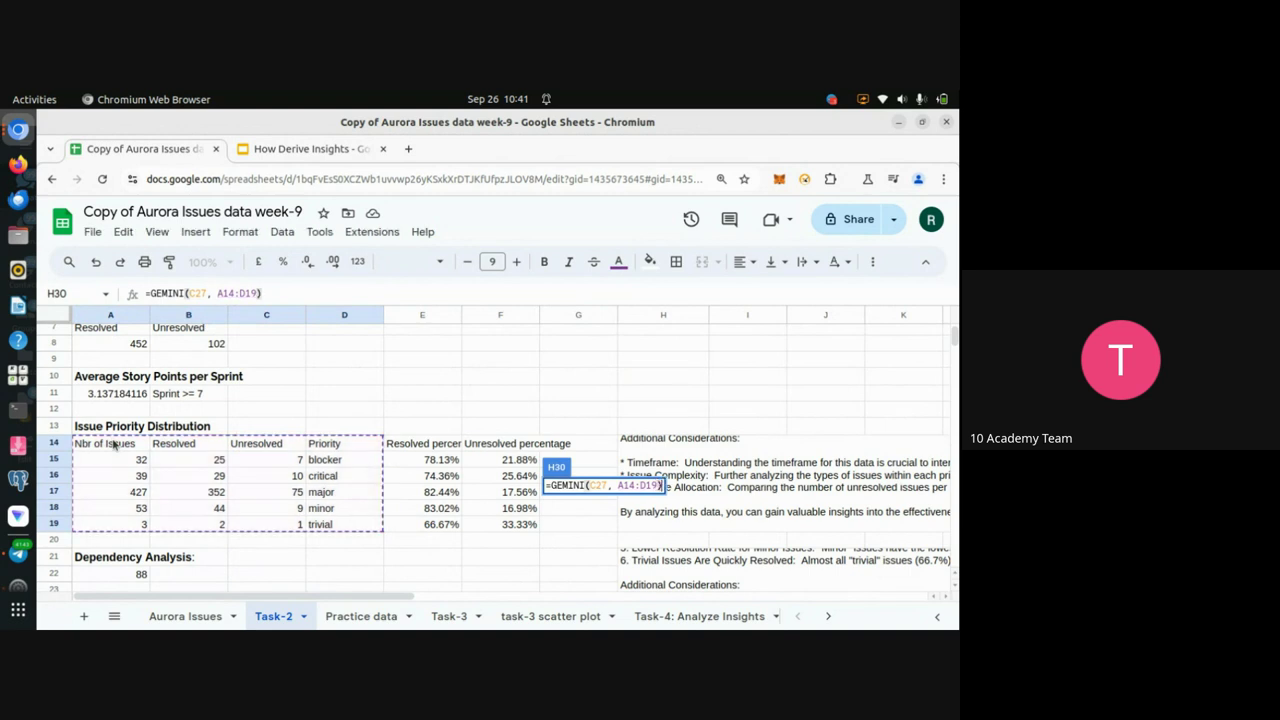
{"action": "key", "text": "Return"}
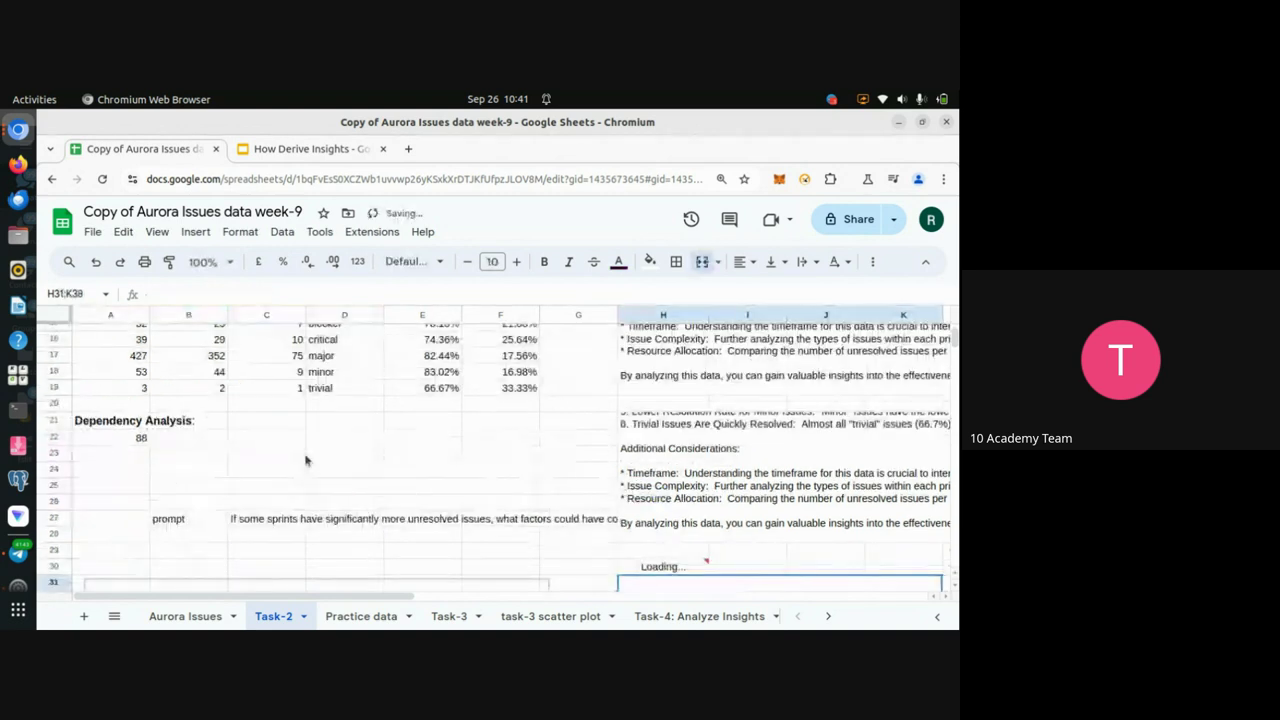
Examine the Gemini response in H30 to the prompt about sprints with more unresolved issues
{"action": "scroll", "coordinate": [537, 438], "scroll_direction": "down", "scroll_amount": 3}
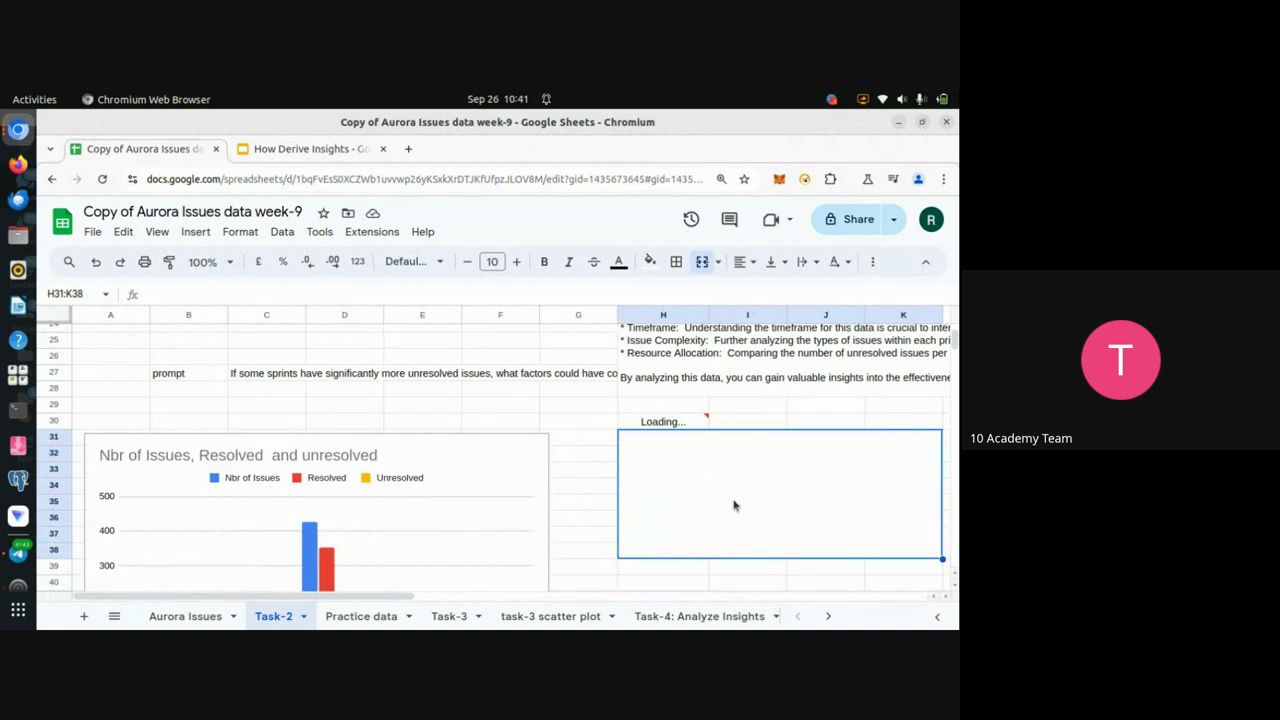
{"action": "scroll", "coordinate": [766, 523], "scroll_direction": "down", "scroll_amount": 2}
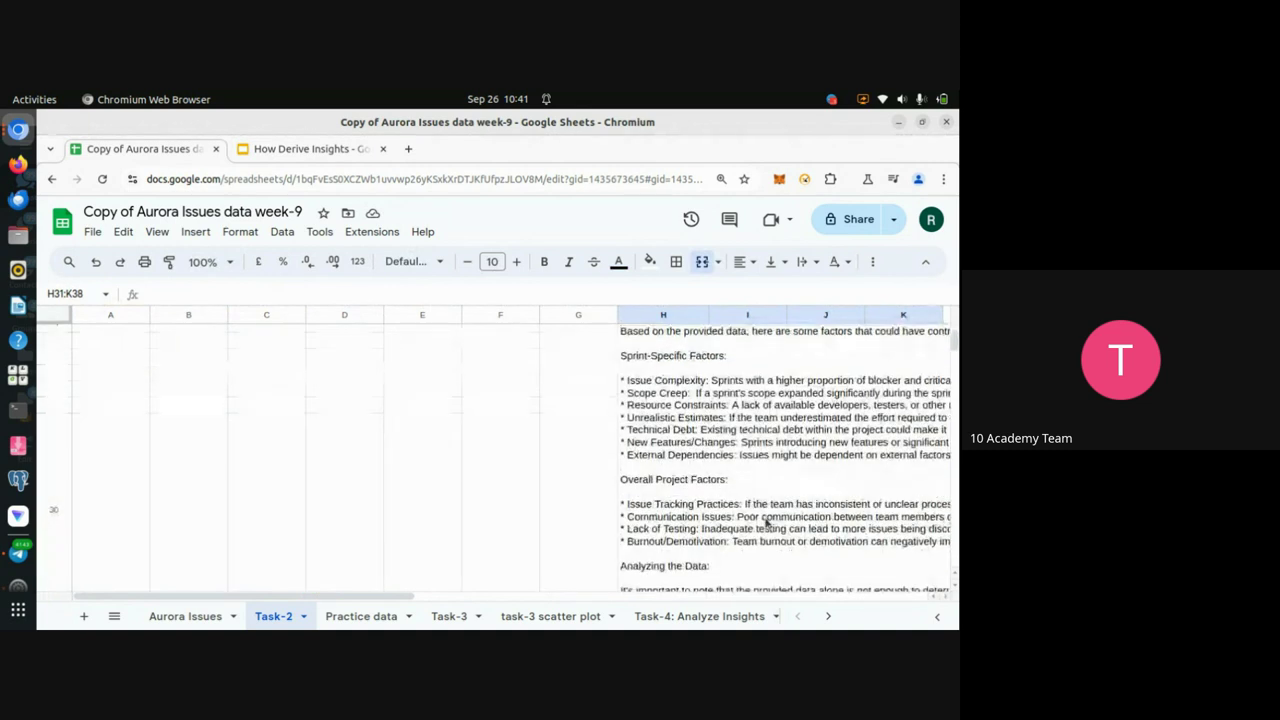
{"action": "scroll", "coordinate": [731, 460], "scroll_direction": "up", "scroll_amount": 3}
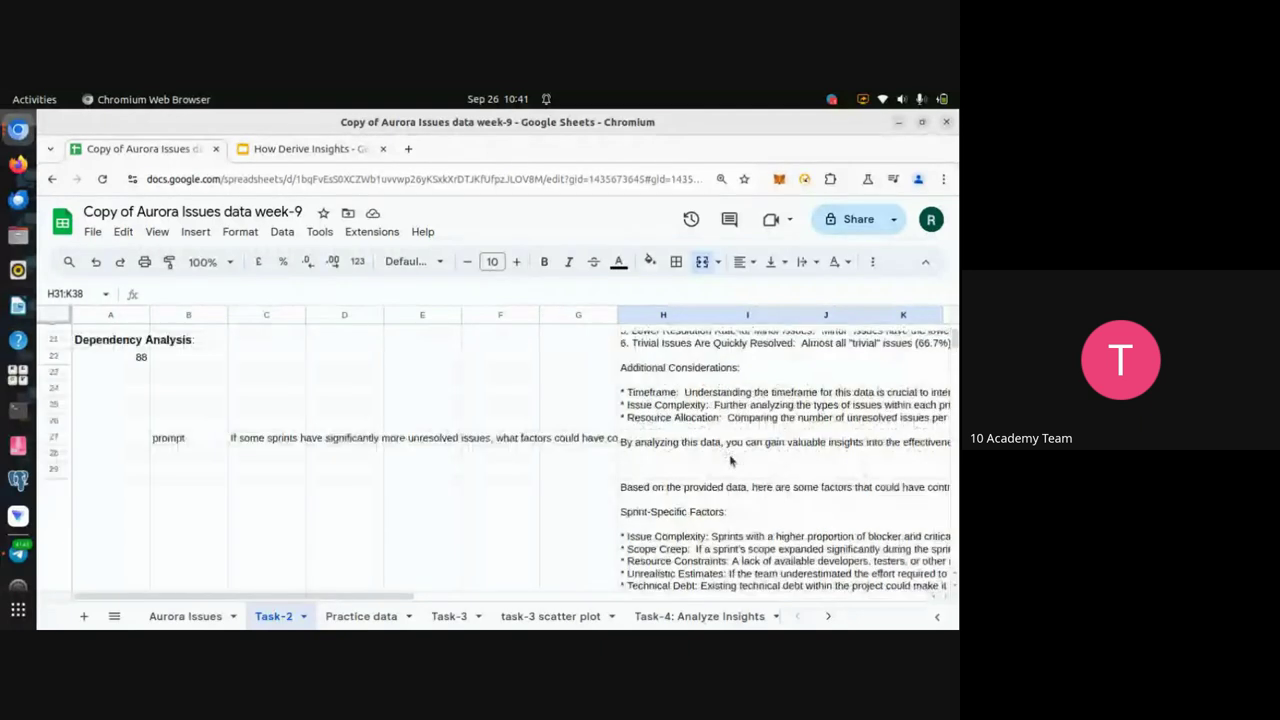
{"action": "scroll", "coordinate": [733, 457], "scroll_direction": "down", "scroll_amount": 2}
{"action": "left_click", "coordinate": [733, 457]}
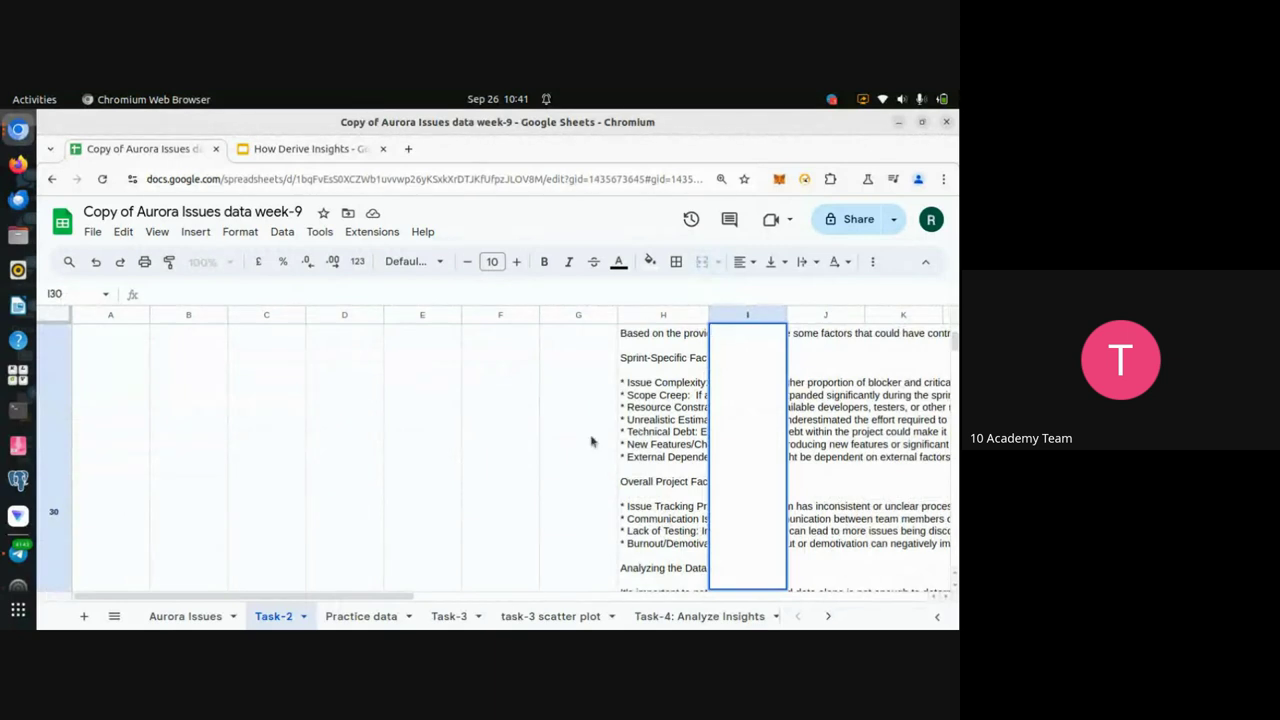
Copy the Gemini response cell H30 into the merged cell H31:K38 directly below it
{"action": "key", "text": "Left"}
{"action": "key", "text": "Left"}
{"action": "key", "text": "Right"}
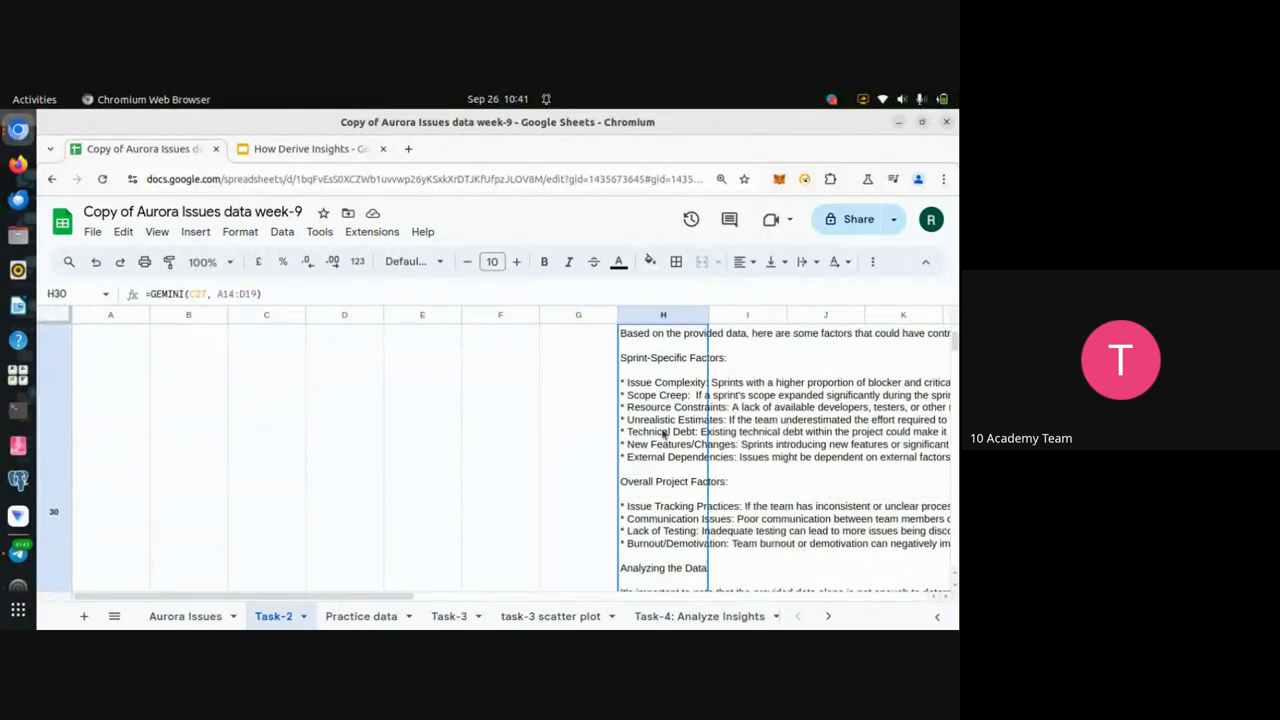
{"action": "scroll", "coordinate": [663, 432], "scroll_direction": "up", "scroll_amount": 5}
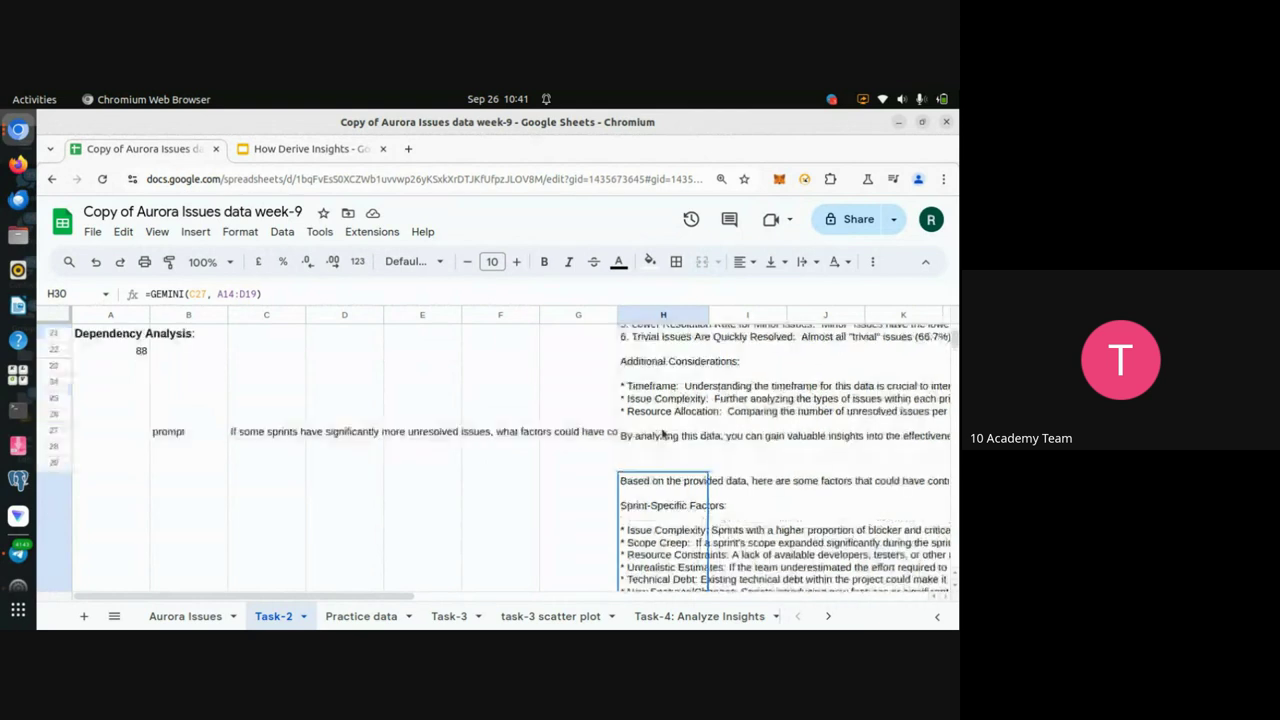
{"action": "scroll", "coordinate": [663, 432], "scroll_direction": "down", "scroll_amount": 5}
{"action": "scroll", "coordinate": [663, 432], "scroll_direction": "down", "scroll_amount": 1}
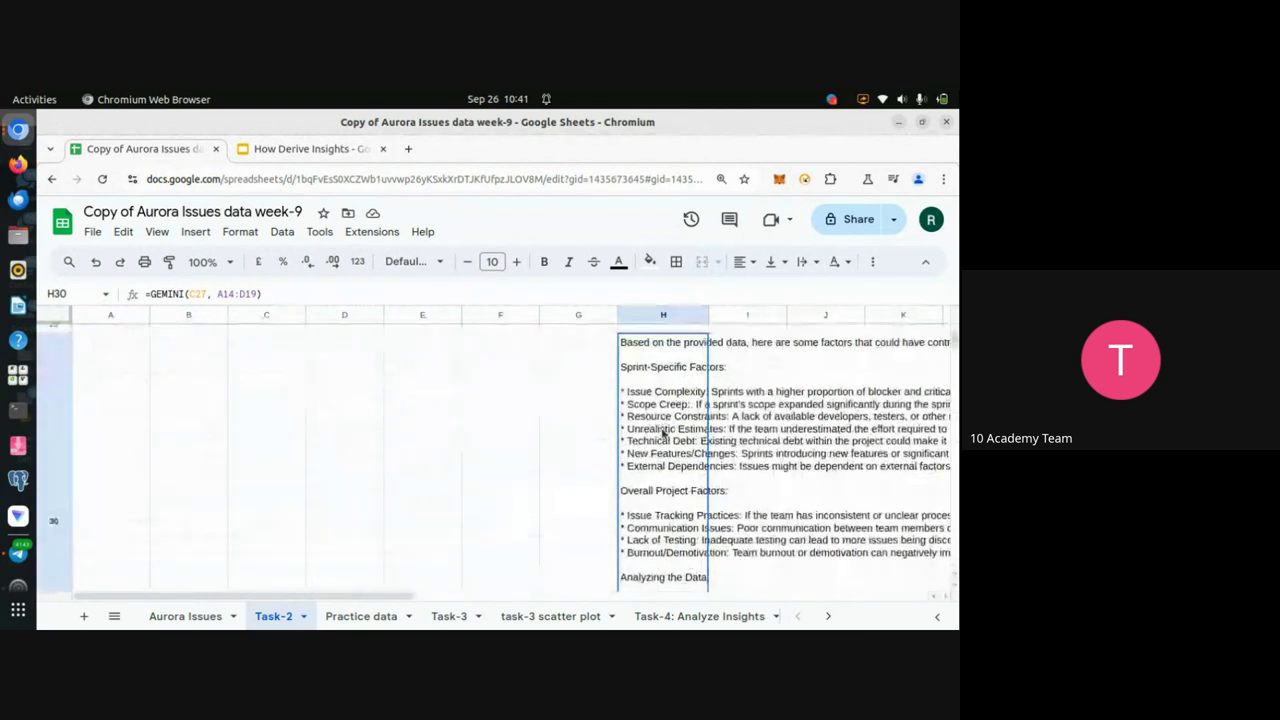
{"action": "key", "text": "ctrl+c"}
{"action": "scroll", "coordinate": [663, 432], "scroll_direction": "down", "scroll_amount": 3}
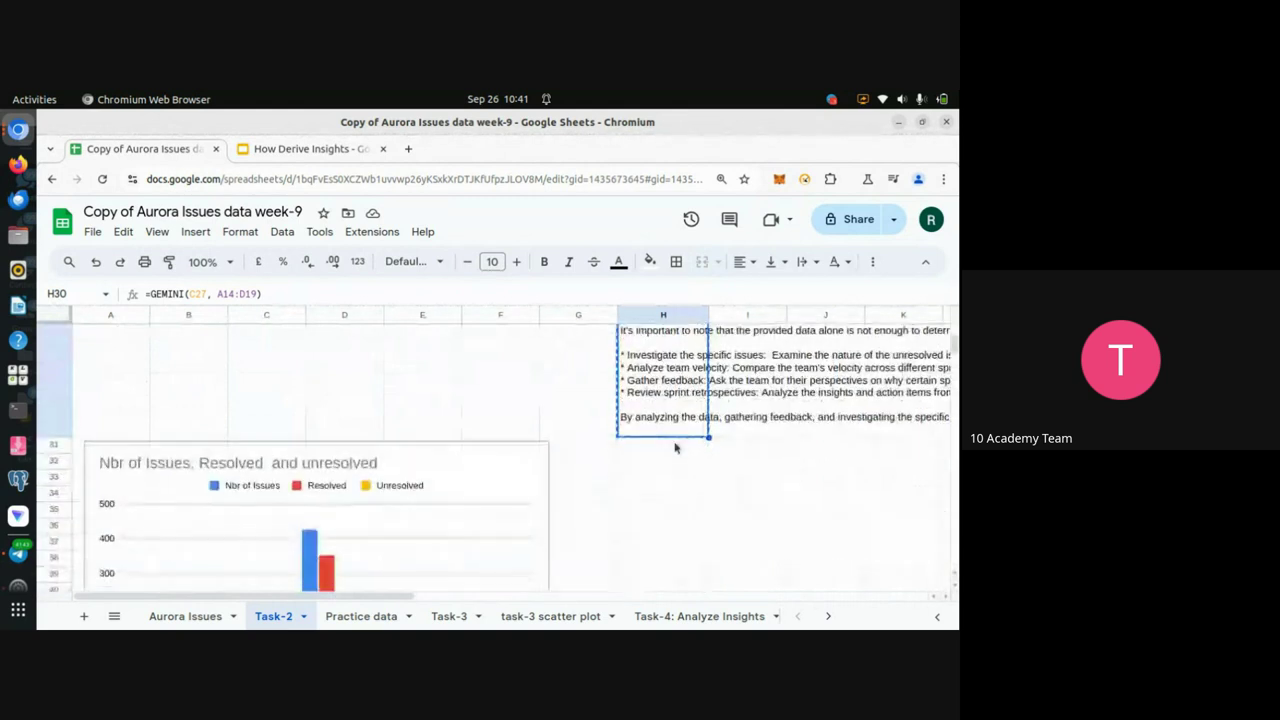
{"action": "left_click", "coordinate": [667, 455]}
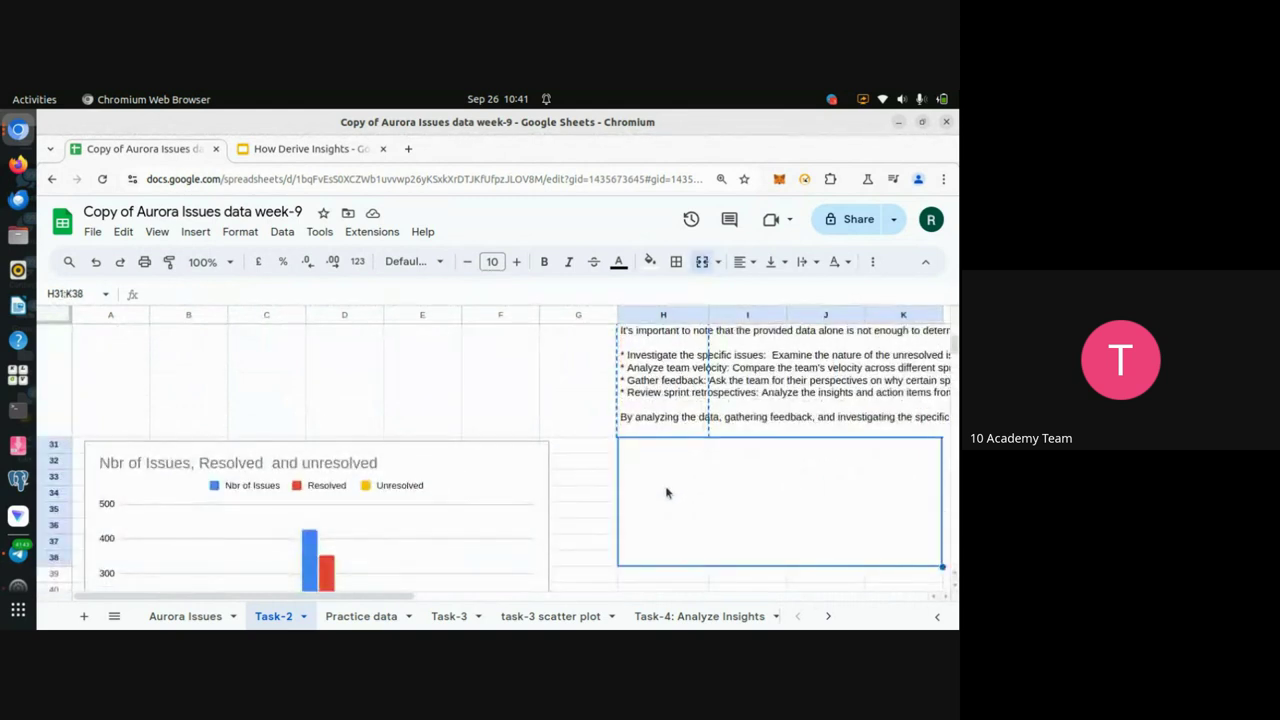
{"action": "key", "text": "ctrl+v"}
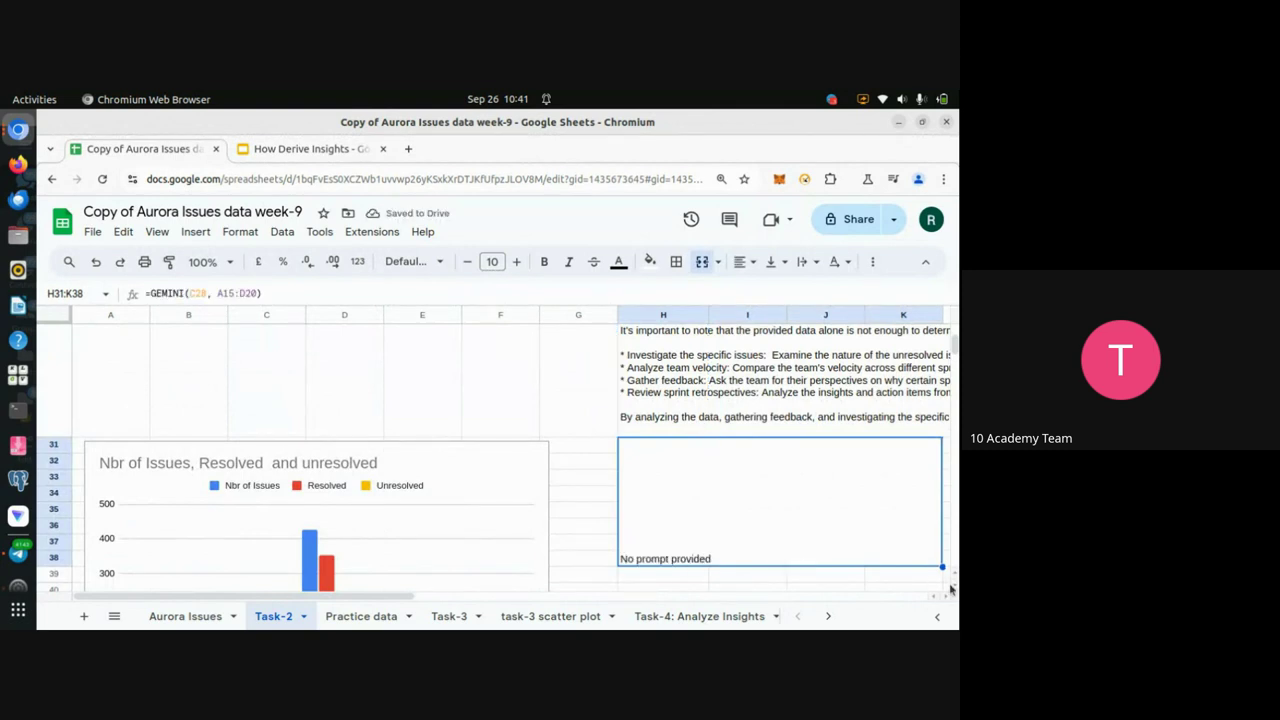
Convert the pasted content in H31:K38 to values only, keeping the response as plain text
{"action": "scroll", "coordinate": [935, 578], "scroll_direction": "right", "scroll_amount": 1}
{"action": "scroll", "coordinate": [935, 578], "scroll_direction": "right", "scroll_amount": 2}
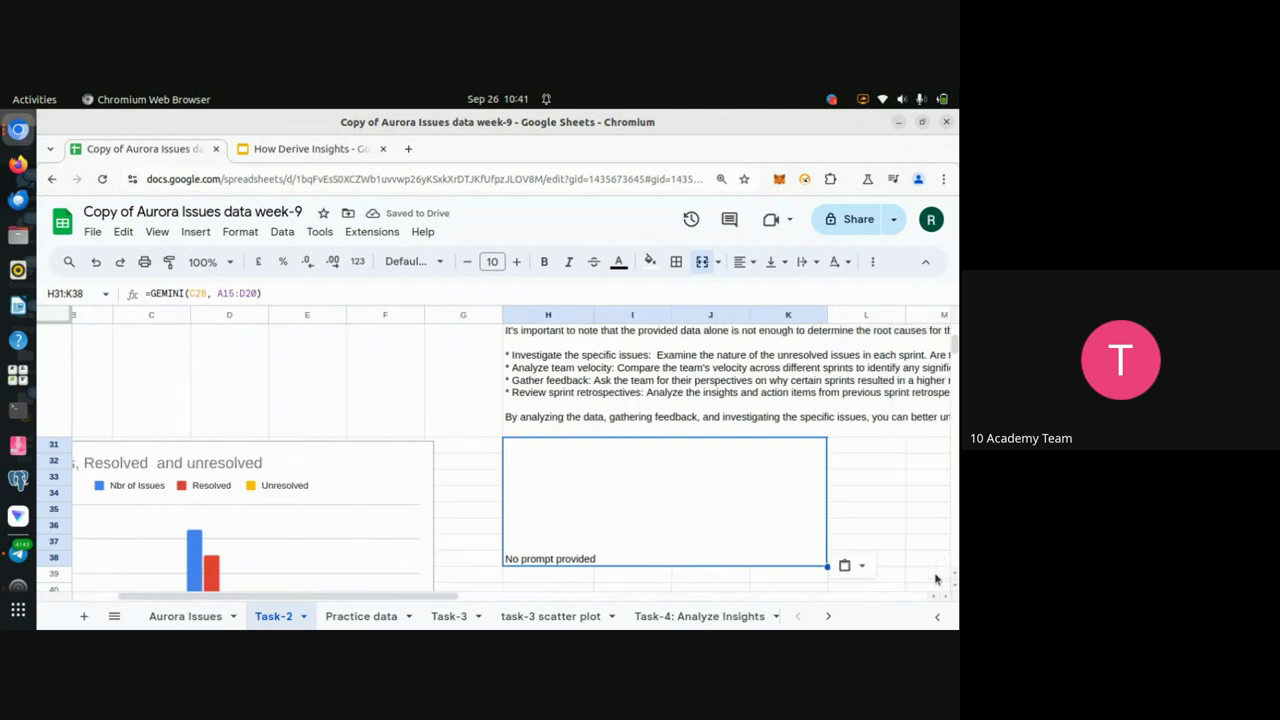
{"action": "left_click", "coordinate": [849, 570]}
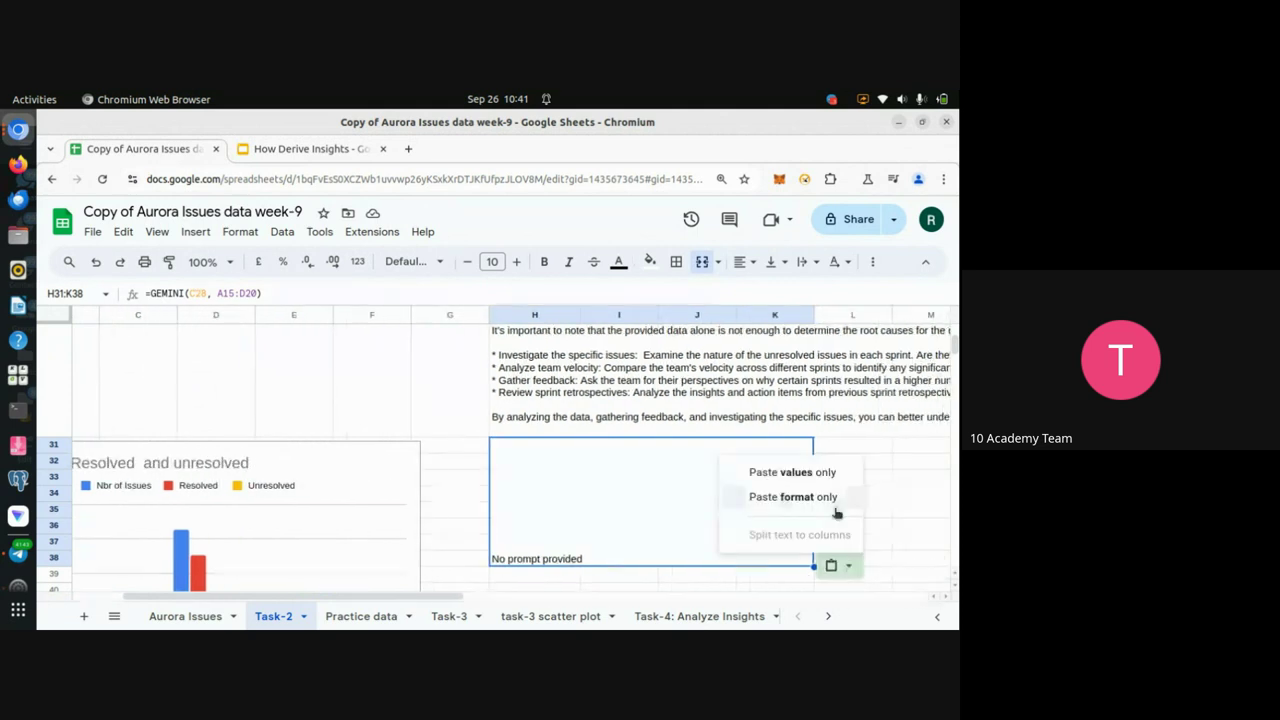
{"action": "left_click", "coordinate": [822, 474]}
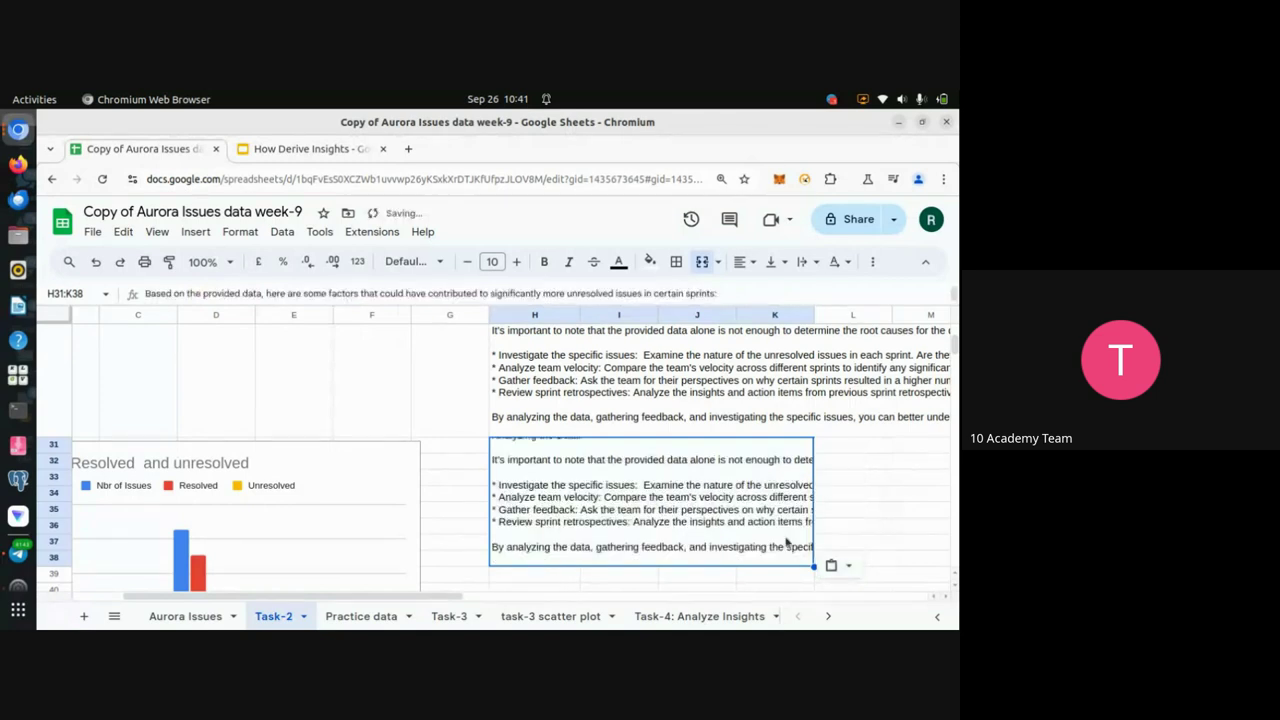
{"action": "left_click", "coordinate": [670, 590]}
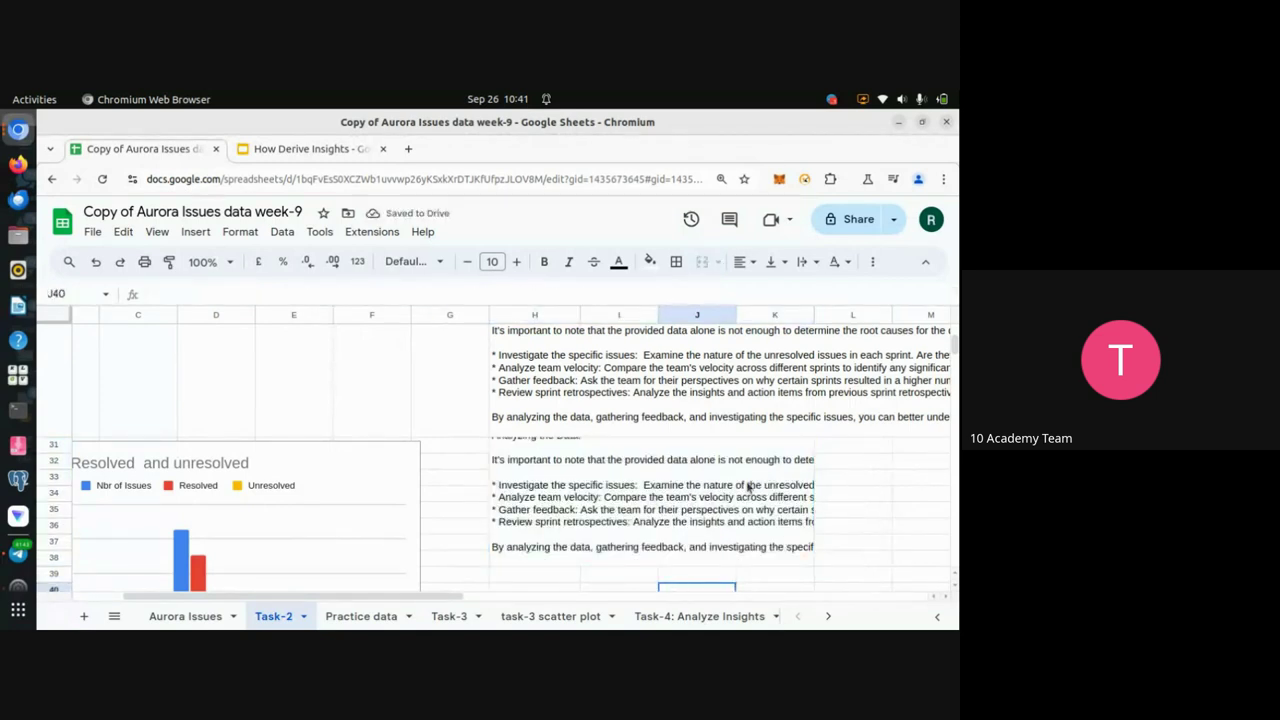
{"action": "scroll", "coordinate": [730, 530], "scroll_direction": "left", "scroll_amount": 2}
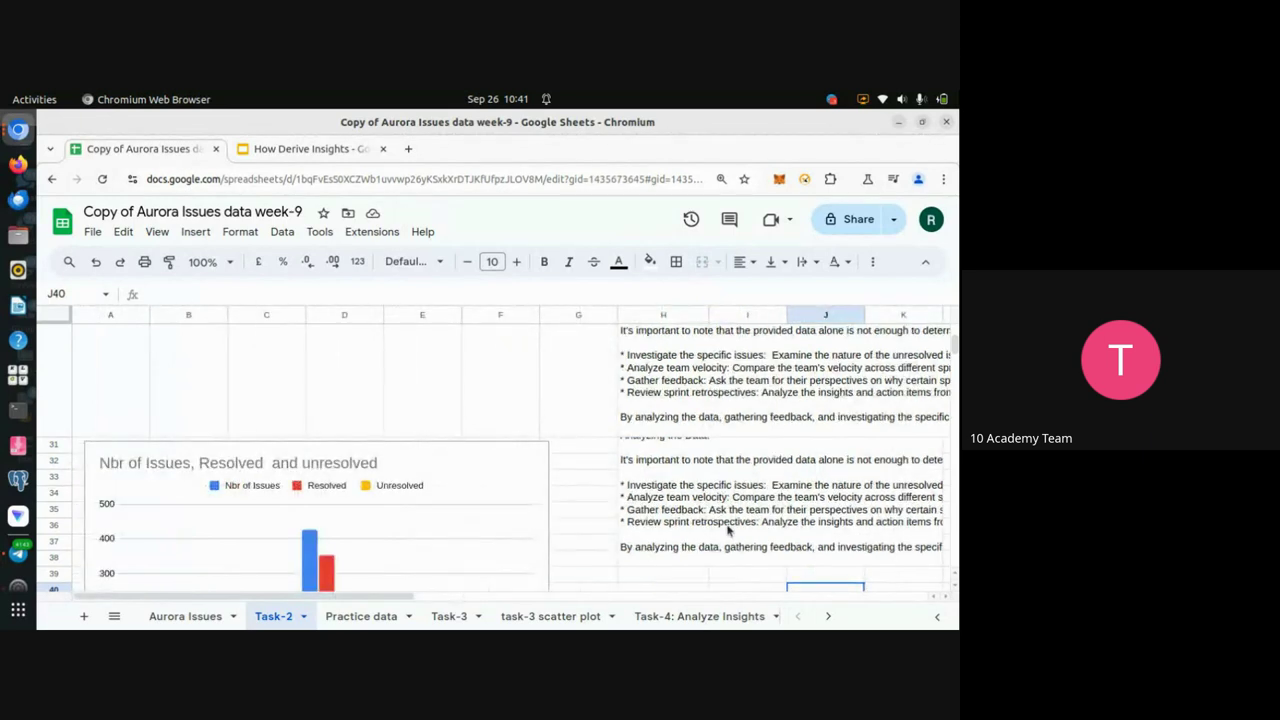
Switch to the Google Meet call in the other browser window
{"action": "key", "text": "alt+Tab"}
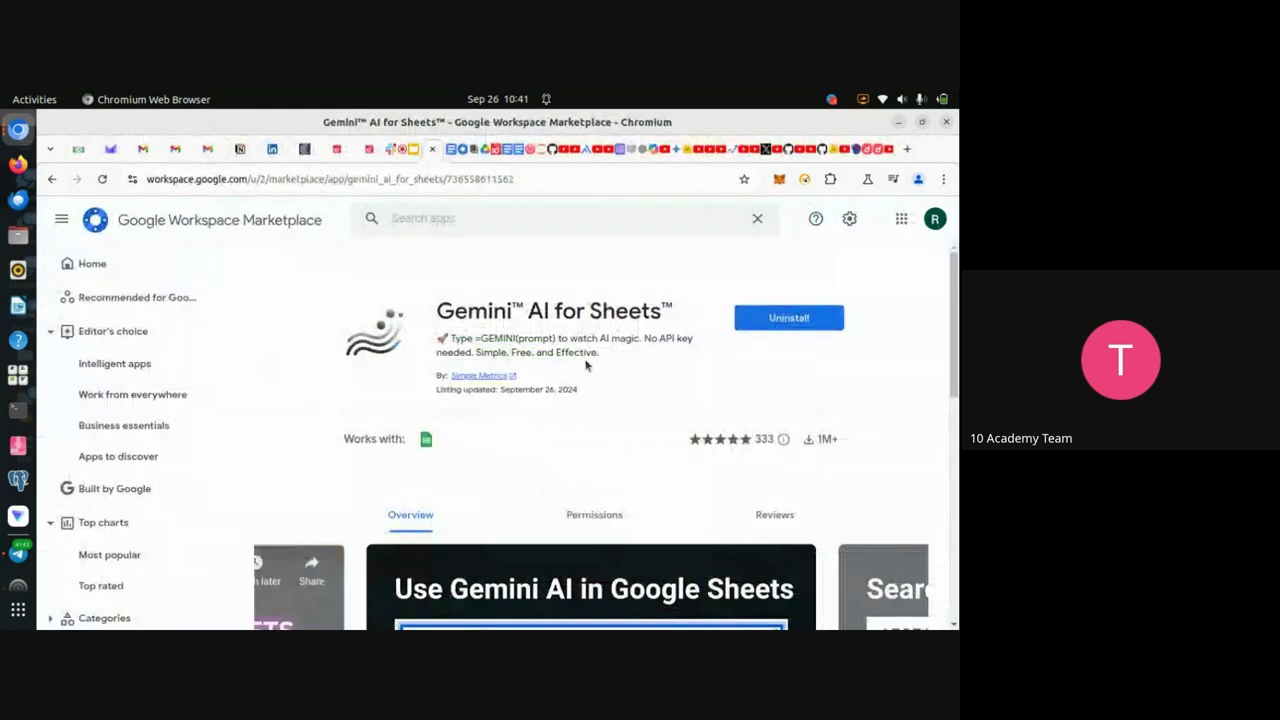
{"action": "left_click", "coordinate": [403, 156]}
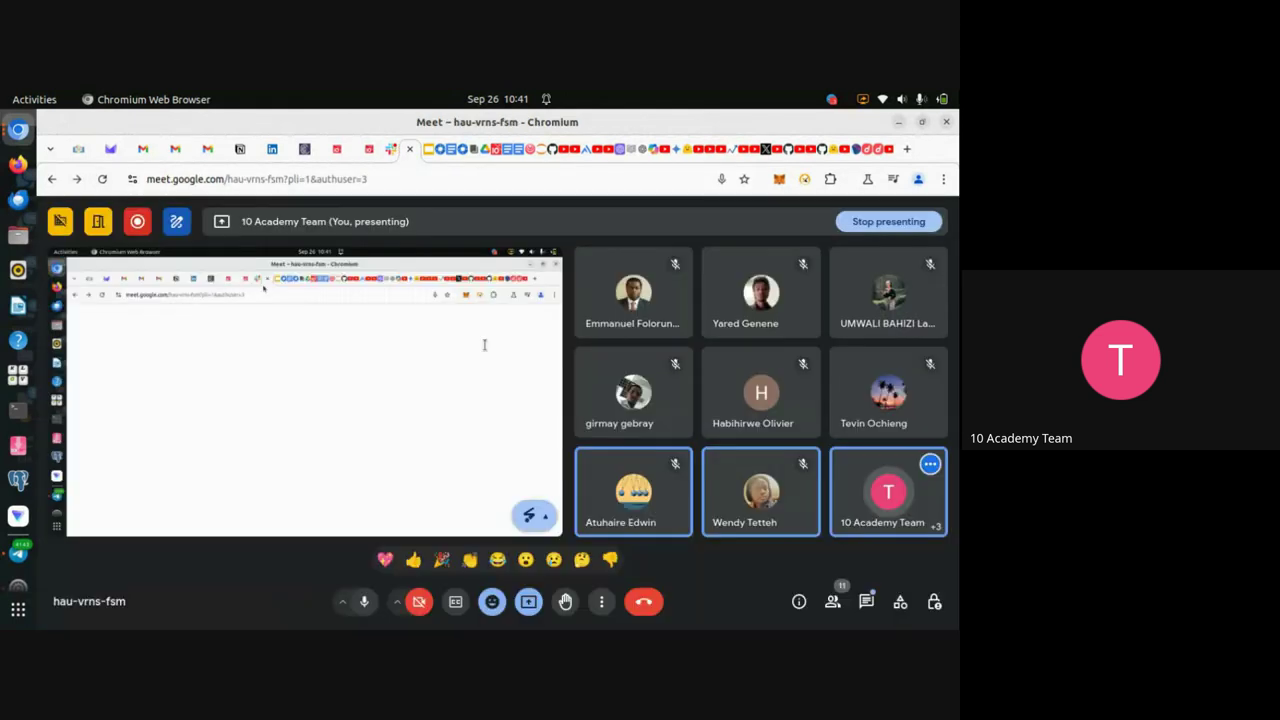